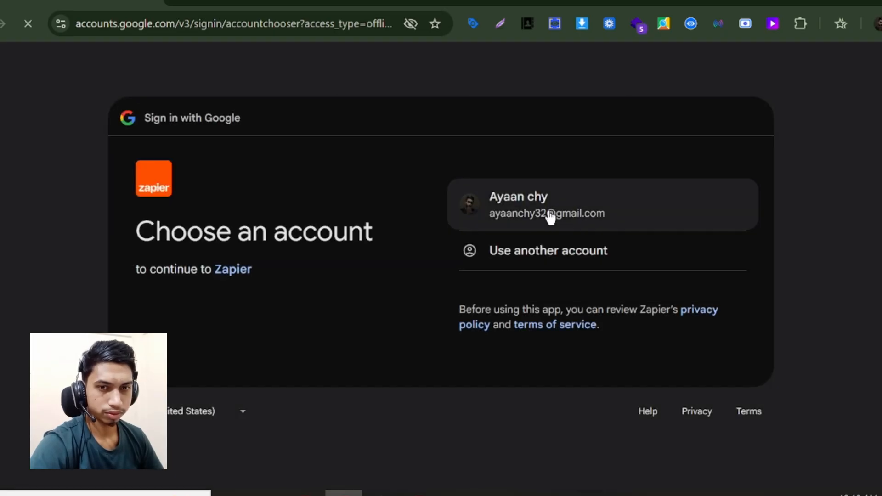
- Pick the Google account in the chooser and confirm signing back in to Zapier
{"action": "left_click", "coordinate": [550, 214]}
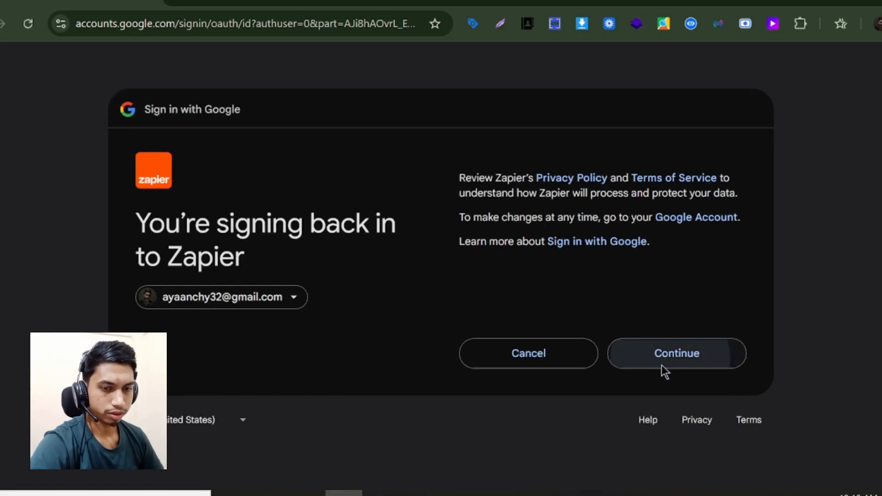
{"action": "left_click", "coordinate": [661, 365]}
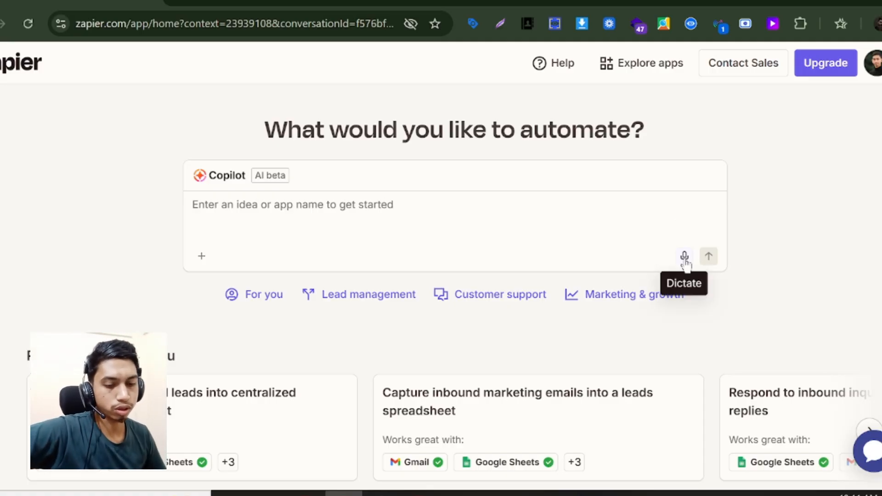
{"action": "scroll", "coordinate": [551, 202], "scroll_direction": "down", "scroll_amount": 1}
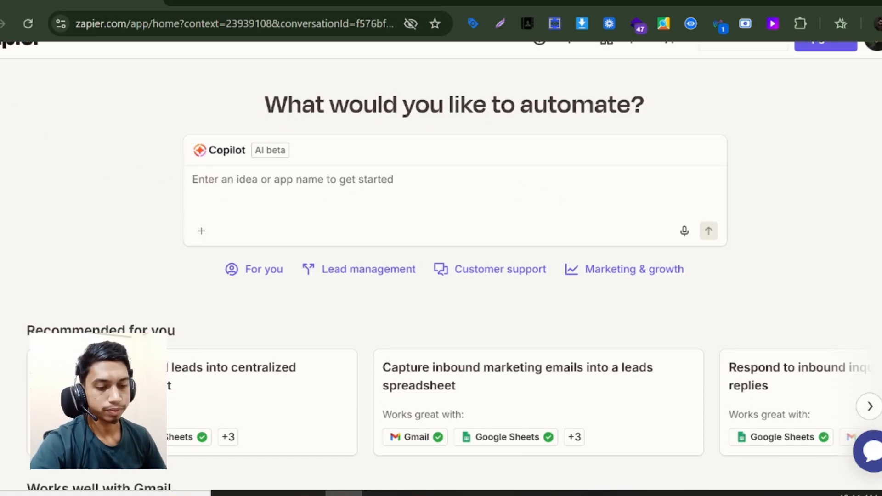
{"action": "mouse_move", "coordinate": [2, 147]}
{"action": "scroll", "coordinate": [2, 110], "scroll_direction": "up", "scroll_amount": 1}
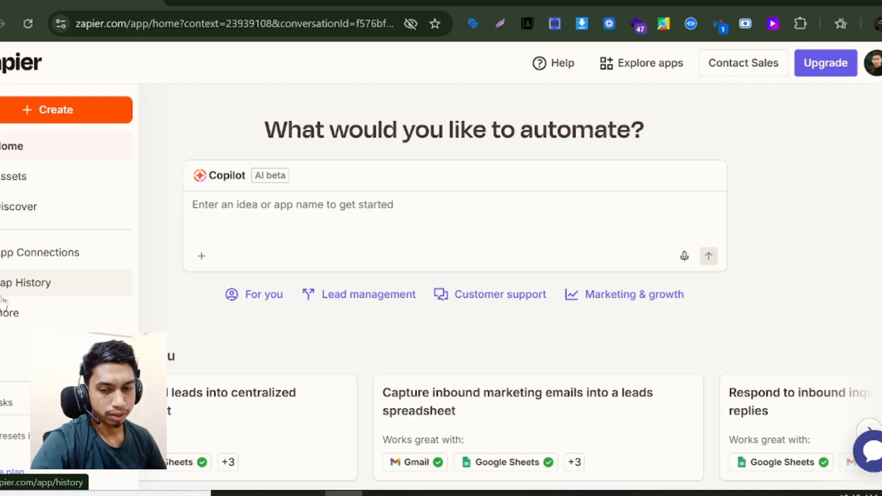
{"action": "left_click", "coordinate": [6, 313]}
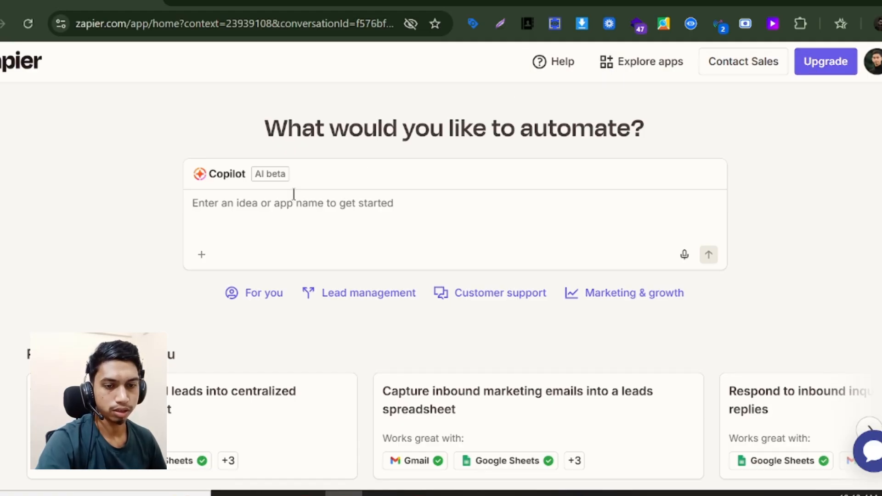
{"action": "scroll", "coordinate": [322, 175], "scroll_direction": "down", "scroll_amount": 1}
{"action": "scroll", "coordinate": [338, 158], "scroll_direction": "up", "scroll_amount": 1}
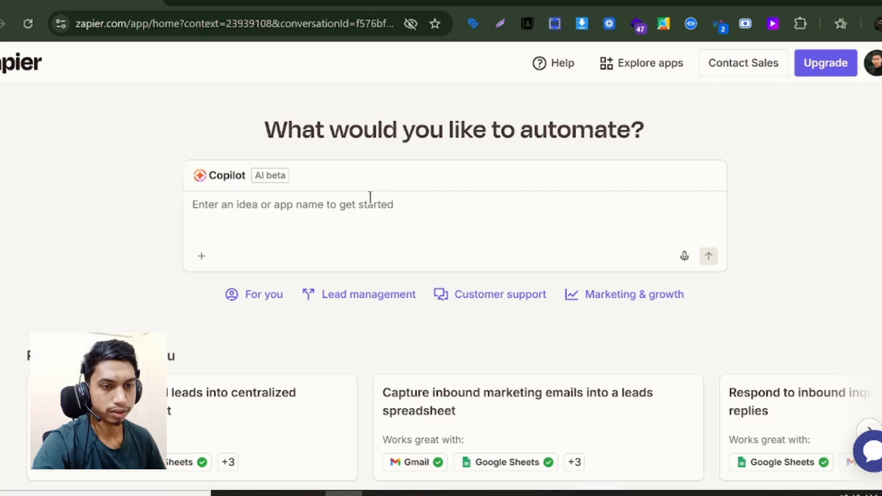
- Review the Zapier Test form's title and its Name, Email and Address question cards
{"action": "left_click", "coordinate": [403, 5]}
{"action": "scroll", "coordinate": [360, 220], "scroll_direction": "down", "scroll_amount": 2}
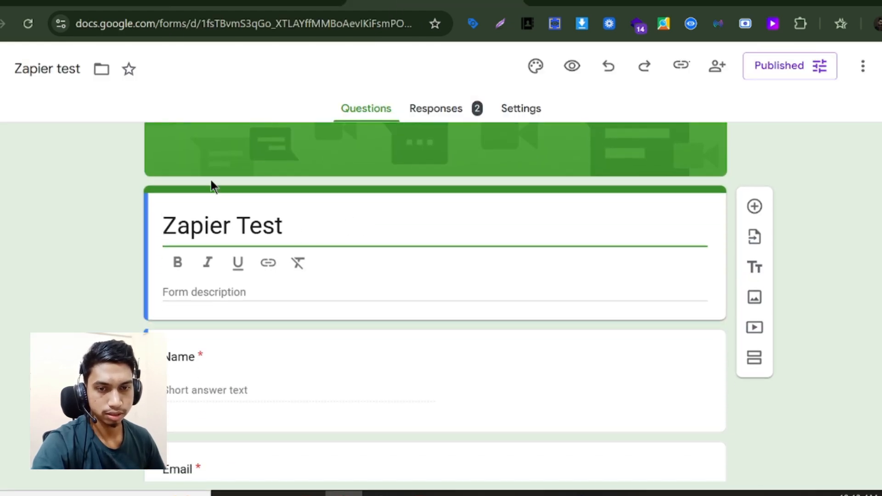
{"action": "scroll", "coordinate": [229, 262], "scroll_direction": "down", "scroll_amount": 1}
{"action": "scroll", "coordinate": [227, 255], "scroll_direction": "down", "scroll_amount": 1}
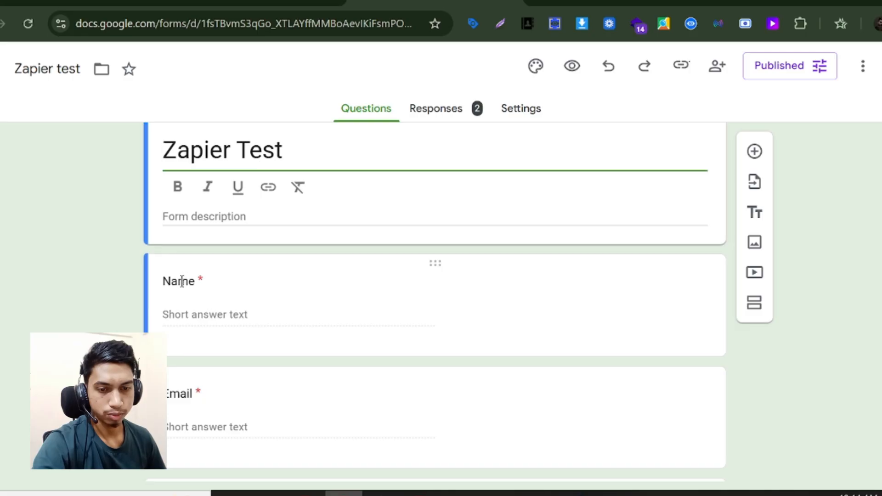
{"action": "left_click", "coordinate": [185, 279]}
{"action": "scroll", "coordinate": [218, 318], "scroll_direction": "down", "scroll_amount": 3}
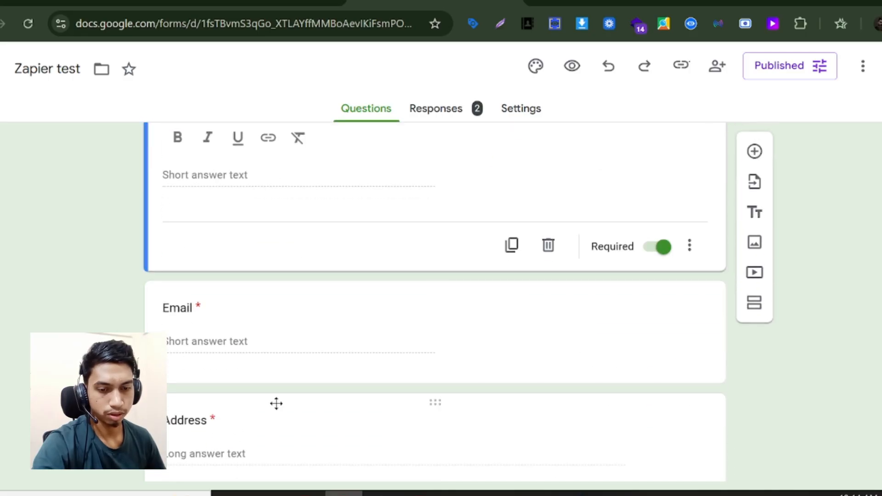
{"action": "scroll", "coordinate": [337, 352], "scroll_direction": "up", "scroll_amount": 4}
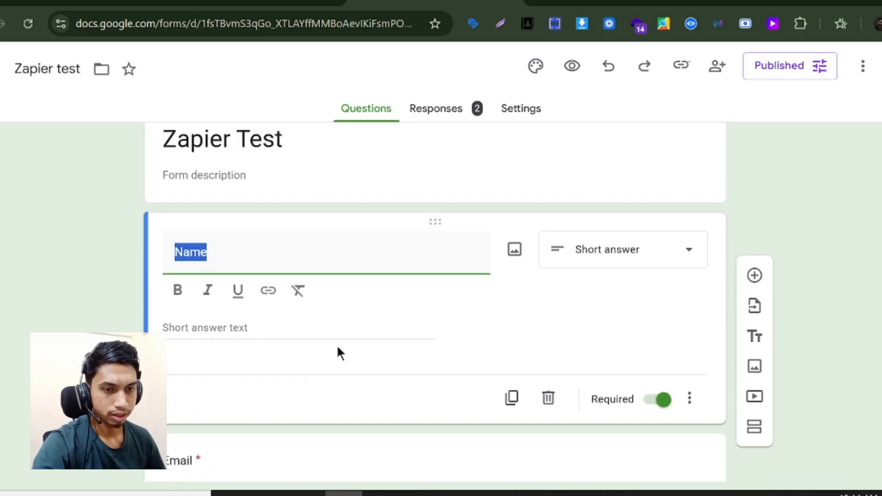
{"action": "left_click", "coordinate": [426, 161]}
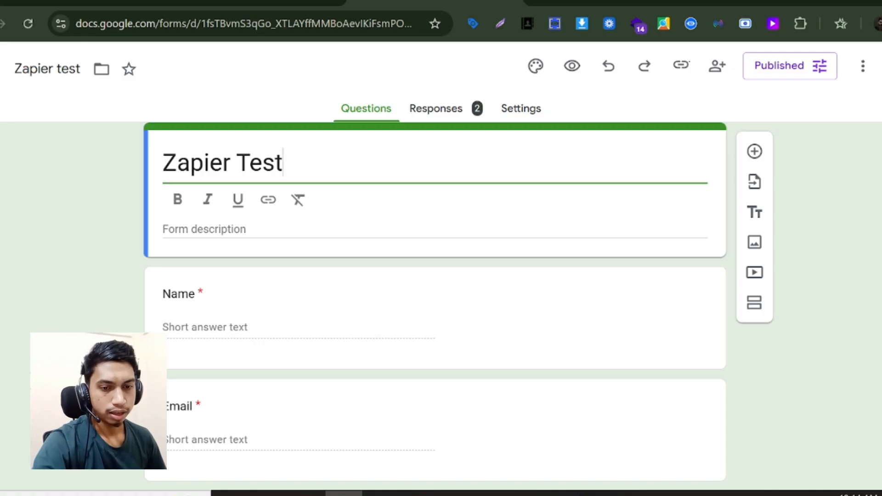
{"action": "scroll", "coordinate": [202, 232], "scroll_direction": "down", "scroll_amount": 2}
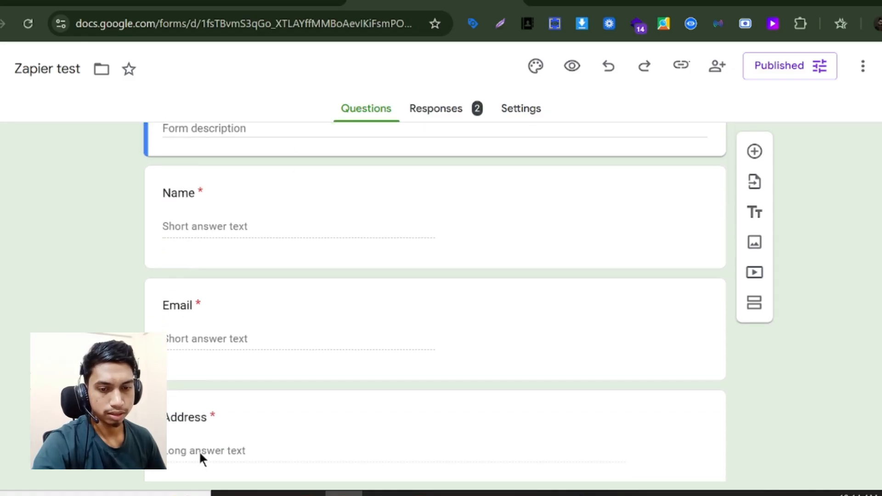
{"action": "scroll", "coordinate": [183, 229], "scroll_direction": "down", "scroll_amount": 1}
- Look over the empty Zapier test 1 response sheet, then go back to Zapier home
{"action": "left_click", "coordinate": [260, 5]}
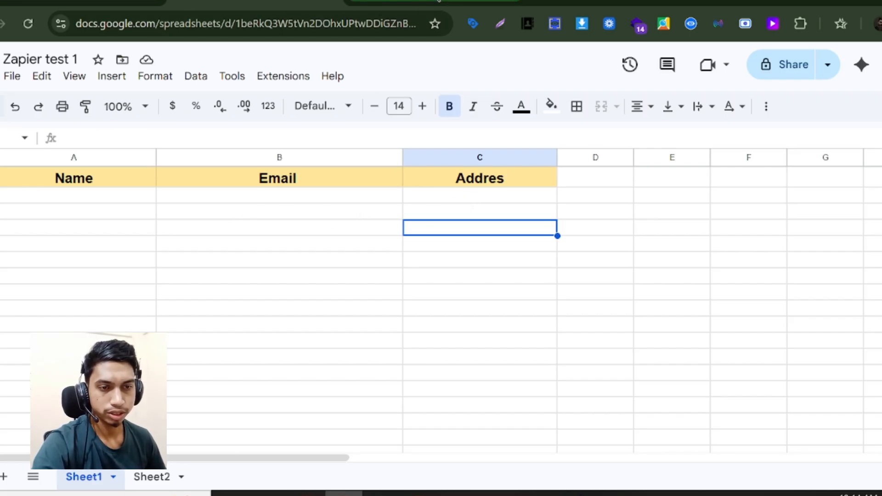
{"action": "left_click", "coordinate": [82, 2]}
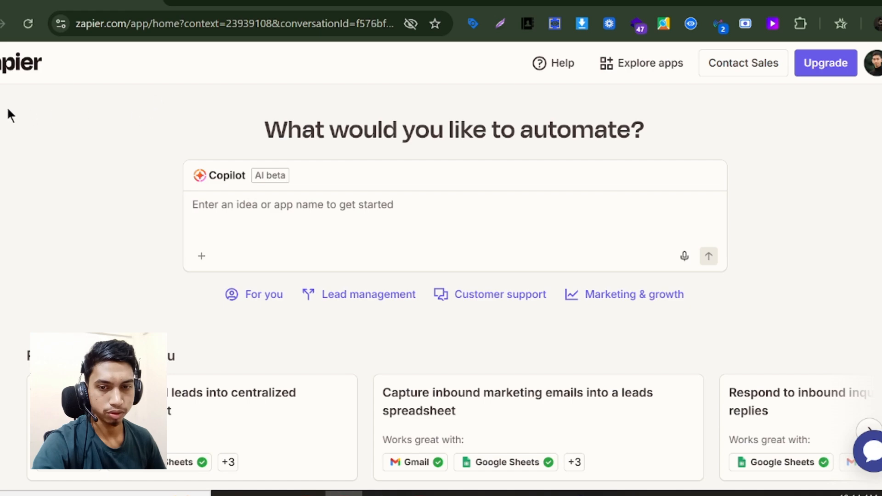
- Create a new Zap from the Create menu and retitle it 'from to sheet'
{"action": "mouse_move", "coordinate": [7, 106]}
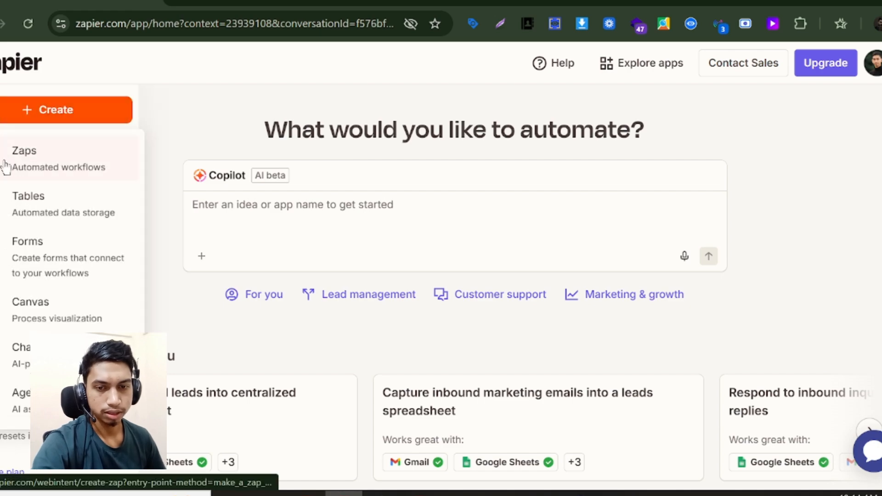
{"action": "left_click", "coordinate": [7, 168]}
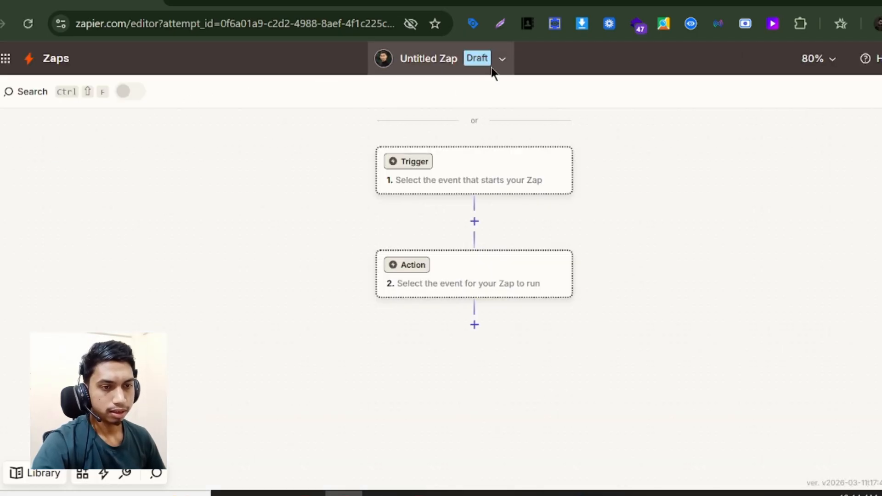
{"action": "left_click", "coordinate": [491, 68]}
{"action": "left_click", "coordinate": [407, 109]}
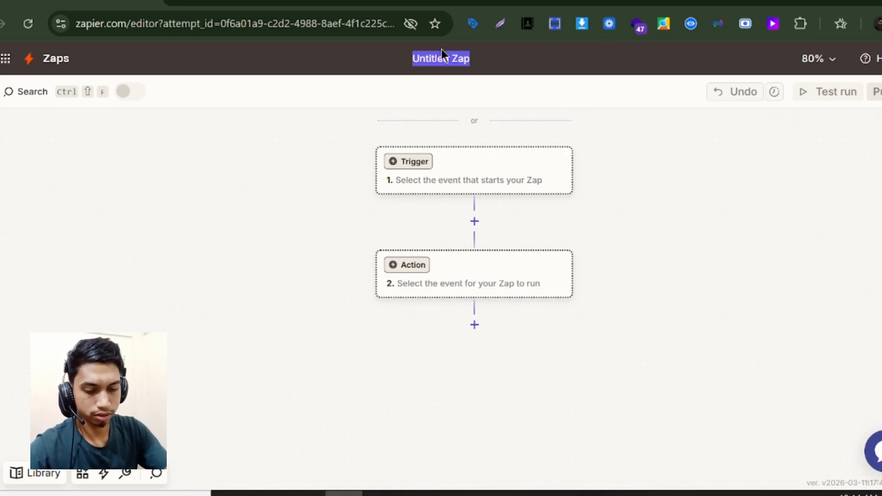
{"action": "type", "text": "from "}
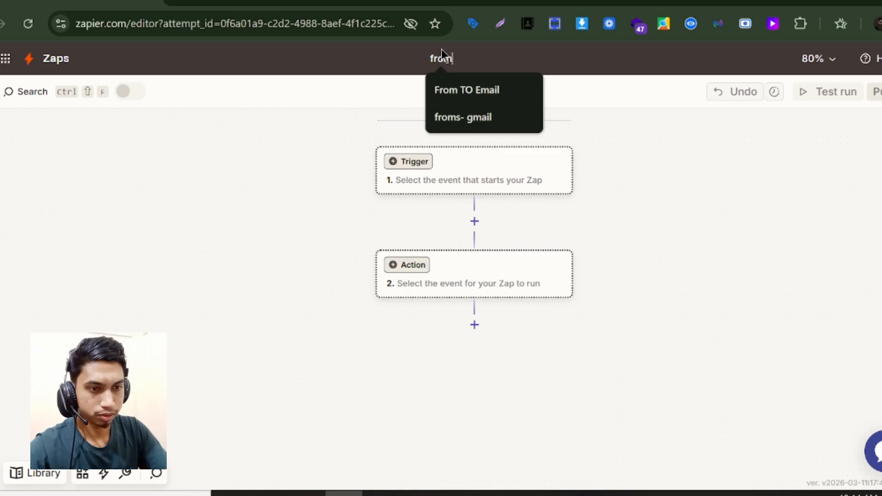
{"action": "type", "text": "to sh"}
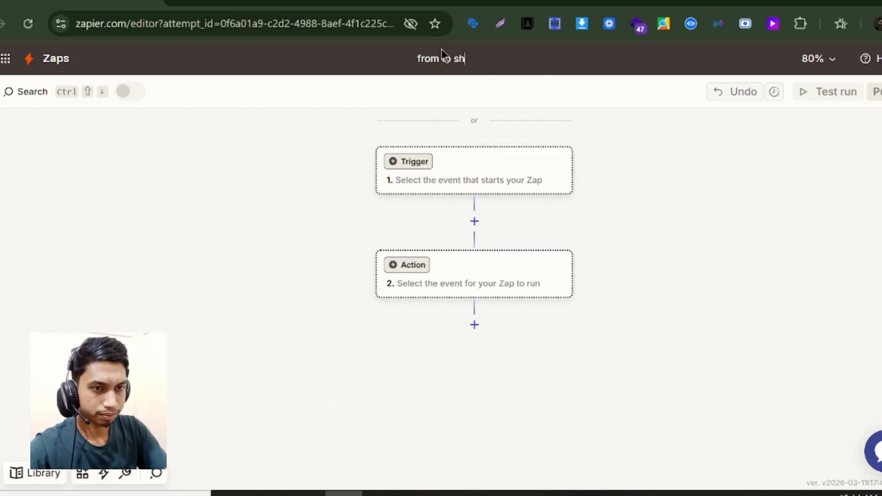
{"action": "type", "text": "het"}
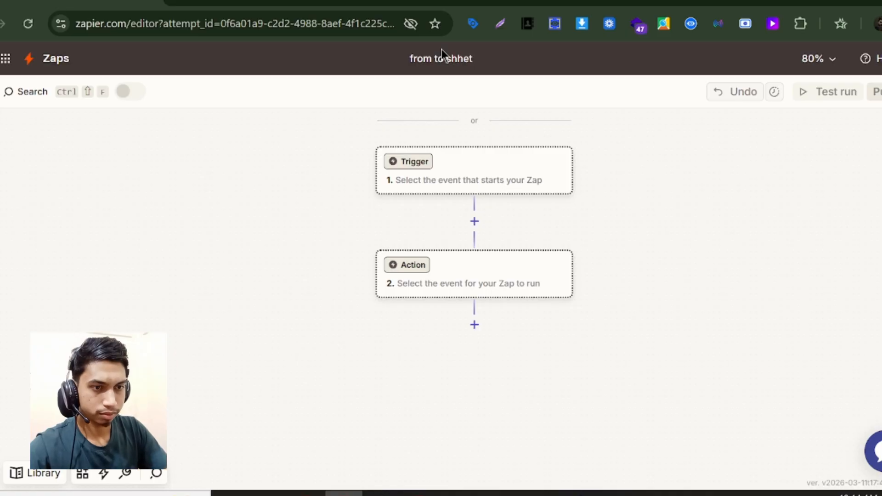
{"action": "key", "text": "BackSpace"}
{"action": "key", "text": "BackSpace"}
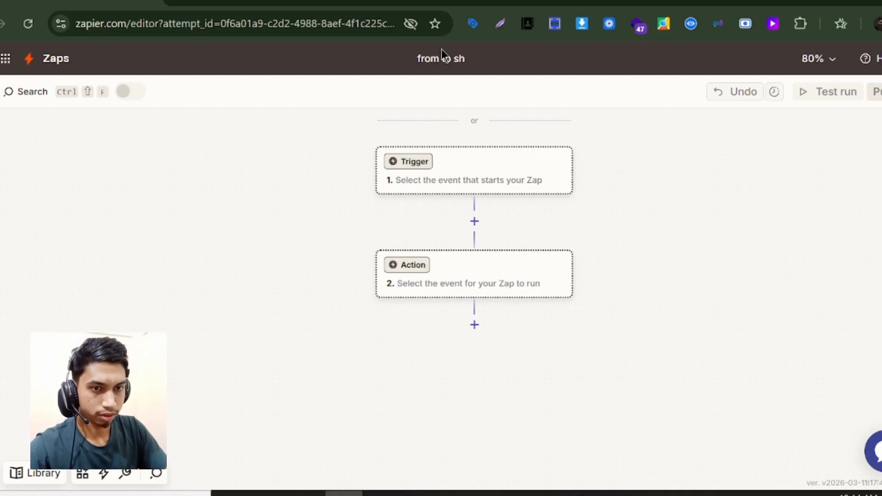
{"action": "type", "text": "eet"}
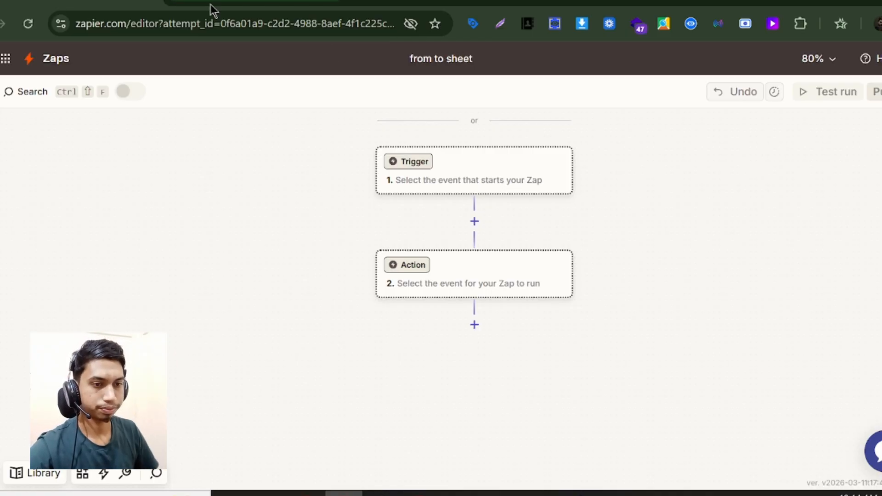
- Set the trigger app to Google Forms with the New Form Response event
{"action": "left_click", "coordinate": [450, 182]}
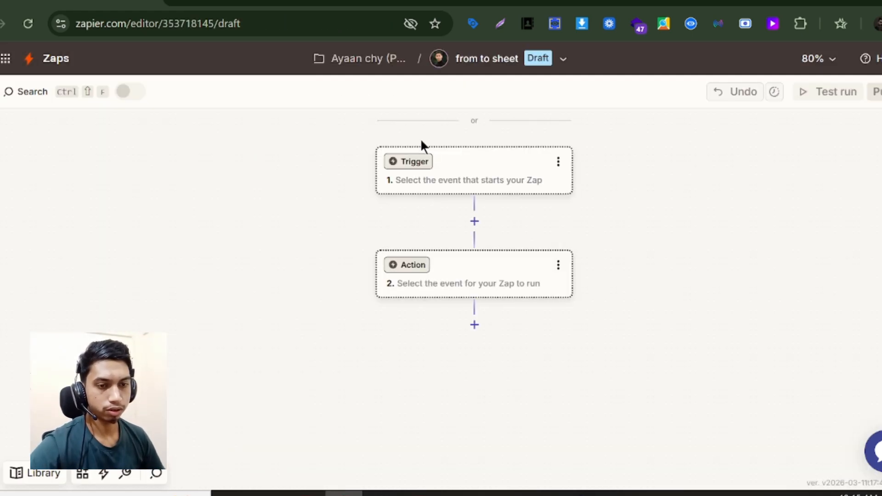
{"action": "left_click", "coordinate": [423, 162]}
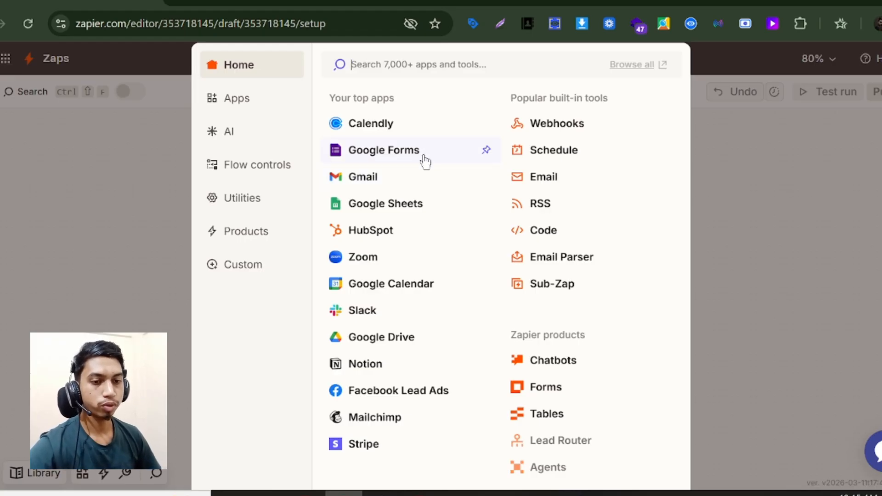
{"action": "left_click", "coordinate": [390, 156]}
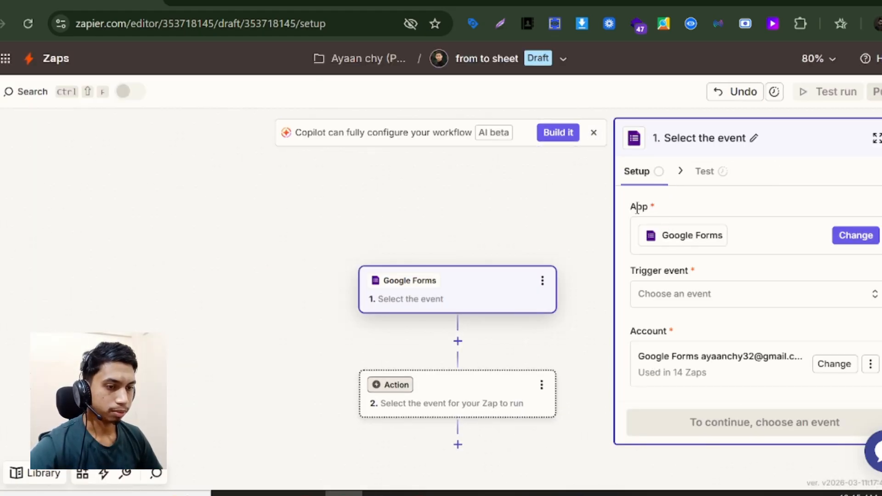
{"action": "scroll", "coordinate": [763, 228], "scroll_direction": "down", "scroll_amount": 1}
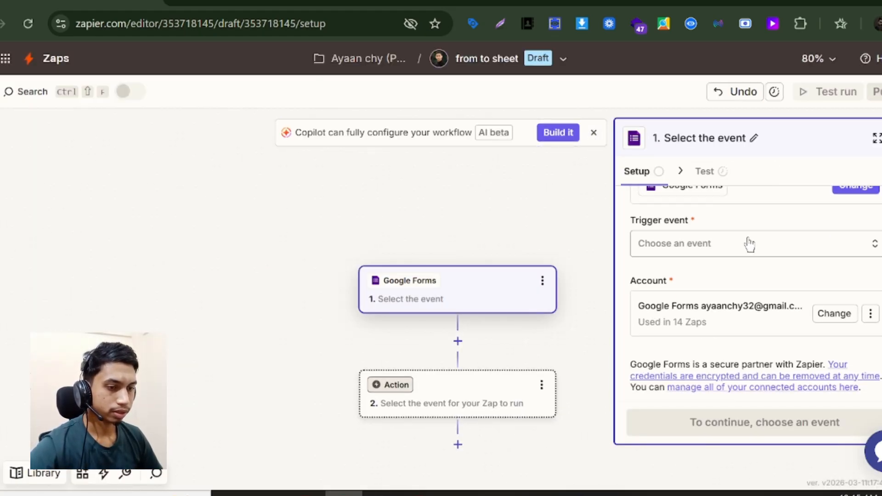
{"action": "left_click", "coordinate": [688, 248]}
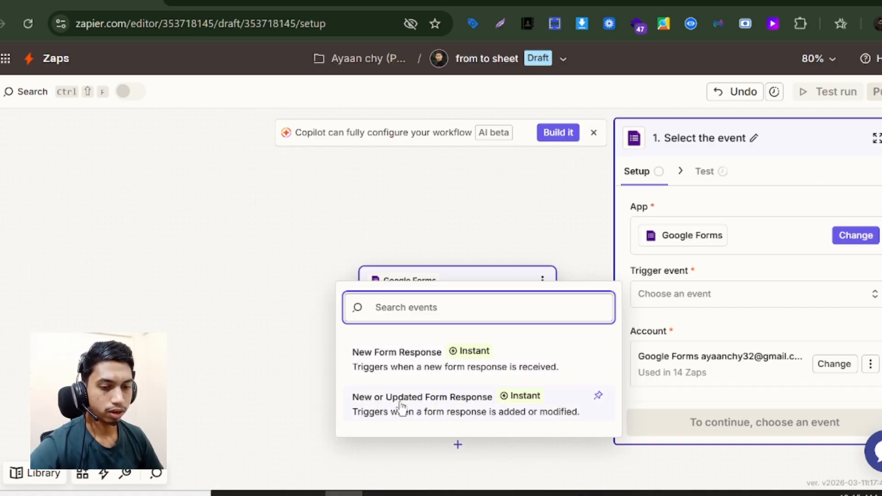
{"action": "left_click", "coordinate": [392, 367]}
{"action": "scroll", "coordinate": [718, 277], "scroll_direction": "down", "scroll_amount": 2}
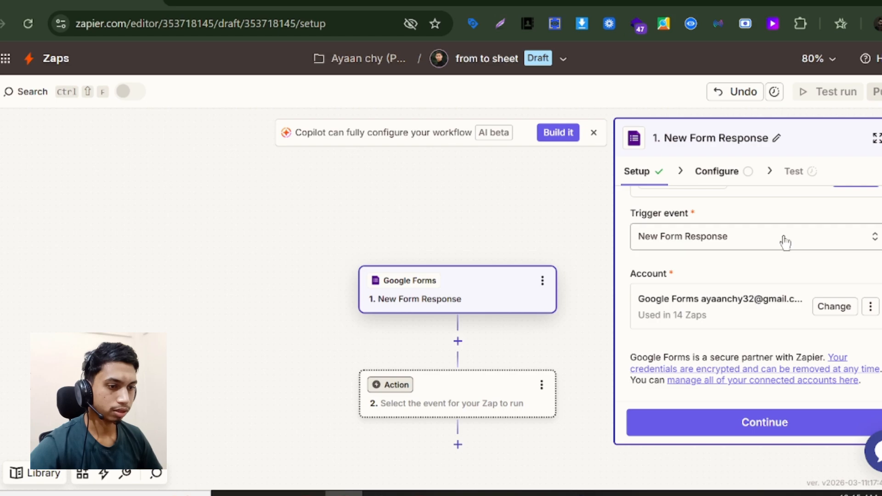
- Refresh the form list, select the Zapier test form as the trigger source, and continue
{"action": "left_click", "coordinate": [739, 421]}
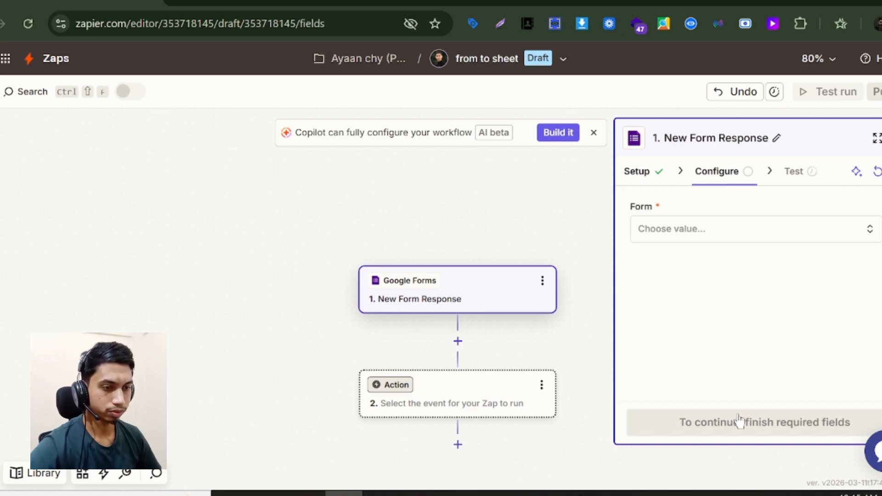
{"action": "left_click", "coordinate": [667, 235]}
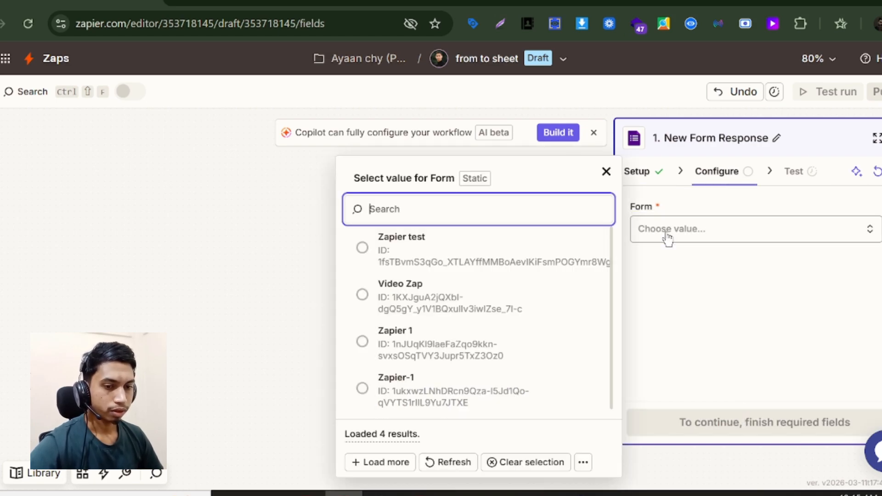
{"action": "left_click", "coordinate": [404, 1]}
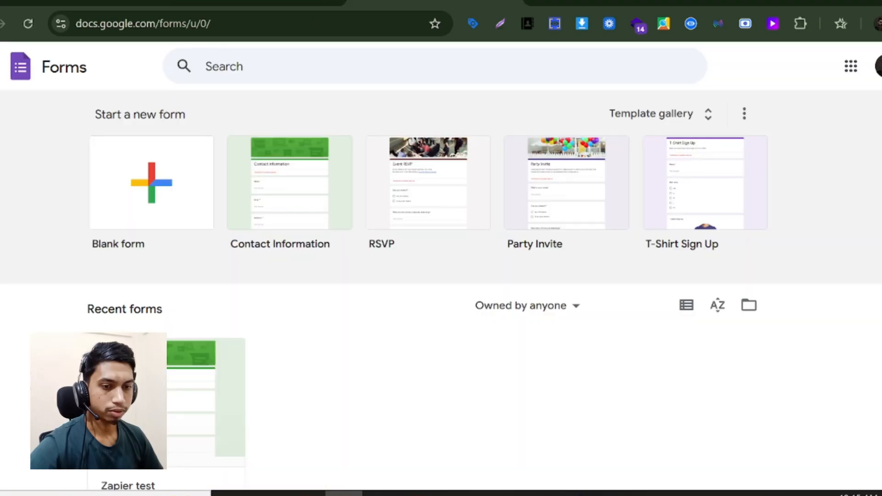
{"action": "scroll", "coordinate": [216, 351], "scroll_direction": "down", "scroll_amount": 2}
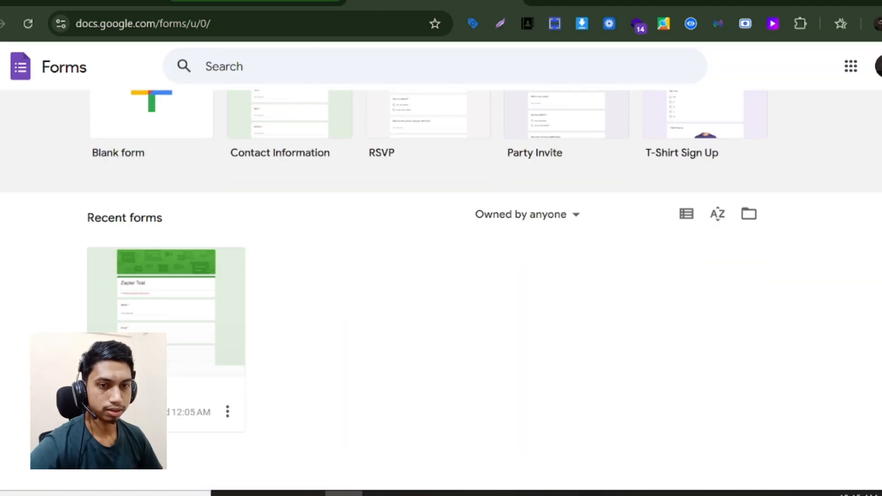
{"action": "left_click", "coordinate": [115, 1]}
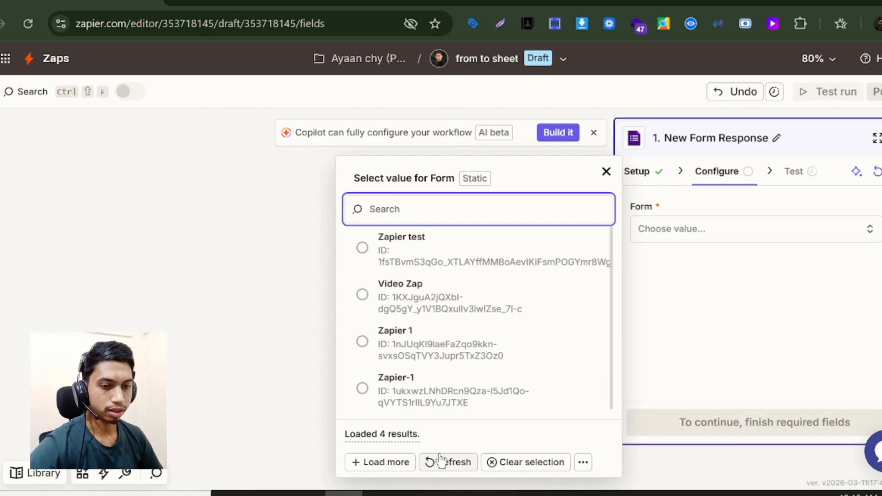
{"action": "left_click", "coordinate": [435, 2]}
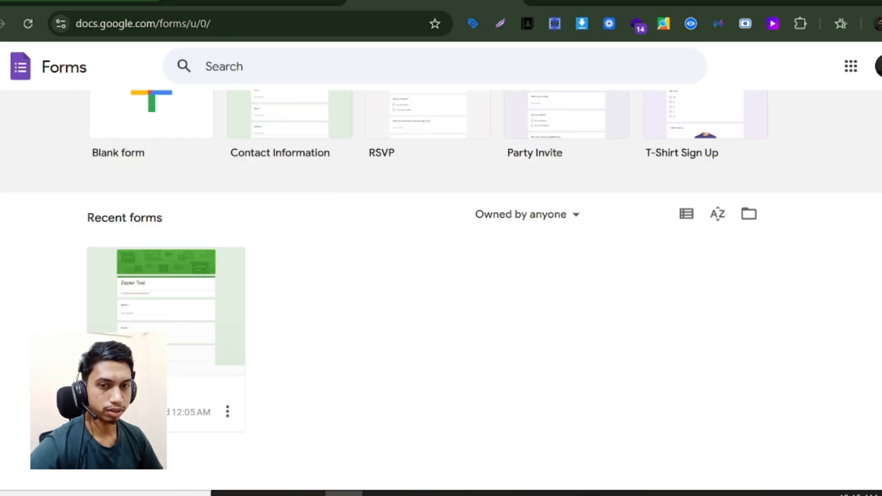
{"action": "left_click", "coordinate": [285, 2]}
{"action": "left_click", "coordinate": [440, 463]}
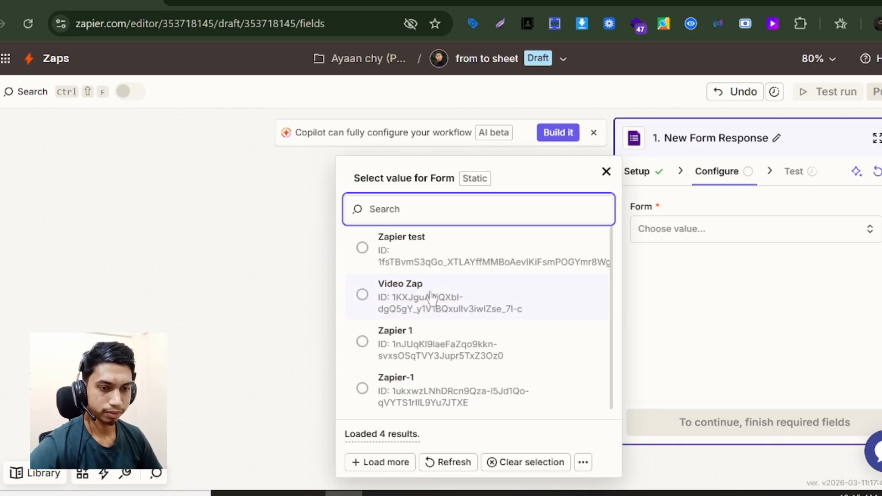
{"action": "left_click", "coordinate": [400, 245]}
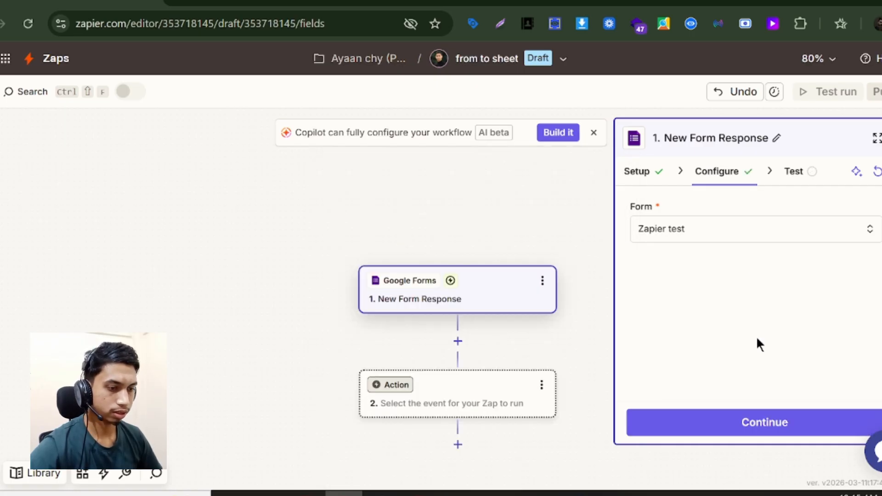
{"action": "left_click", "coordinate": [758, 420]}
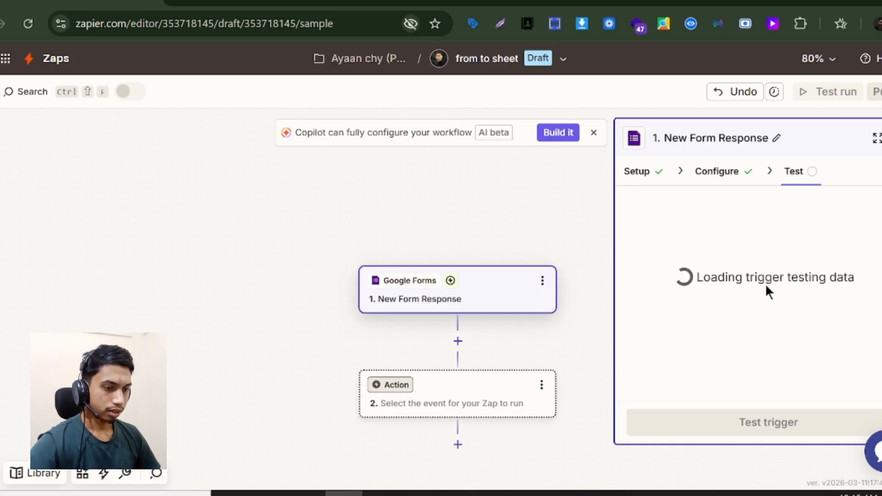
- Load a sample form response and add a Google Sheets Create Spreadsheet Row action
{"action": "left_click", "coordinate": [783, 430]}
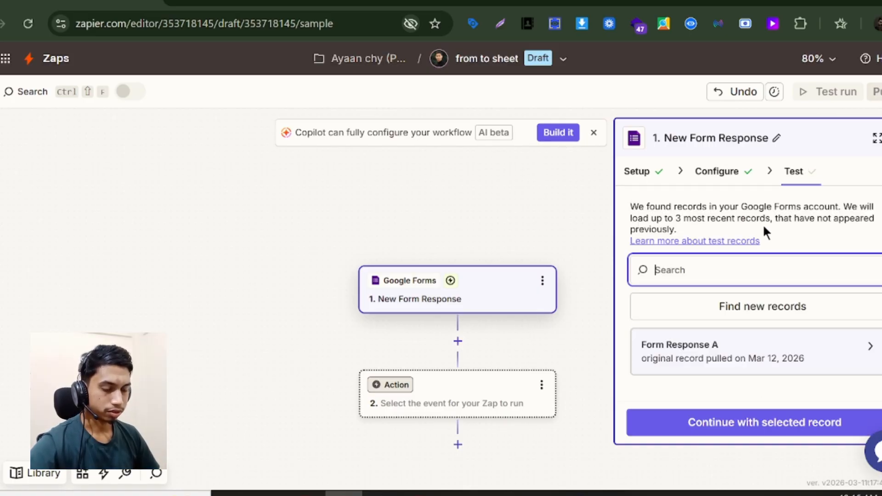
{"action": "left_click", "coordinate": [758, 429]}
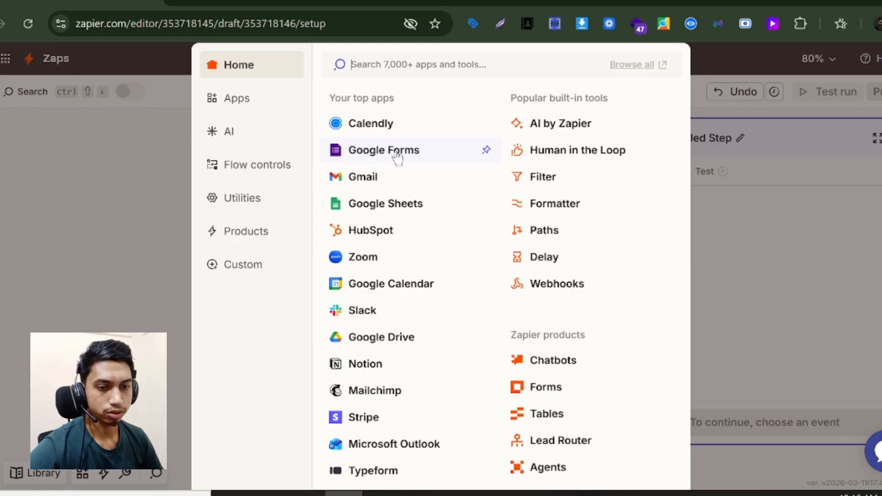
{"action": "left_click", "coordinate": [377, 206]}
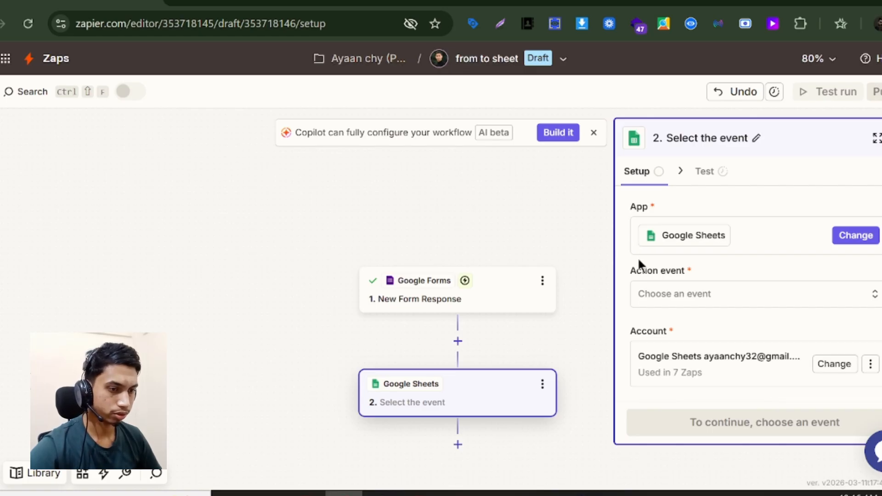
{"action": "left_click", "coordinate": [673, 297]}
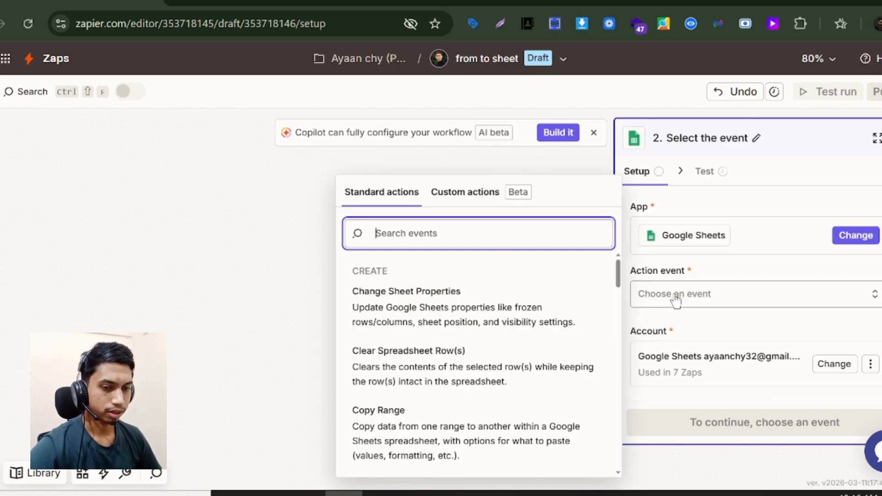
{"action": "scroll", "coordinate": [461, 308], "scroll_direction": "down", "scroll_amount": 3}
{"action": "scroll", "coordinate": [461, 307], "scroll_direction": "down", "scroll_amount": 8}
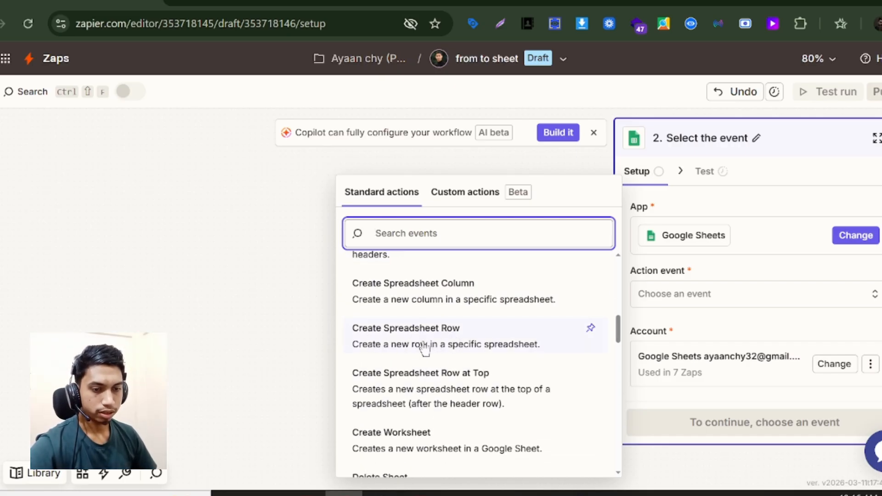
{"action": "left_click", "coordinate": [488, 354]}
- Check the empty Name column in the Zapier test 1 spreadsheet
{"action": "scroll", "coordinate": [679, 313], "scroll_direction": "down", "scroll_amount": 1}
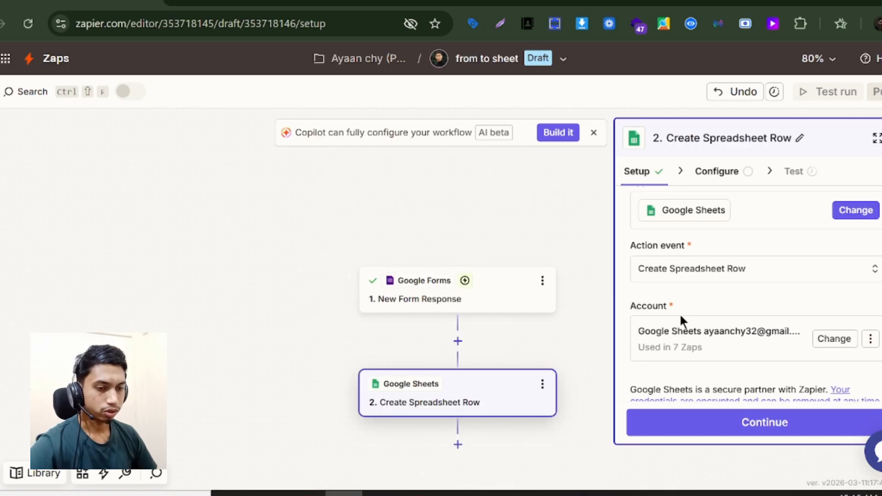
{"action": "left_click", "coordinate": [381, 4]}
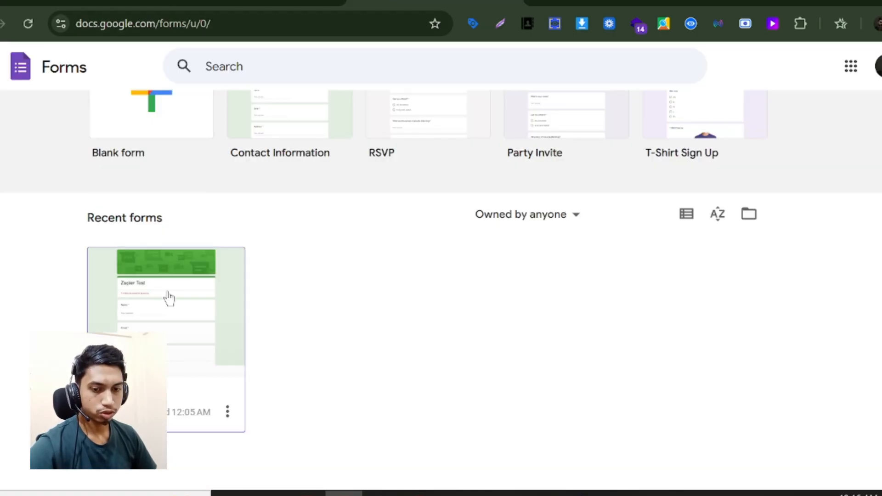
{"action": "left_click", "coordinate": [258, 4]}
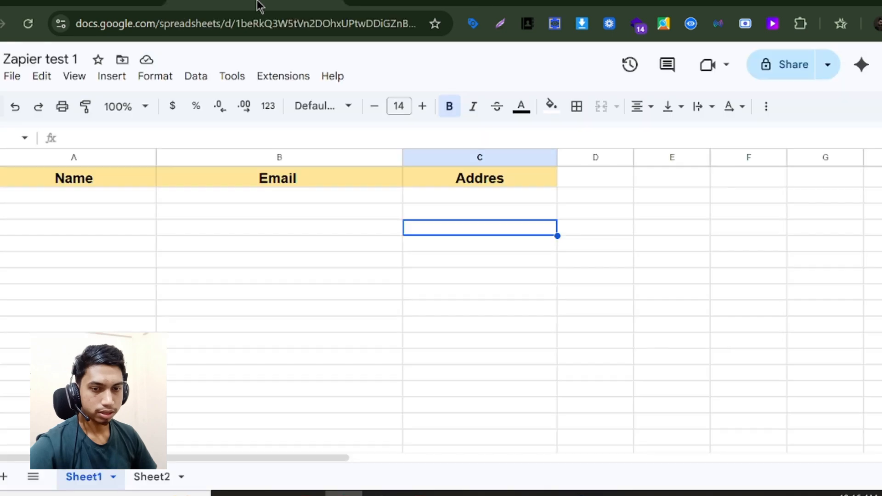
{"action": "left_click", "coordinate": [52, 198]}
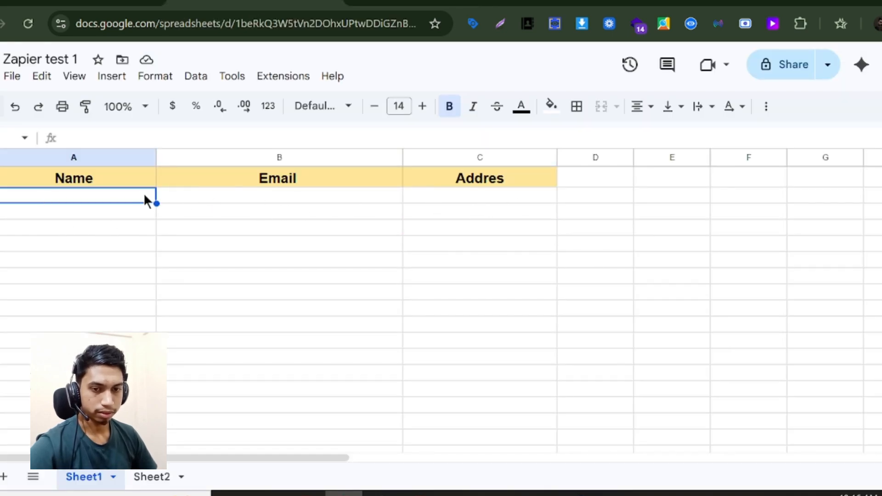
{"action": "left_click", "coordinate": [85, 4]}
{"action": "scroll", "coordinate": [680, 303], "scroll_direction": "down", "scroll_amount": 1}
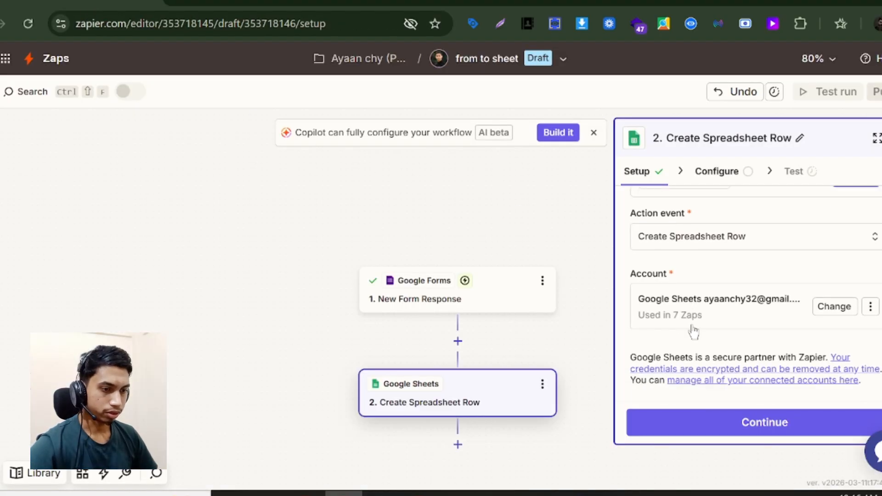
- Point the row action at My Google Drive and the Zapier test 1 spreadsheet
{"action": "left_click", "coordinate": [723, 420]}
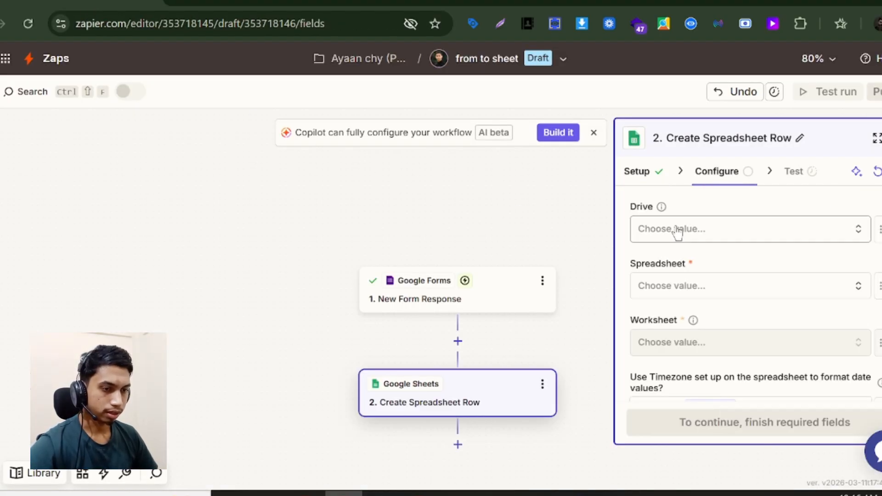
{"action": "left_click", "coordinate": [676, 230]}
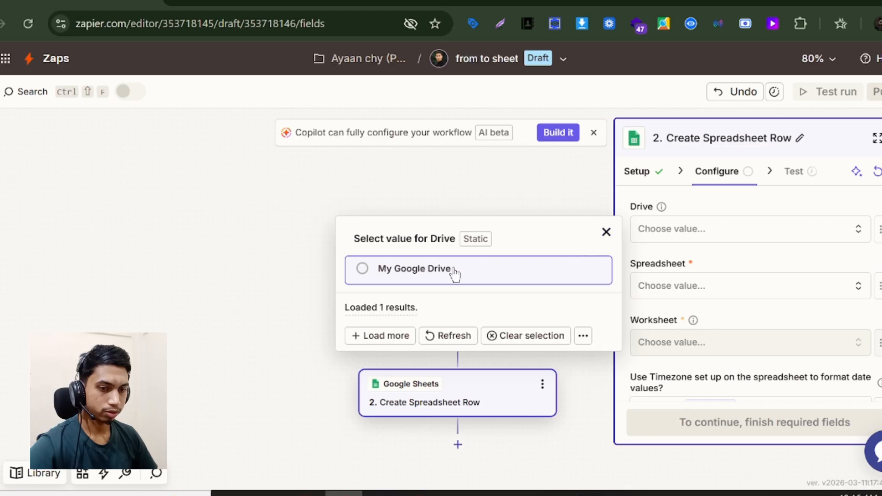
{"action": "left_click", "coordinate": [454, 271]}
{"action": "left_click", "coordinate": [675, 285]}
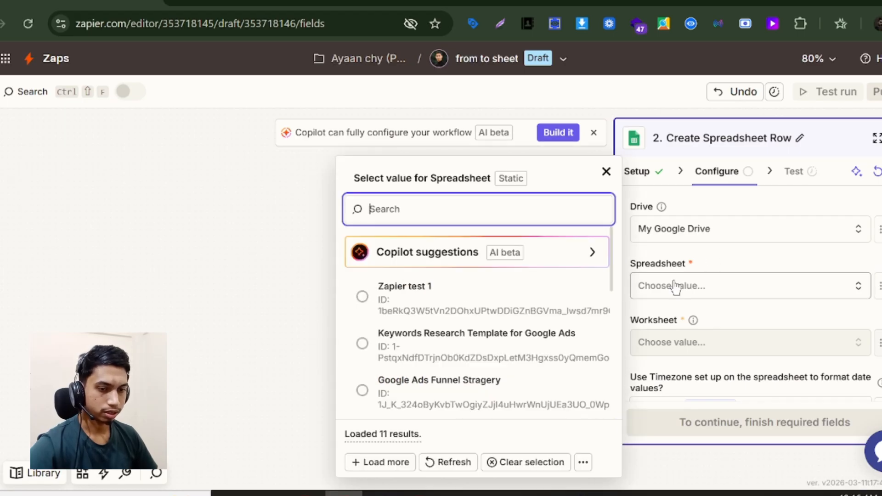
{"action": "left_click", "coordinate": [687, 296]}
{"action": "left_click", "coordinate": [688, 296]}
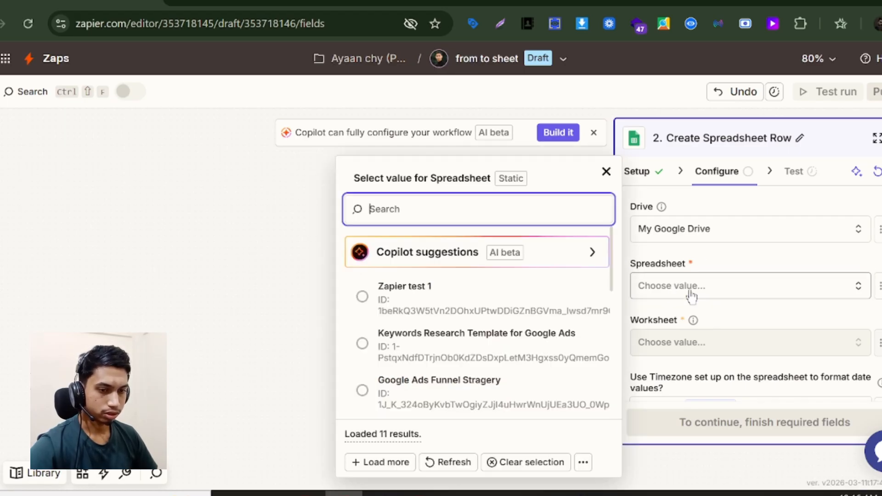
{"action": "scroll", "coordinate": [468, 299], "scroll_direction": "down", "scroll_amount": 6}
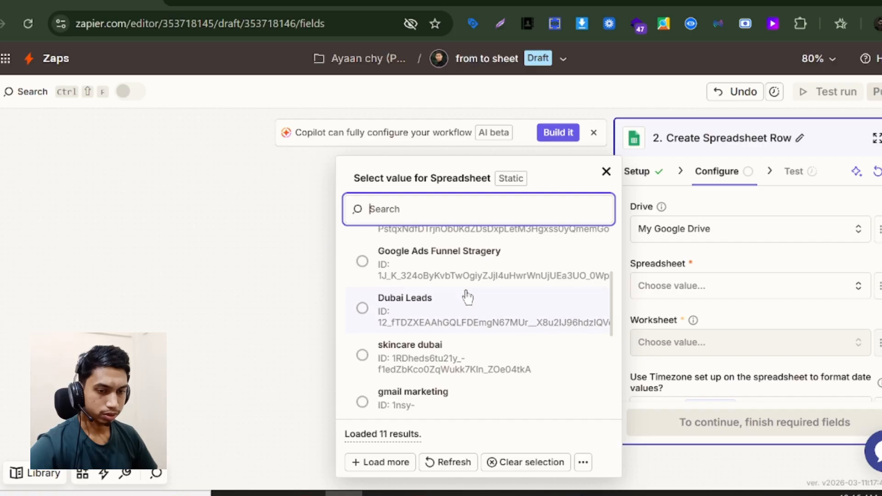
{"action": "scroll", "coordinate": [467, 297], "scroll_direction": "up", "scroll_amount": 6}
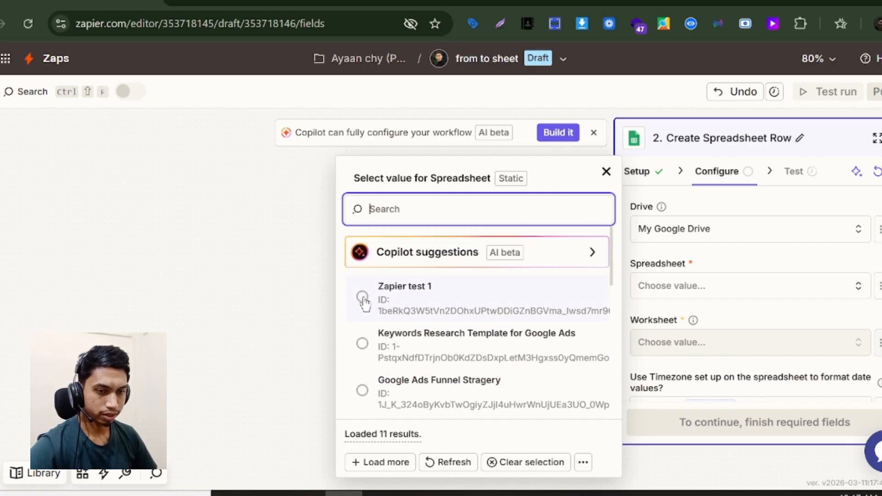
{"action": "left_click", "coordinate": [361, 296]}
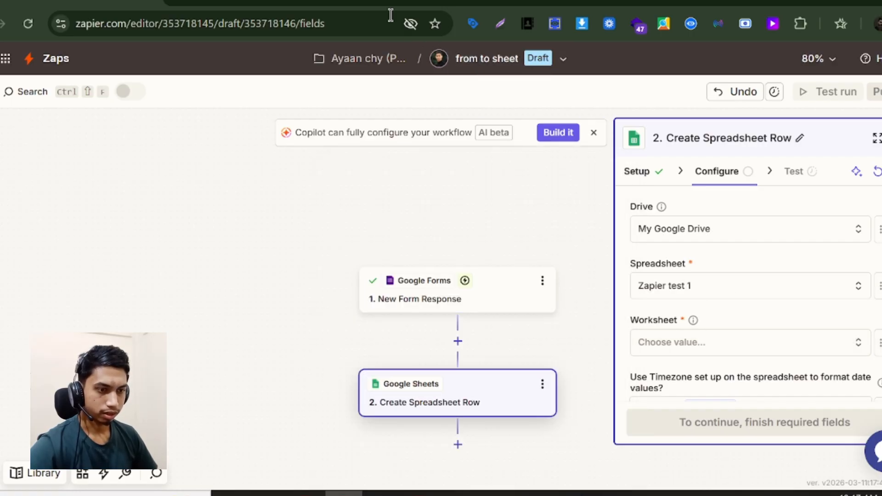
{"action": "scroll", "coordinate": [740, 315], "scroll_direction": "down", "scroll_amount": 2}
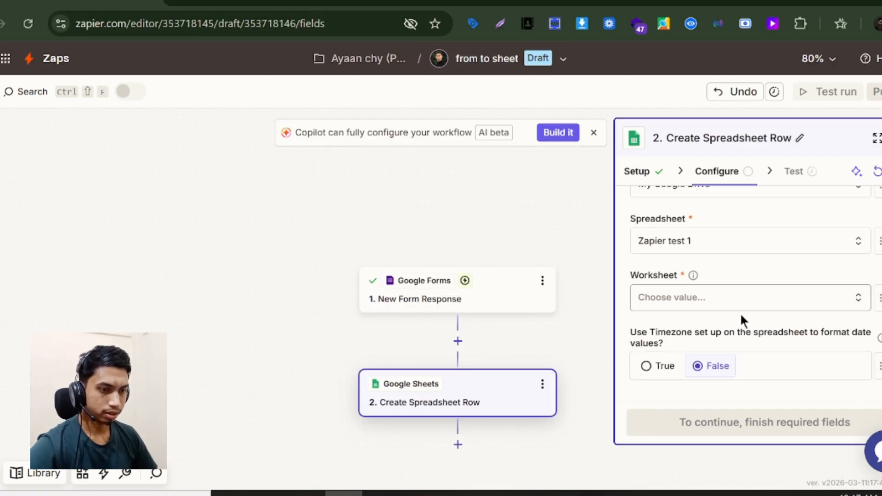
{"action": "left_click", "coordinate": [254, 5]}
{"action": "left_click", "coordinate": [87, 4]}
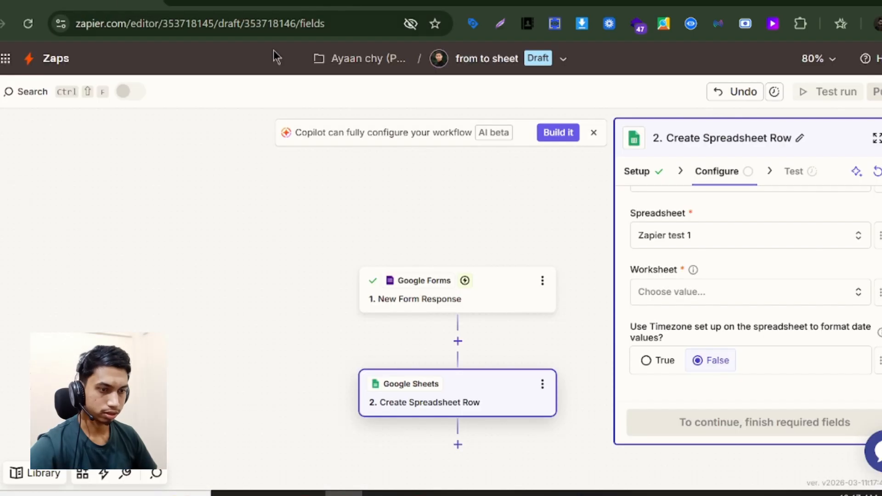
{"action": "left_click", "coordinate": [661, 294]}
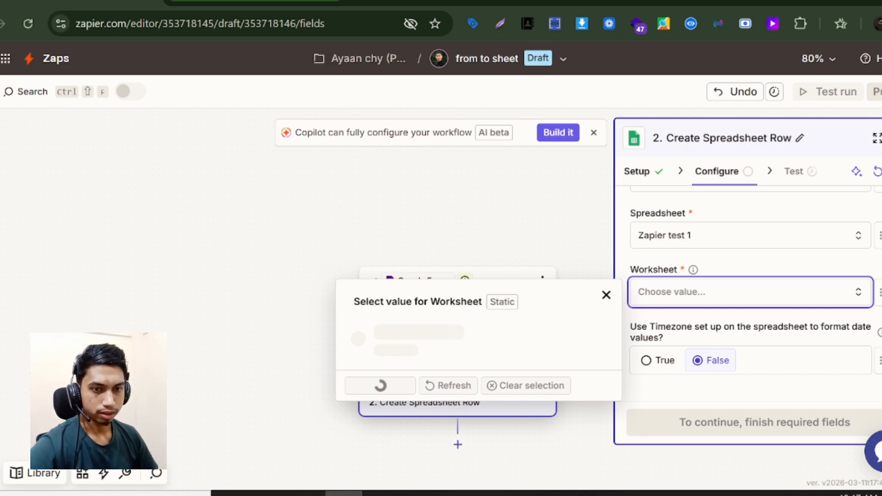
- Add a Sheet3 tab to the spreadsheet and refresh Zapier's worksheet list
{"action": "left_click", "coordinate": [251, 2]}
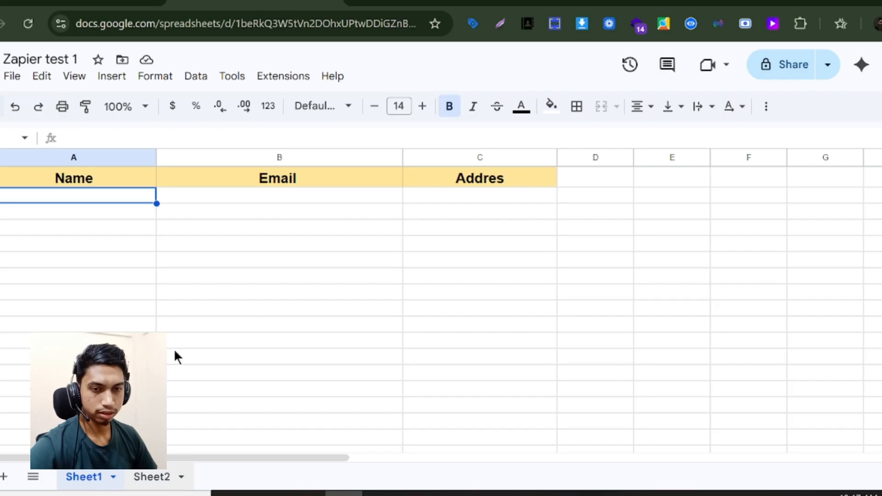
{"action": "left_click", "coordinate": [92, 4]}
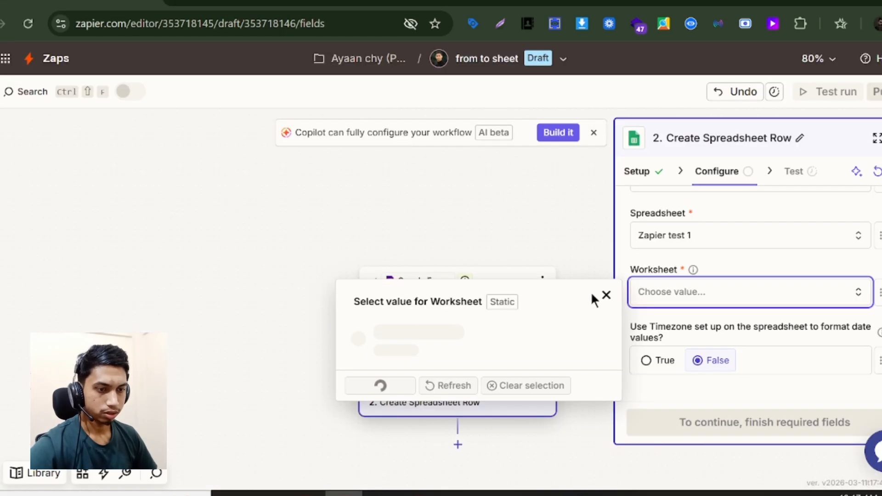
{"action": "left_click", "coordinate": [672, 295]}
{"action": "left_click", "coordinate": [673, 296]}
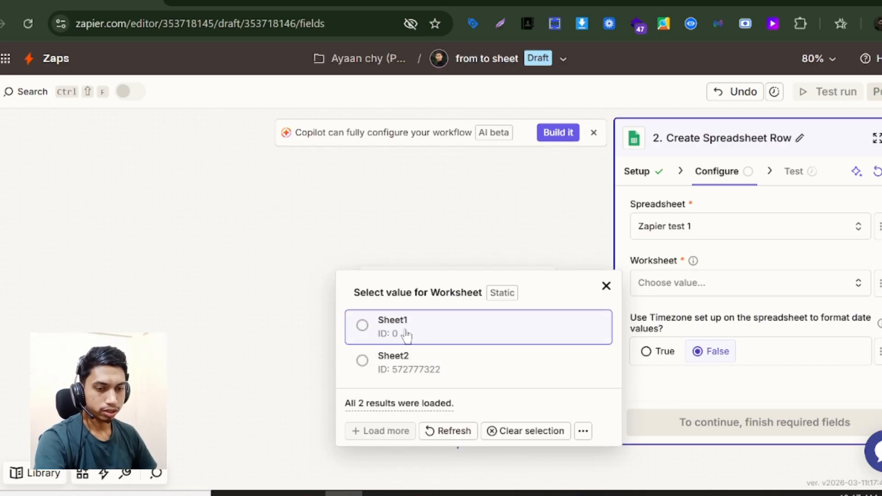
{"action": "left_click", "coordinate": [272, 0]}
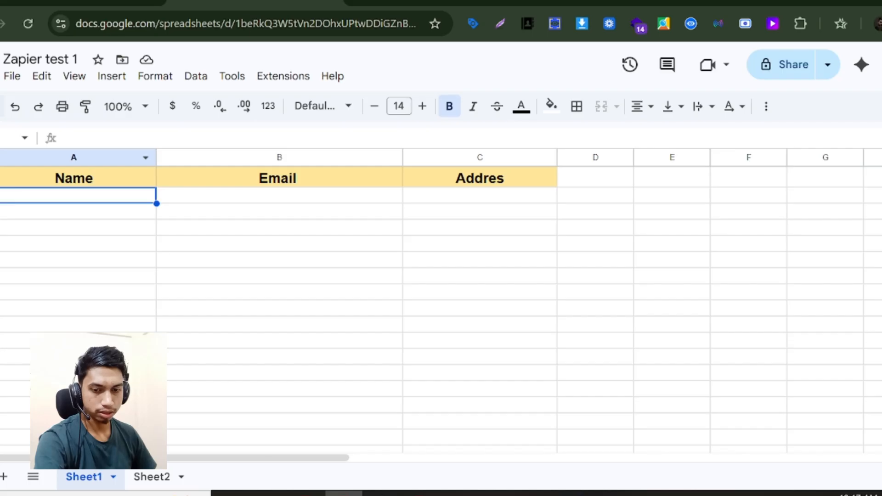
{"action": "left_click", "coordinate": [4, 477]}
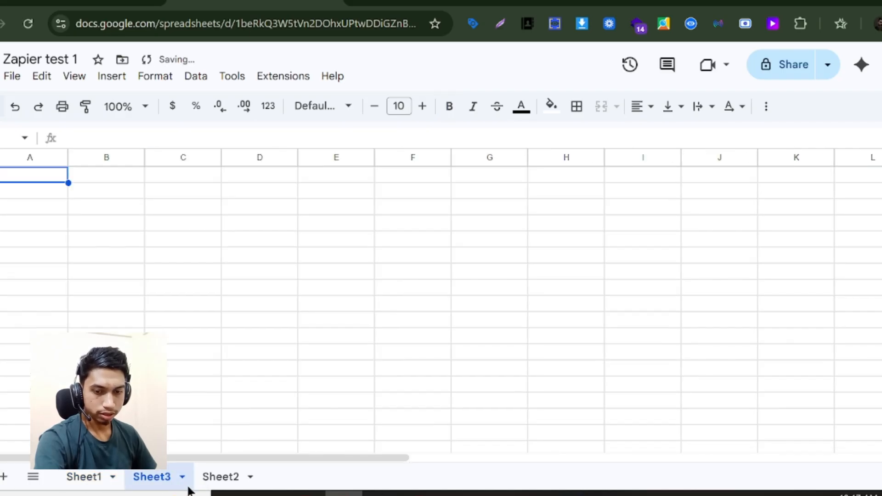
{"action": "left_click", "coordinate": [90, 485]}
{"action": "left_click", "coordinate": [88, 6]}
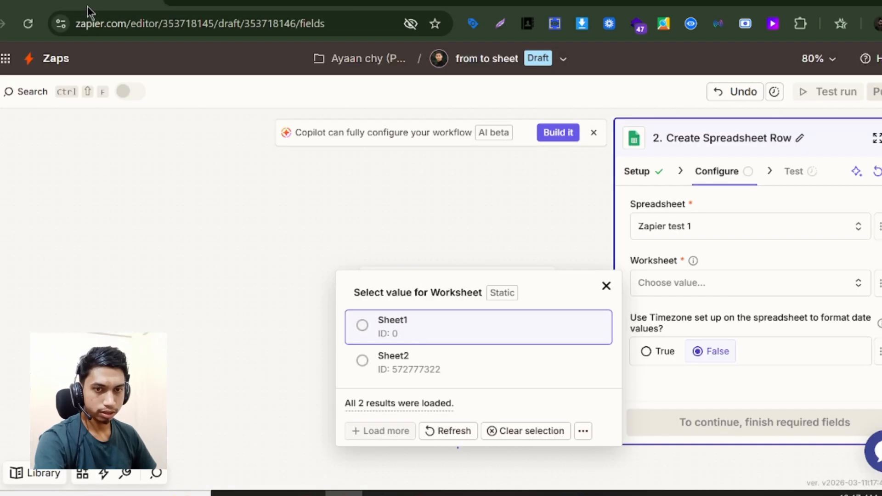
{"action": "left_click", "coordinate": [448, 429]}
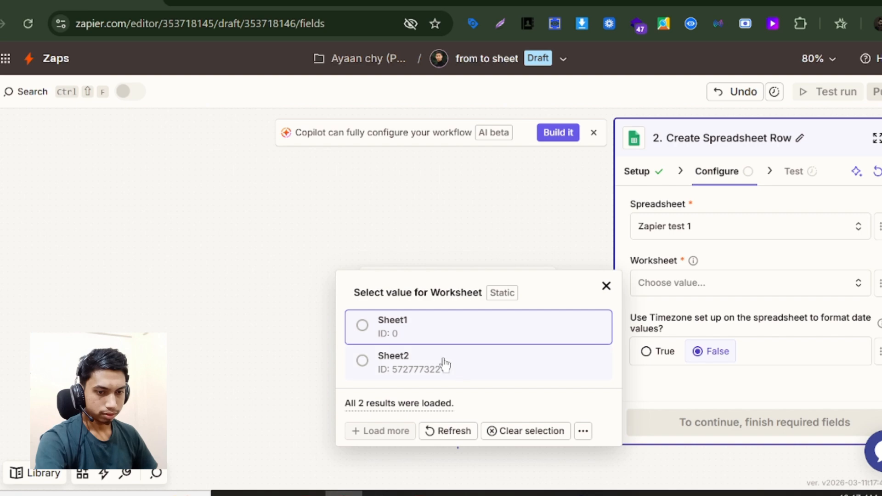
{"action": "left_click", "coordinate": [453, 429]}
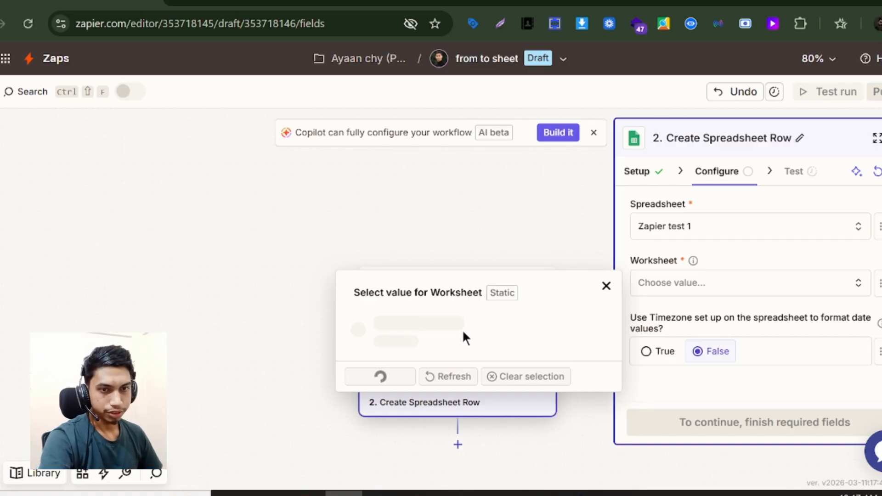
- Move Sheet3 after Sheet2, then choose Sheet1 as the row step's worksheet
{"action": "left_click", "coordinate": [223, 1]}
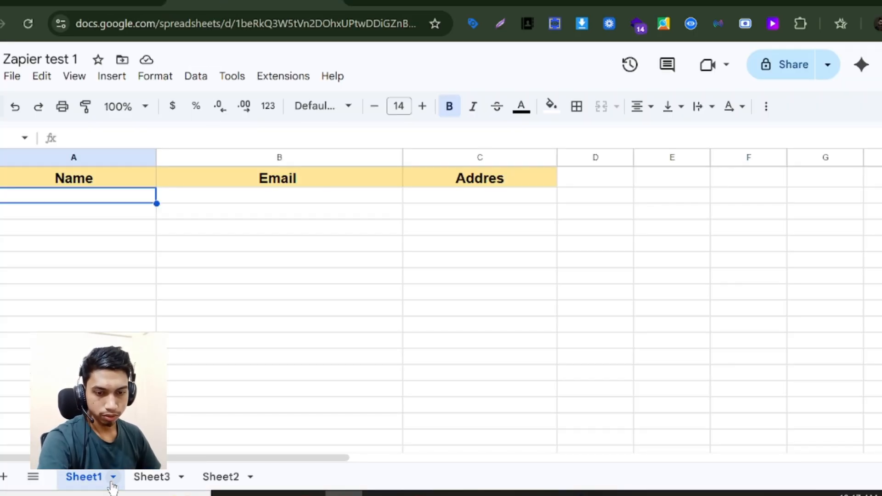
{"action": "left_click_drag", "start_coordinate": [162, 482], "coordinate": [248, 483]}
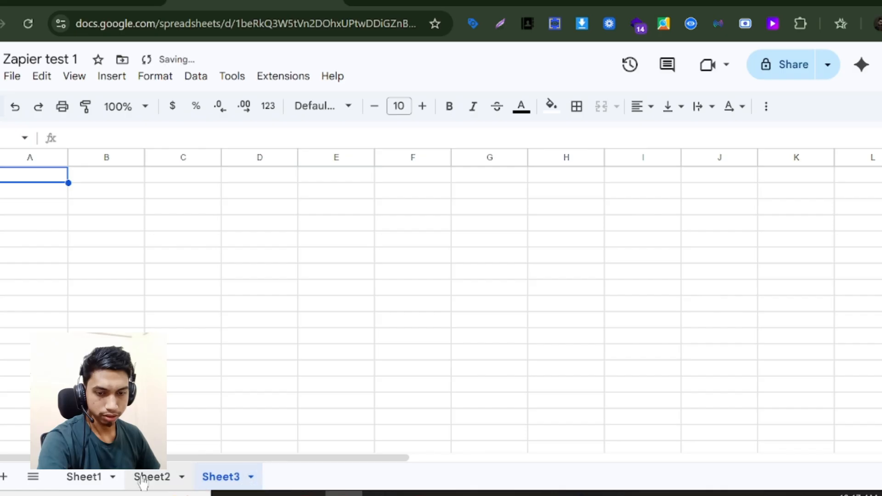
{"action": "left_click", "coordinate": [101, 477]}
{"action": "left_click", "coordinate": [113, 4]}
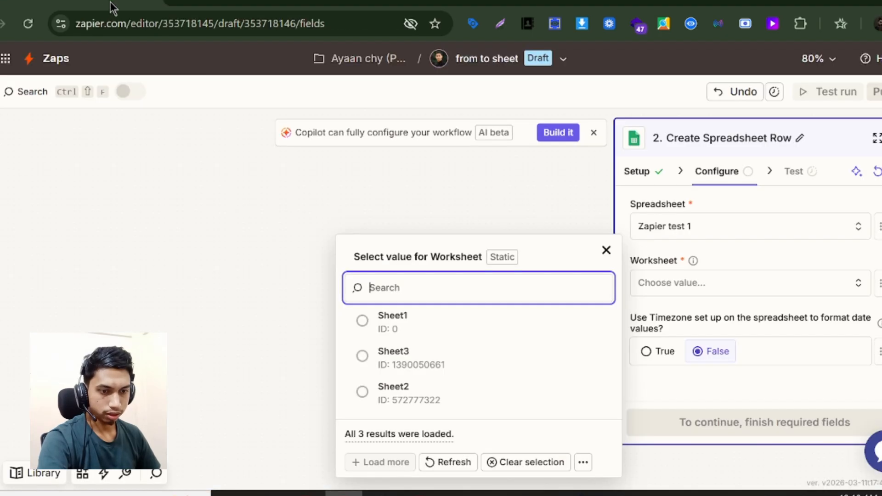
{"action": "left_click", "coordinate": [396, 330]}
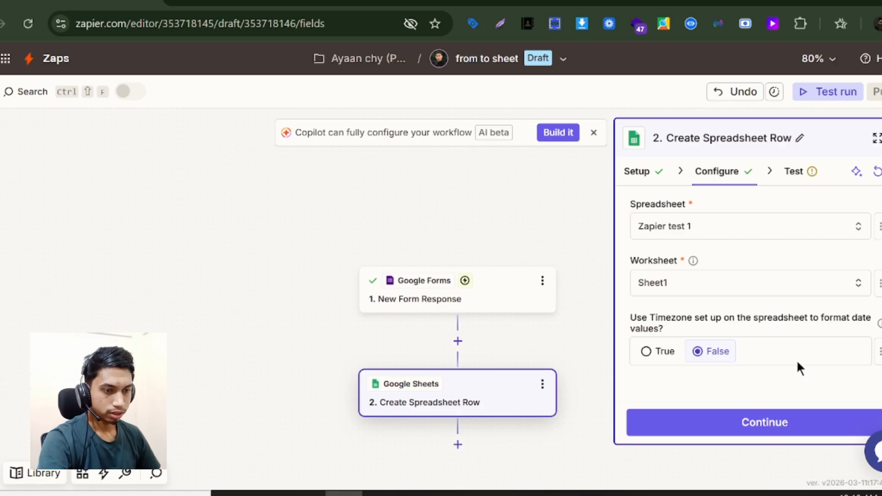
- Confirm the spreadsheet settings, then return to Configure and check the sheet's column headers
{"action": "left_click", "coordinate": [724, 422]}
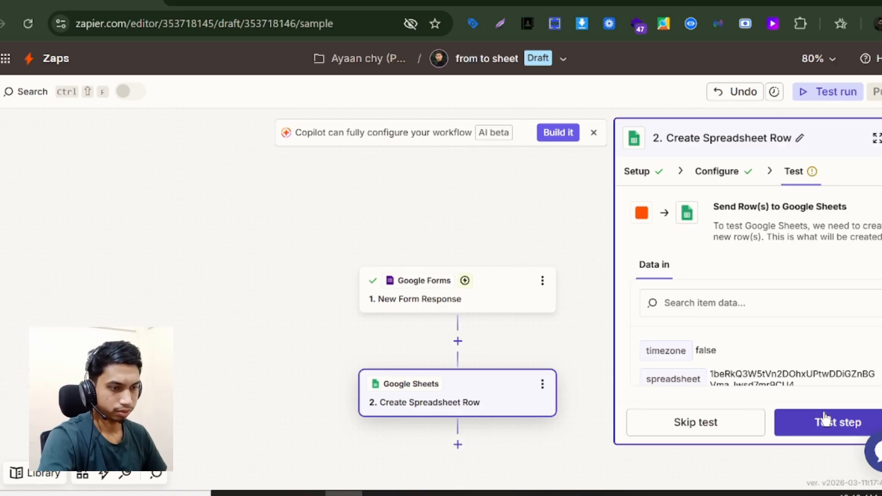
{"action": "left_click", "coordinate": [847, 422]}
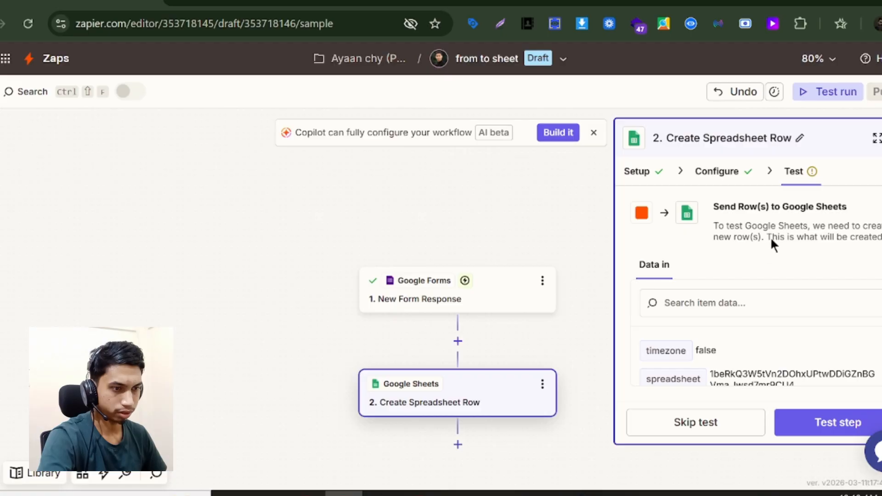
{"action": "left_click", "coordinate": [722, 172]}
{"action": "scroll", "coordinate": [730, 238], "scroll_direction": "down", "scroll_amount": 5}
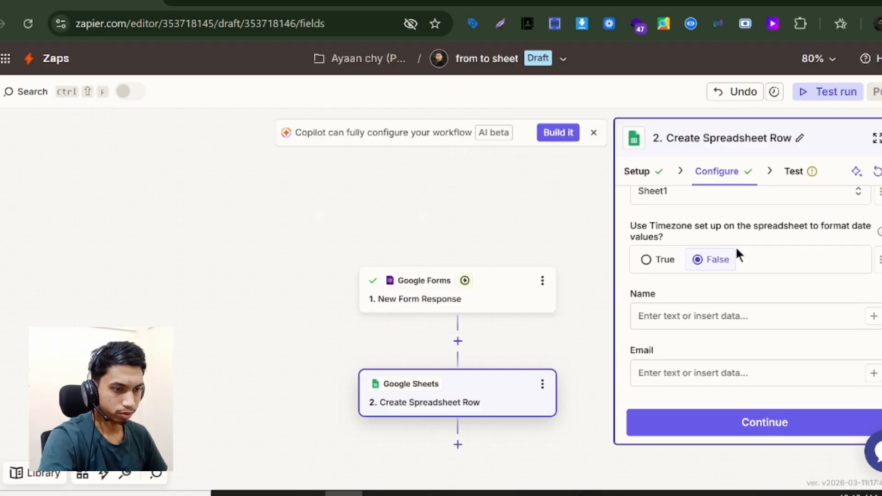
{"action": "left_click", "coordinate": [743, 264]}
{"action": "scroll", "coordinate": [702, 264], "scroll_direction": "down", "scroll_amount": 1}
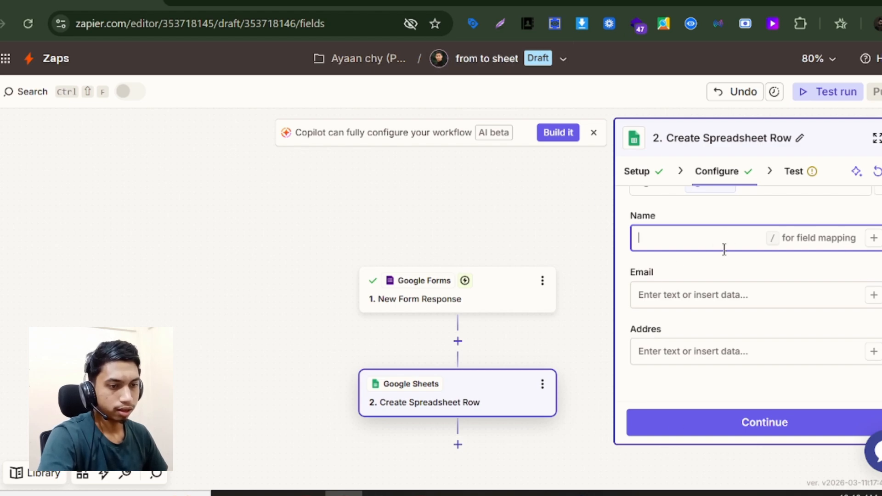
{"action": "left_click", "coordinate": [253, 3]}
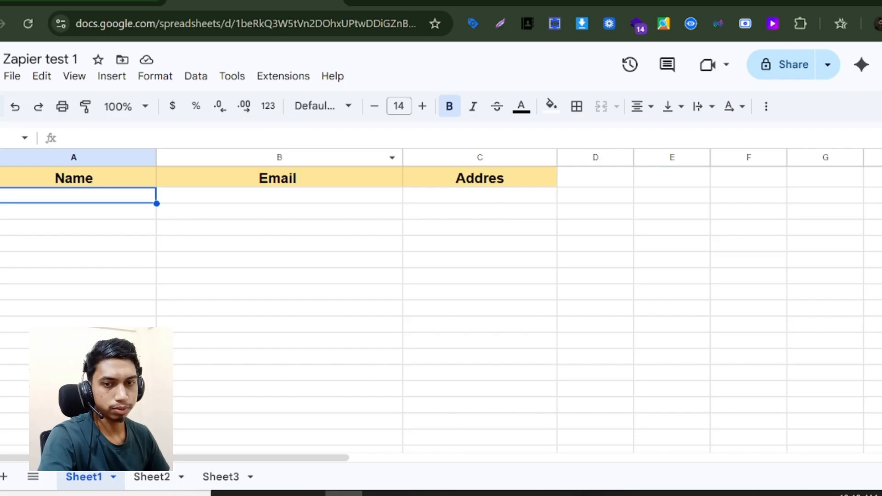
{"action": "left_click", "coordinate": [76, 2]}
- Insert the form's Name, Email and Address answers into the Name, Email and Addres fields
{"action": "left_click", "coordinate": [873, 241]}
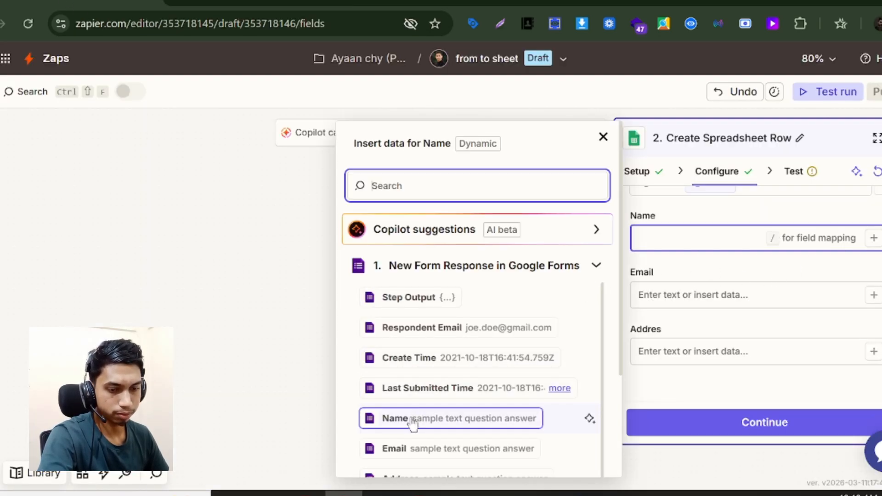
{"action": "left_click", "coordinate": [412, 419]}
{"action": "left_click", "coordinate": [717, 299]}
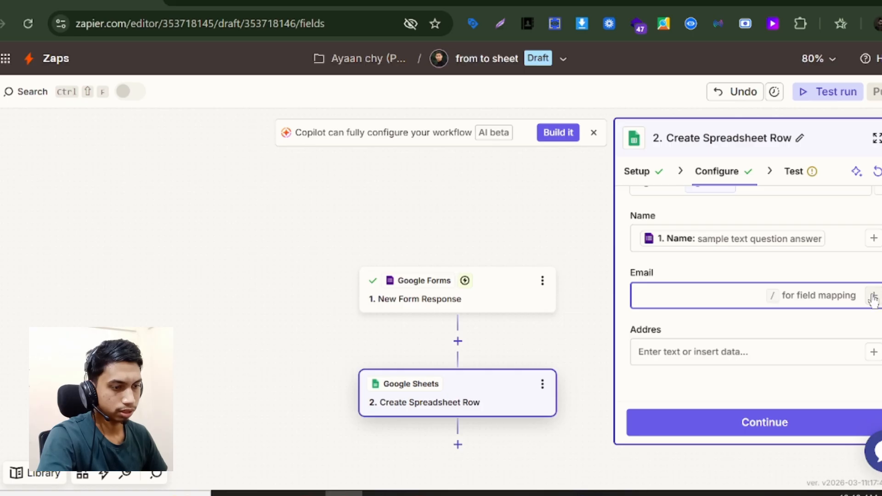
{"action": "left_click", "coordinate": [873, 296]}
{"action": "left_click", "coordinate": [415, 447]}
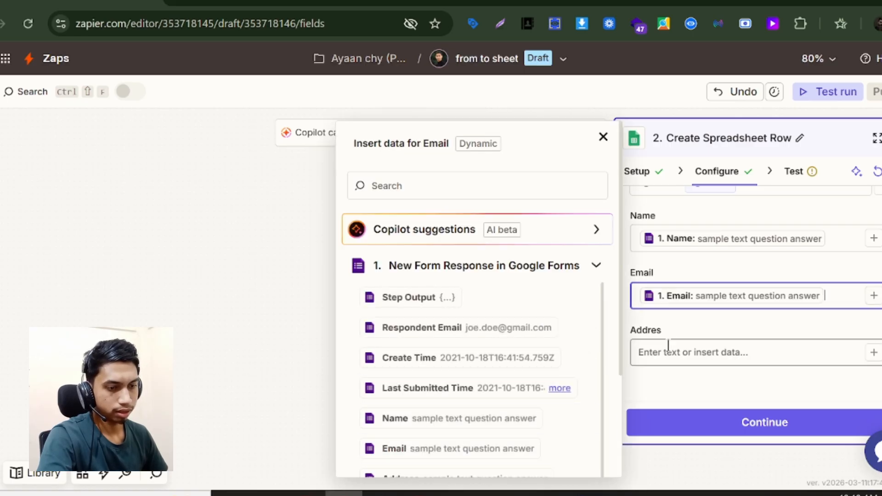
{"action": "left_click", "coordinate": [670, 352]}
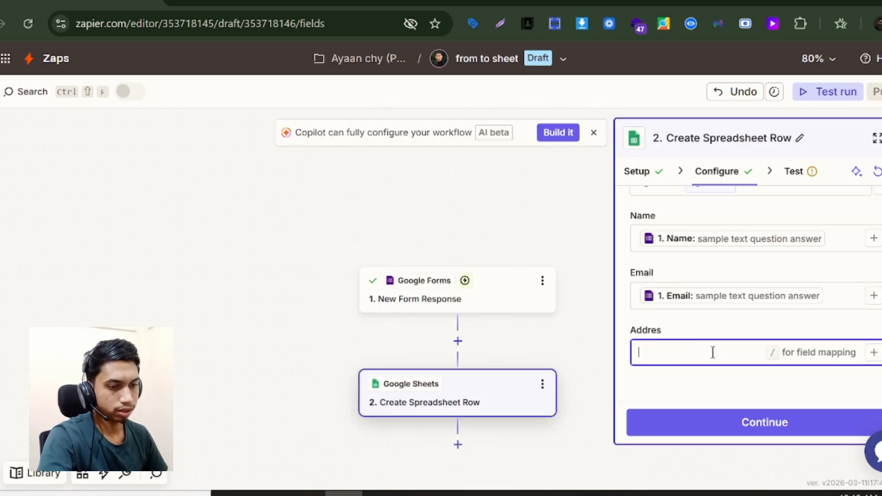
{"action": "left_click", "coordinate": [873, 353]}
{"action": "scroll", "coordinate": [482, 413], "scroll_direction": "down", "scroll_amount": 2}
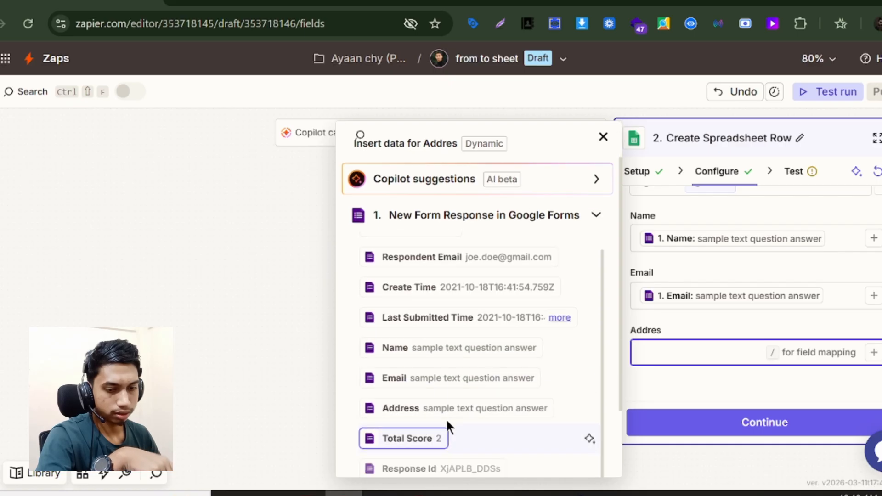
{"action": "left_click", "coordinate": [444, 417]}
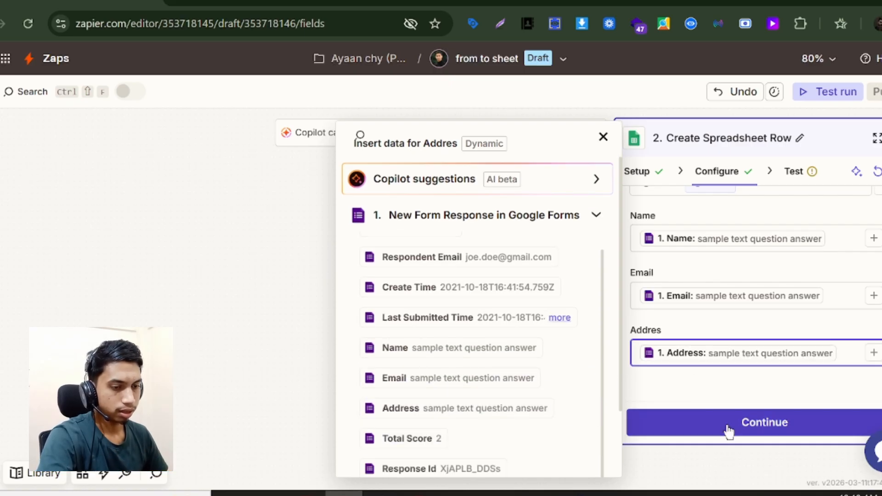
{"action": "left_click", "coordinate": [255, 2]}
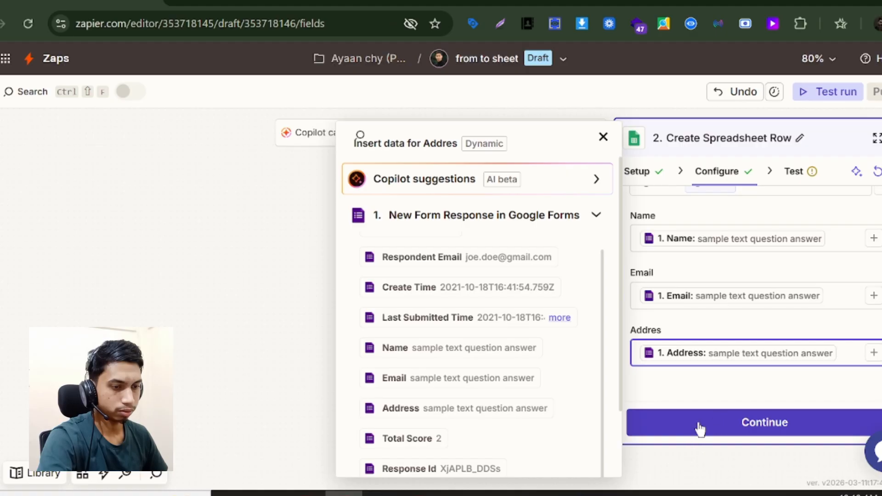
{"action": "left_click", "coordinate": [698, 425]}
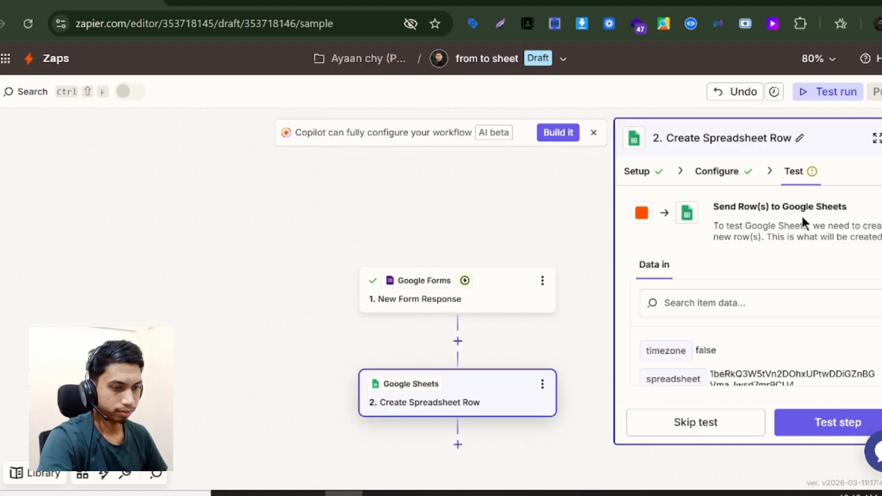
- Send a test row to Google Sheets from the row step, then publish the Zap
{"action": "left_click", "coordinate": [837, 421]}
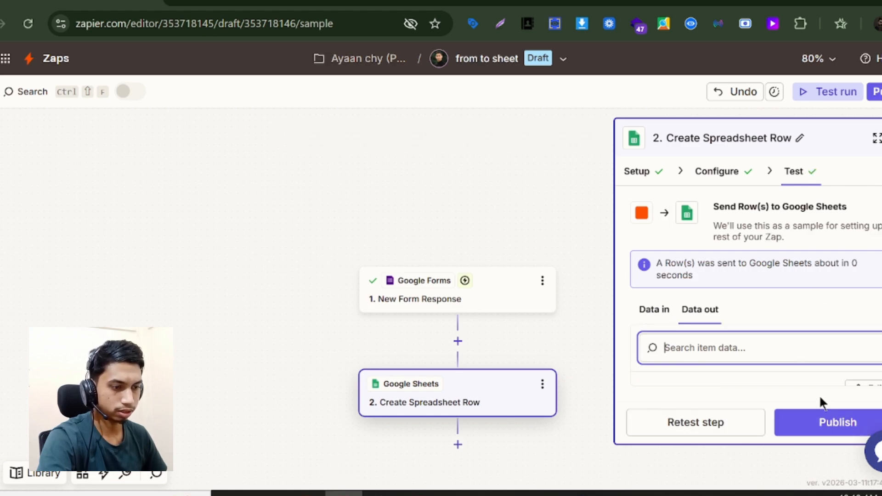
{"action": "left_click", "coordinate": [822, 434]}
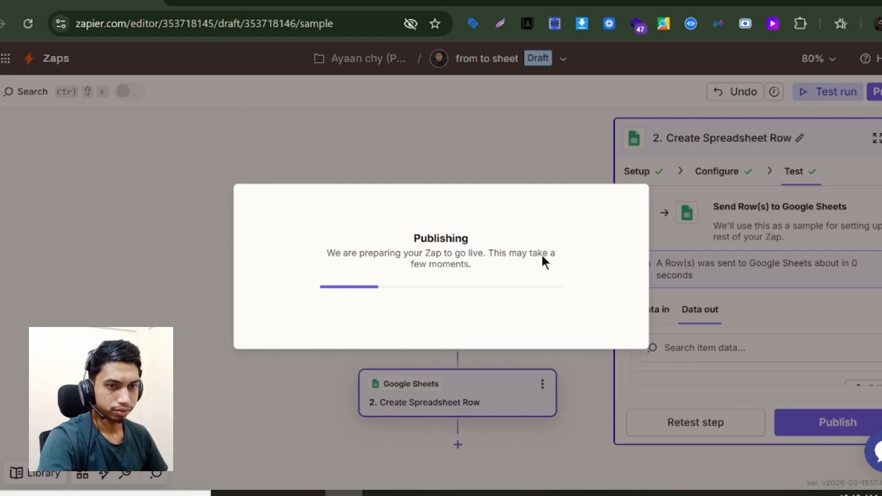
- Copy the Zapier Test form's shortened responder link, confirm the Zap published, and open a new tab
{"action": "left_click", "coordinate": [464, 4]}
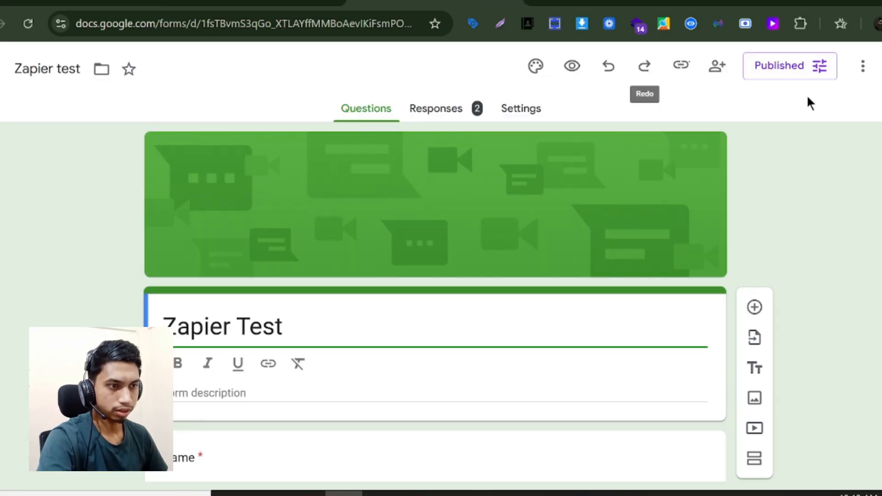
{"action": "left_click", "coordinate": [677, 69]}
{"action": "left_click", "coordinate": [686, 162]}
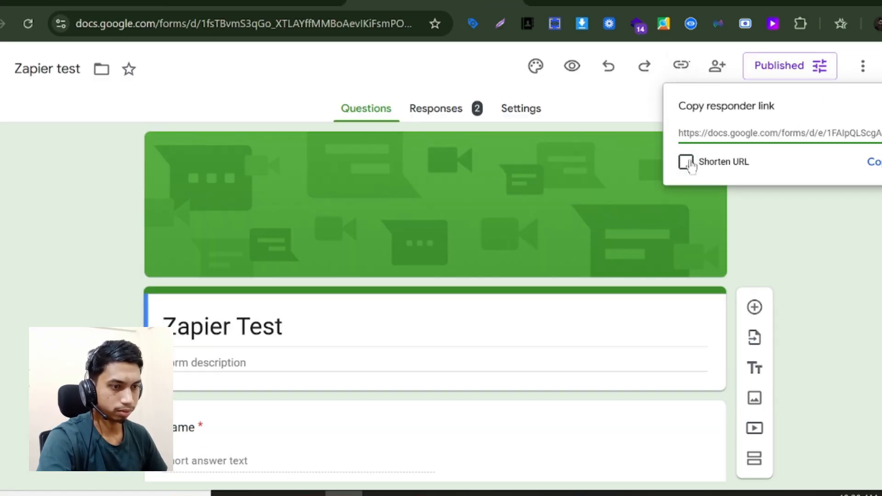
{"action": "left_click", "coordinate": [874, 163]}
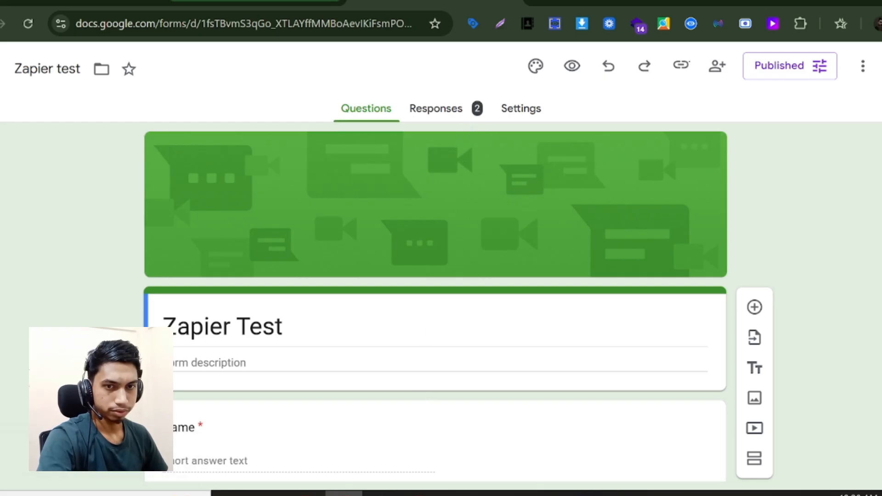
{"action": "left_click", "coordinate": [255, 3]}
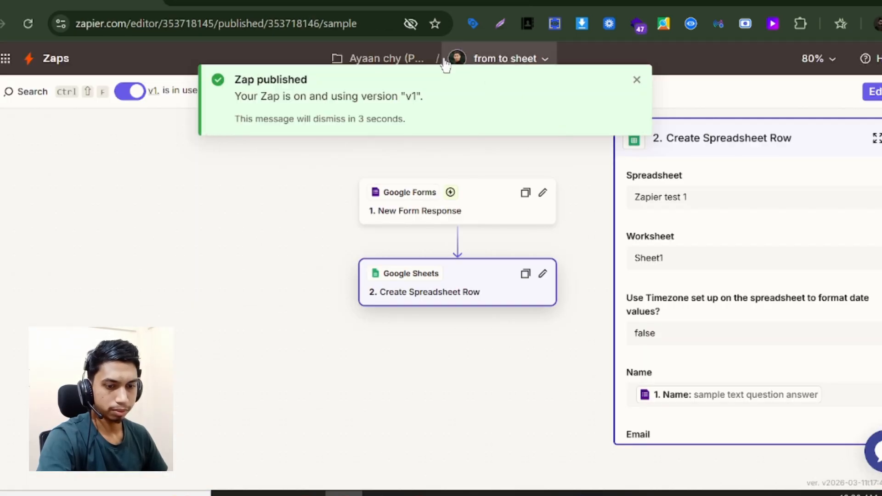
{"action": "left_click", "coordinate": [419, 493]}
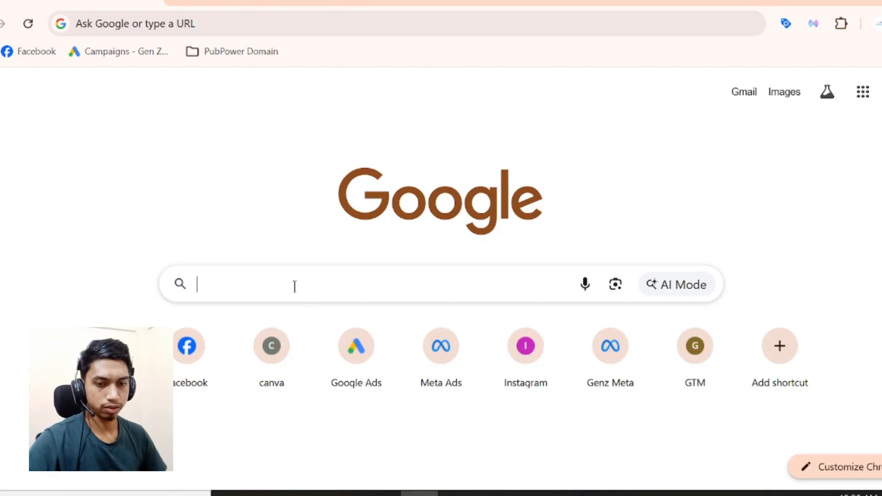
- Open the copied Zapier Test form link in the new tab
{"action": "left_click", "coordinate": [293, 286]}
{"action": "key", "text": "ctrl+v"}
{"action": "key", "text": "Return"}
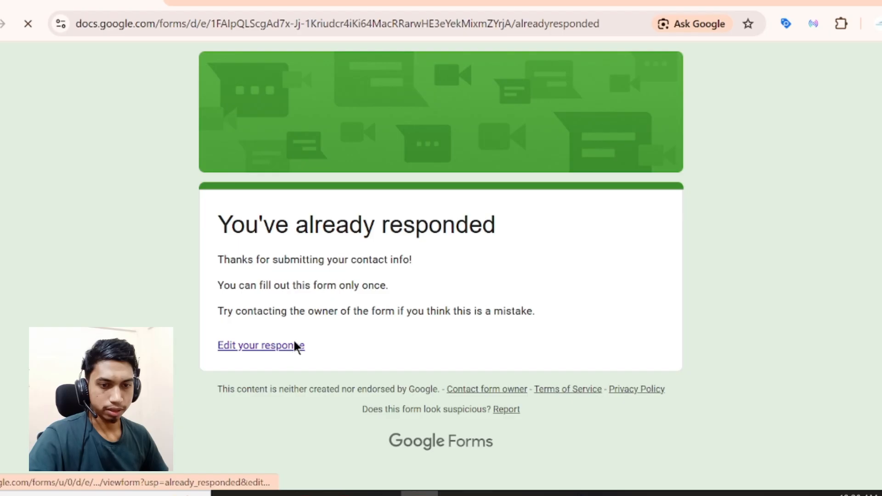
- Edit the submitted response, change the Name to 'Test zapier', and submit it
{"action": "left_click", "coordinate": [294, 348]}
{"action": "scroll", "coordinate": [305, 166], "scroll_direction": "down", "scroll_amount": 3}
{"action": "double_click", "coordinate": [296, 259]}
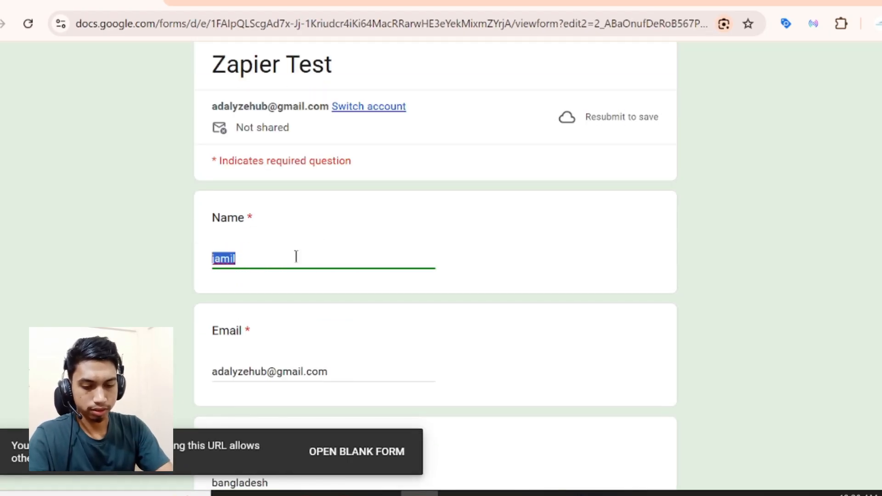
{"action": "type", "text": "Test z"}
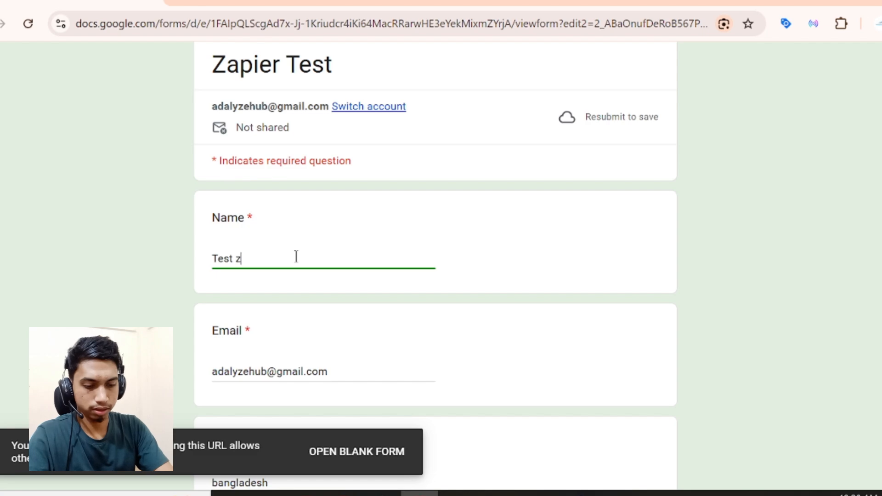
{"action": "type", "text": "apier"}
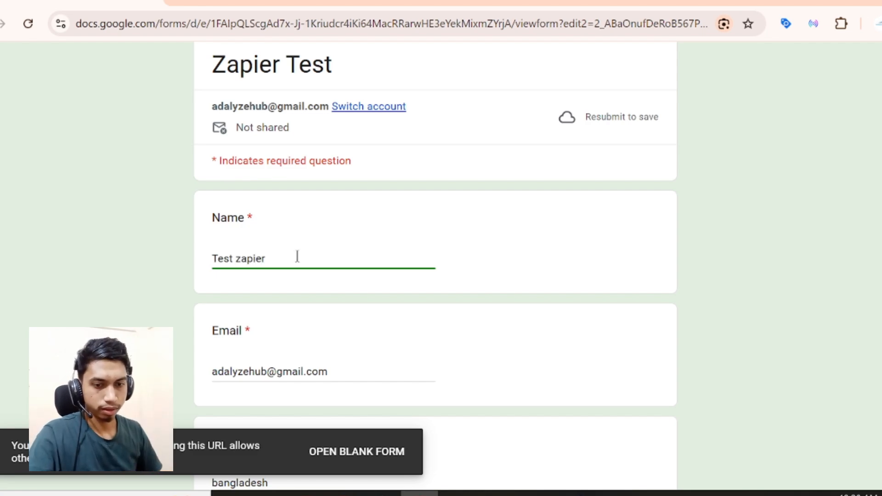
{"action": "scroll", "coordinate": [296, 260], "scroll_direction": "down", "scroll_amount": 2}
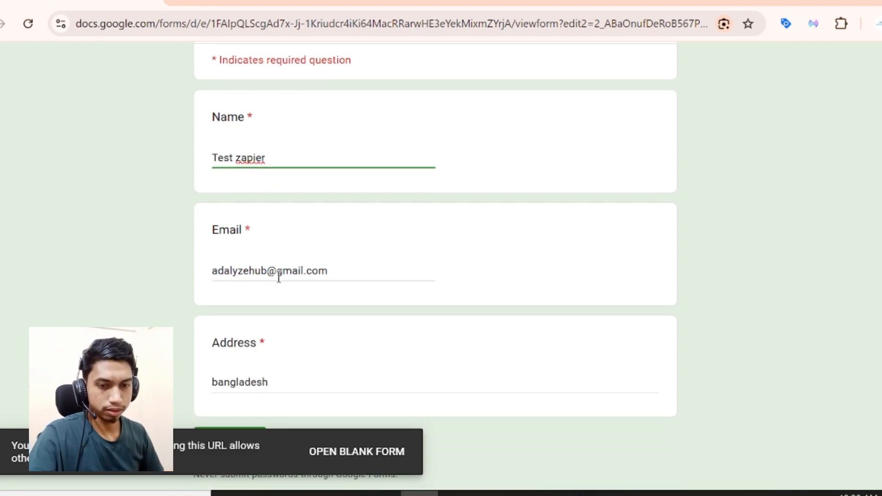
{"action": "scroll", "coordinate": [252, 368], "scroll_direction": "down", "scroll_amount": 2}
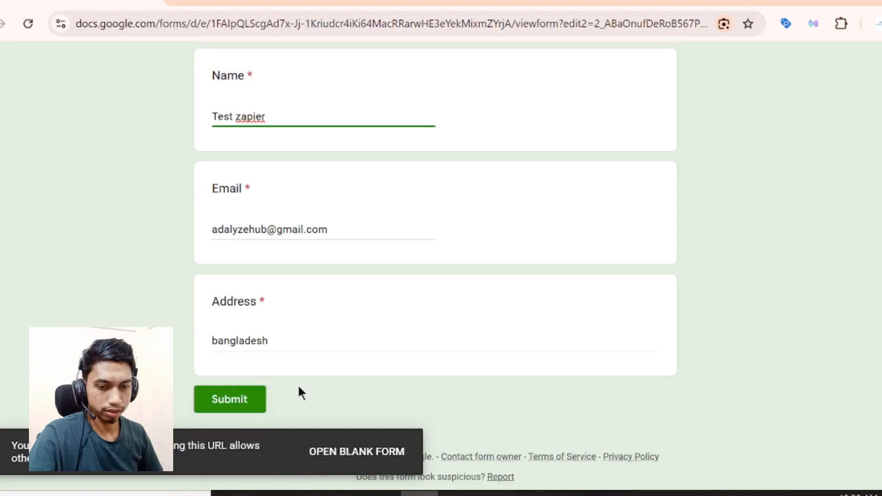
{"action": "left_click", "coordinate": [257, 356]}
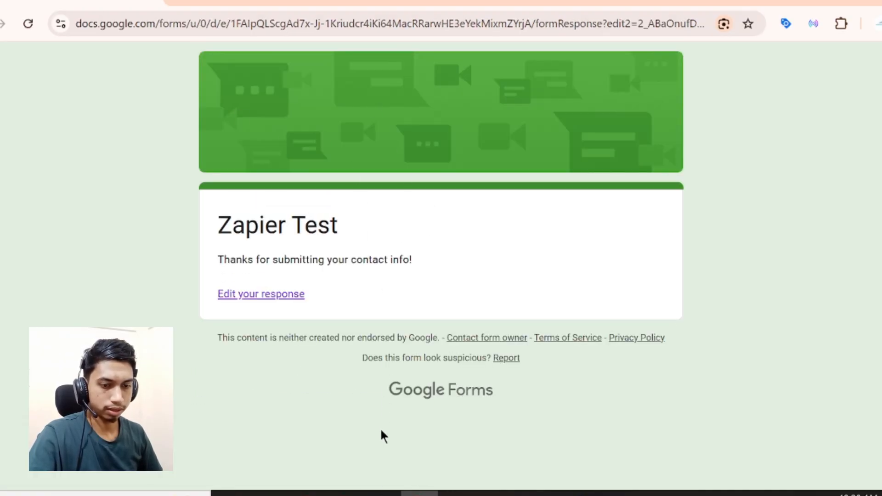
{"action": "left_click", "coordinate": [348, 488]}
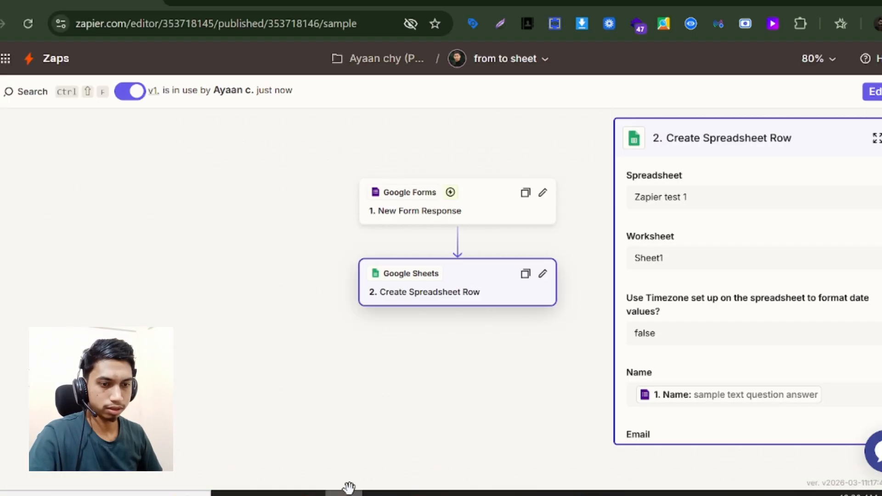
- Review the Zapier Test form's collected responses
{"action": "left_click", "coordinate": [258, 2]}
{"action": "left_click", "coordinate": [424, 1]}
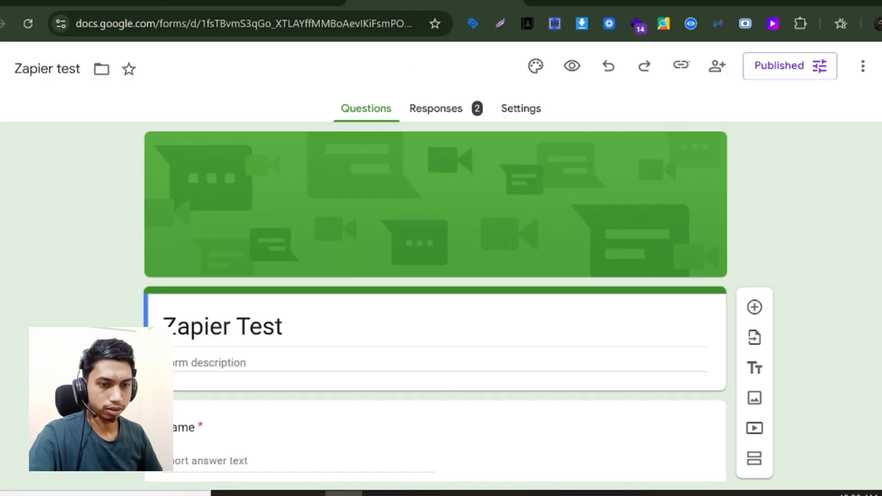
{"action": "left_click", "coordinate": [445, 115]}
{"action": "scroll", "coordinate": [276, 248], "scroll_direction": "down", "scroll_amount": 1}
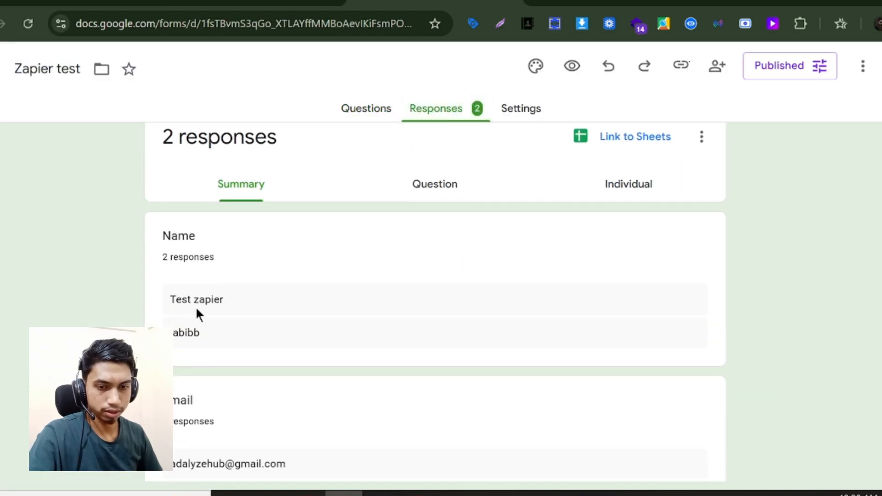
{"action": "scroll", "coordinate": [197, 314], "scroll_direction": "down", "scroll_amount": 3}
{"action": "scroll", "coordinate": [197, 390], "scroll_direction": "down", "scroll_amount": 5}
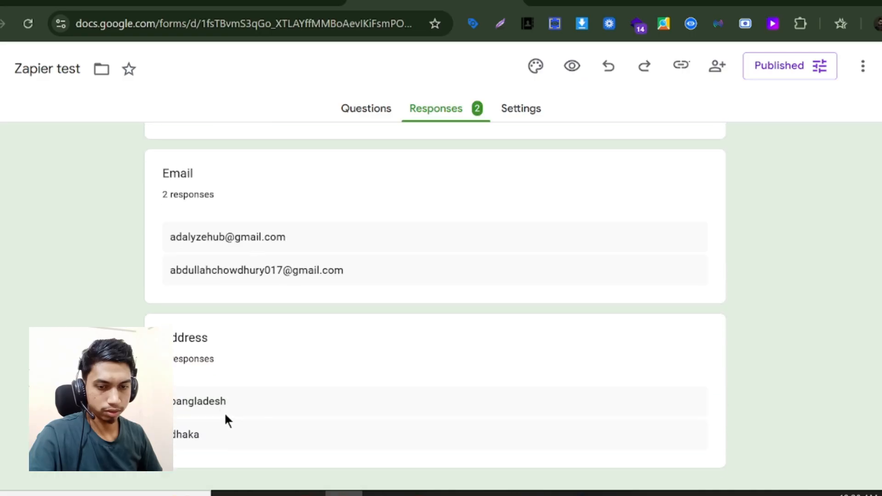
- Clear the placeholder answers from row 2 of the Zapier test 1 spreadsheet
{"action": "left_click", "coordinate": [220, 5]}
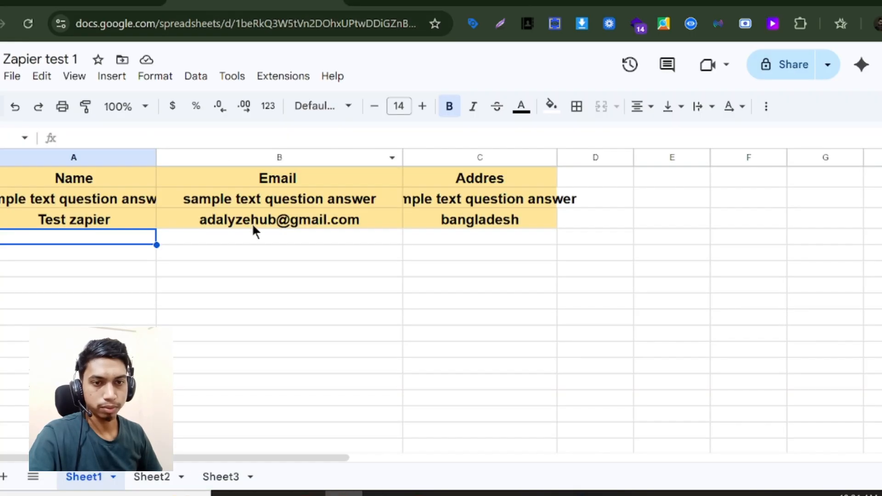
{"action": "left_click", "coordinate": [0, 198]}
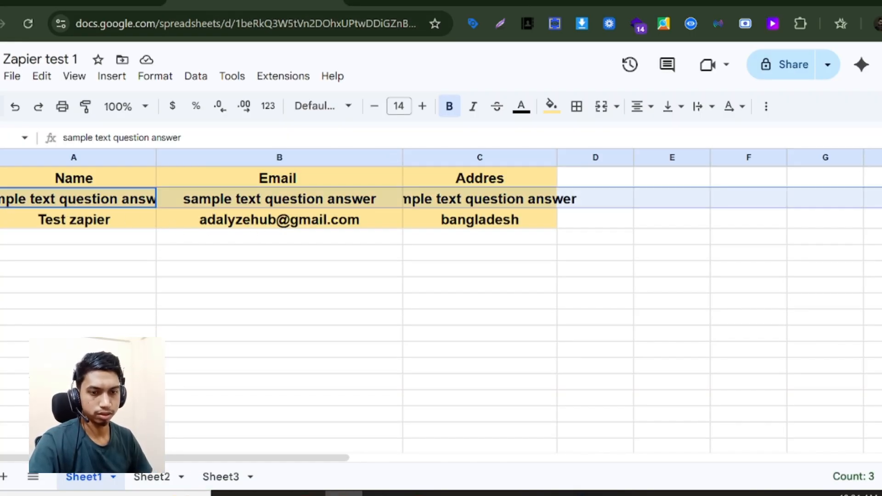
{"action": "key", "text": "Delete"}
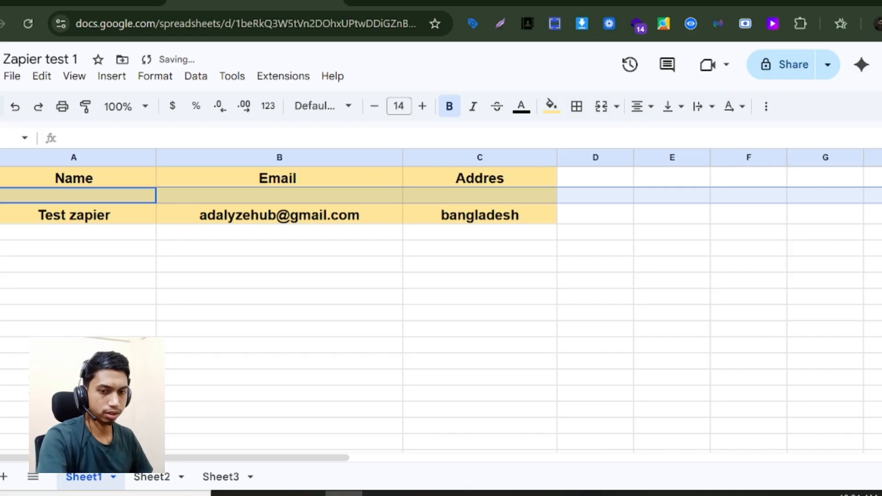
{"action": "left_click", "coordinate": [77, 255]}
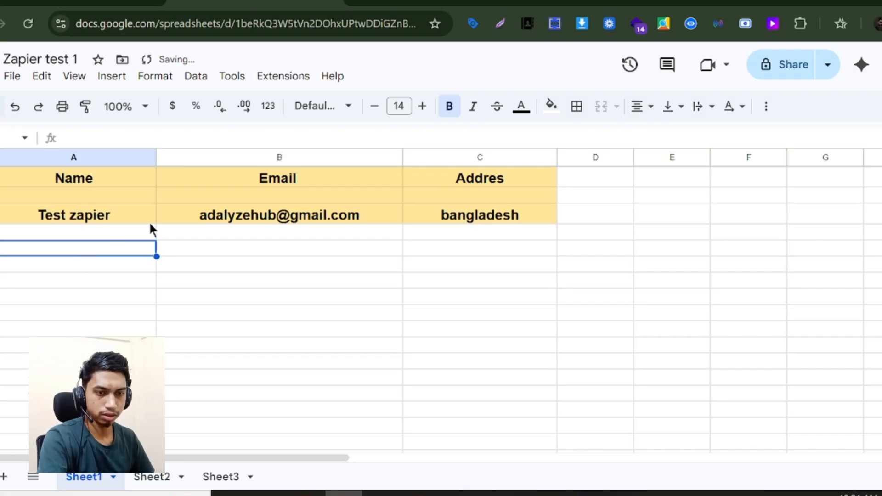
{"action": "left_click", "coordinate": [434, 3]}
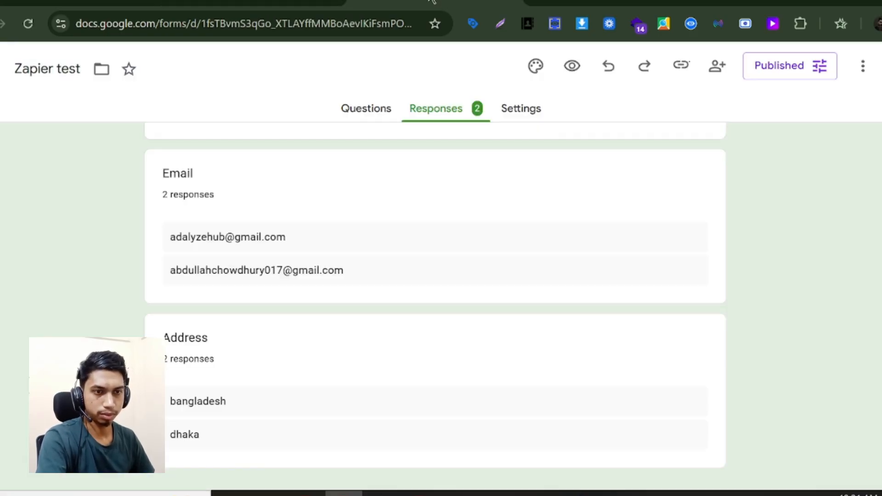
- Open the form's short link in a new browser tab
{"action": "key", "text": "ctrl+t"}
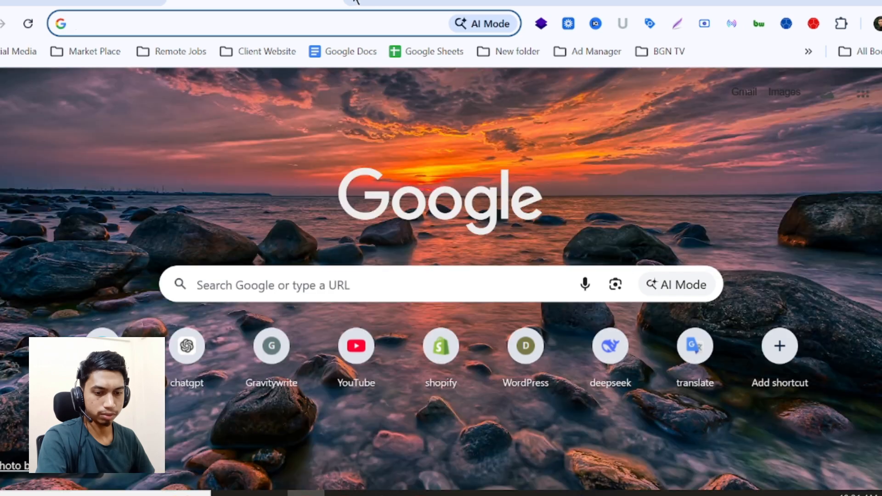
{"action": "left_click", "coordinate": [315, 281]}
{"action": "key", "text": "ctrl+v"}
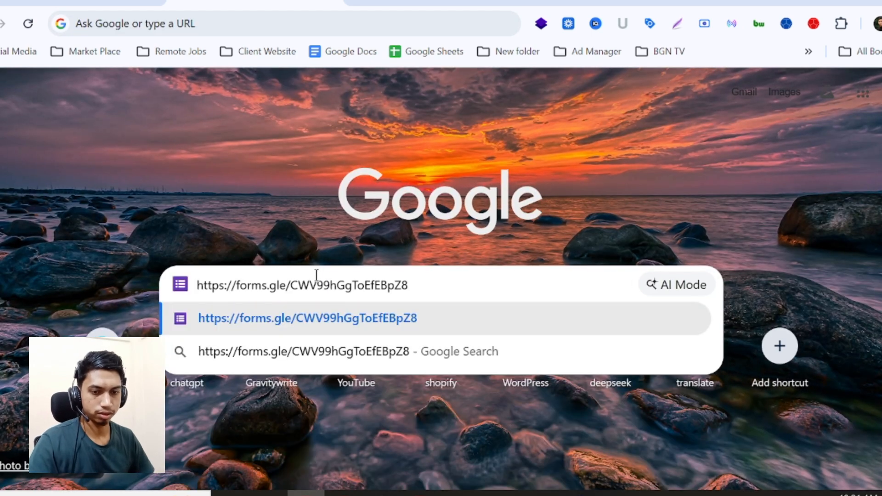
{"action": "key", "text": "Return"}
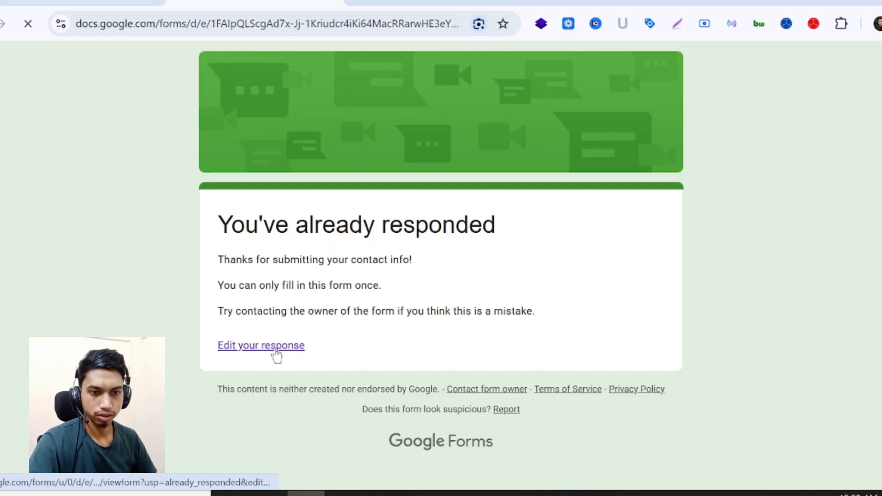
- Edit the response, replace the Name with 'Zapier test bd', and submit it
{"action": "left_click", "coordinate": [275, 347]}
{"action": "scroll", "coordinate": [280, 322], "scroll_direction": "down", "scroll_amount": 1}
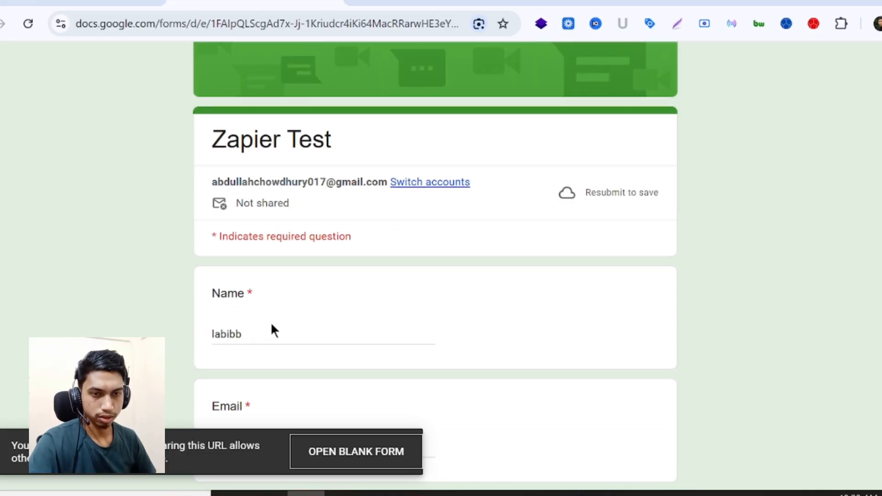
{"action": "left_click", "coordinate": [270, 328]}
{"action": "key", "text": "ctrl+a"}
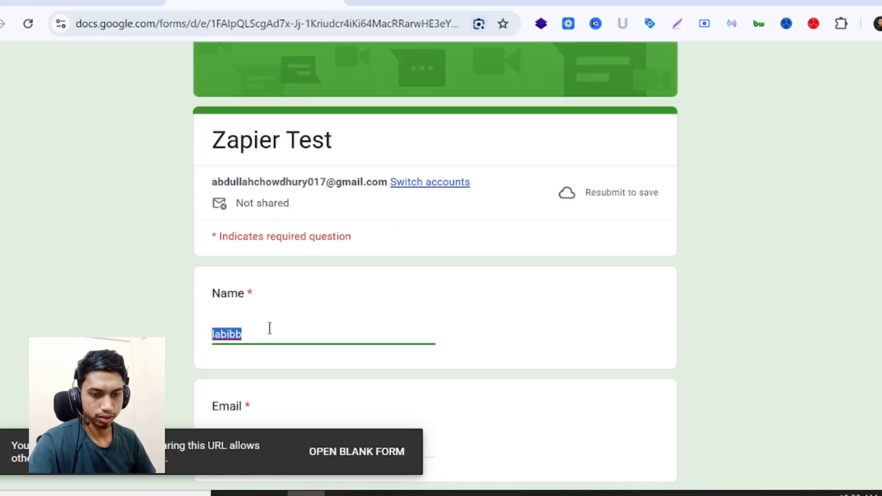
{"action": "type", "text": "Zapi"}
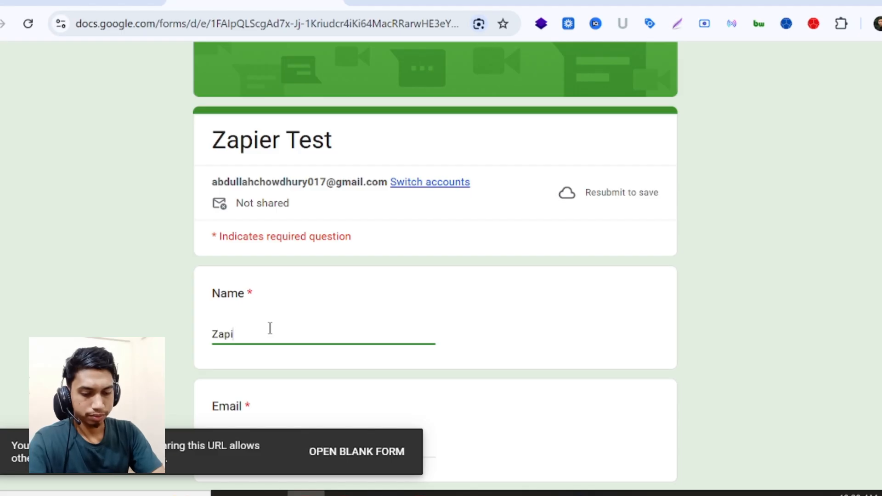
{"action": "type", "text": "er te"}
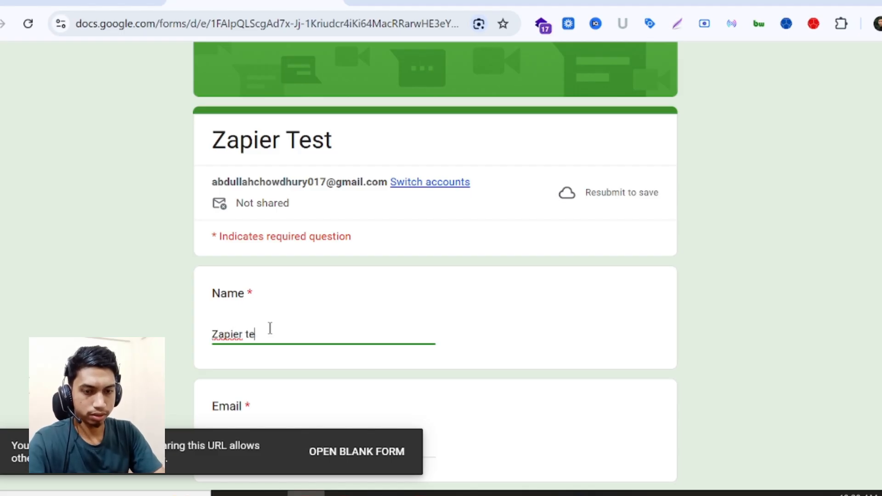
{"action": "type", "text": "st bd"}
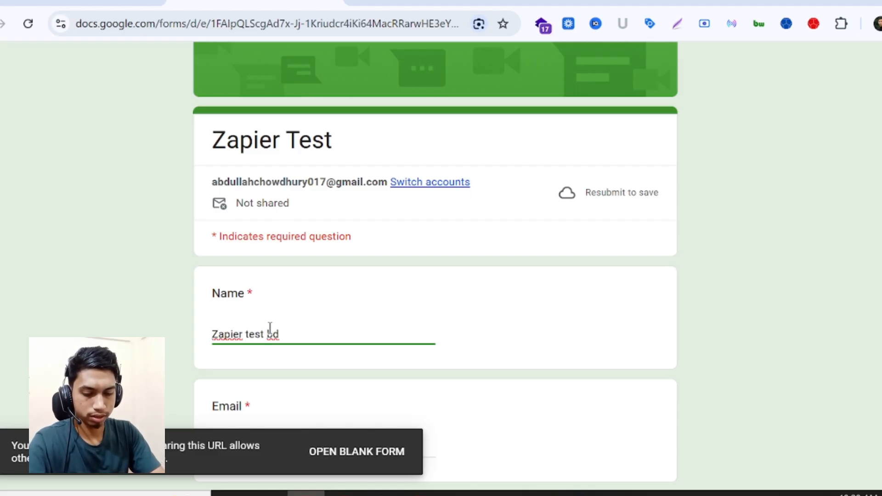
{"action": "scroll", "coordinate": [288, 324], "scroll_direction": "down", "scroll_amount": 6}
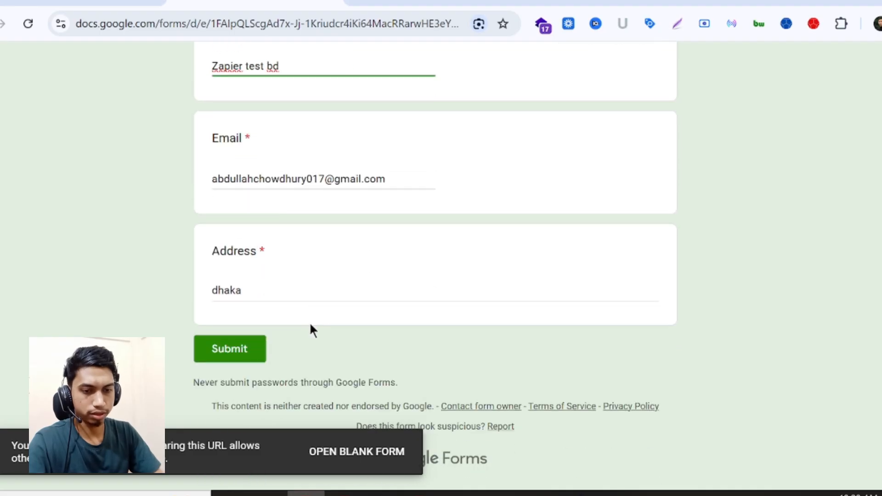
{"action": "left_click", "coordinate": [252, 351]}
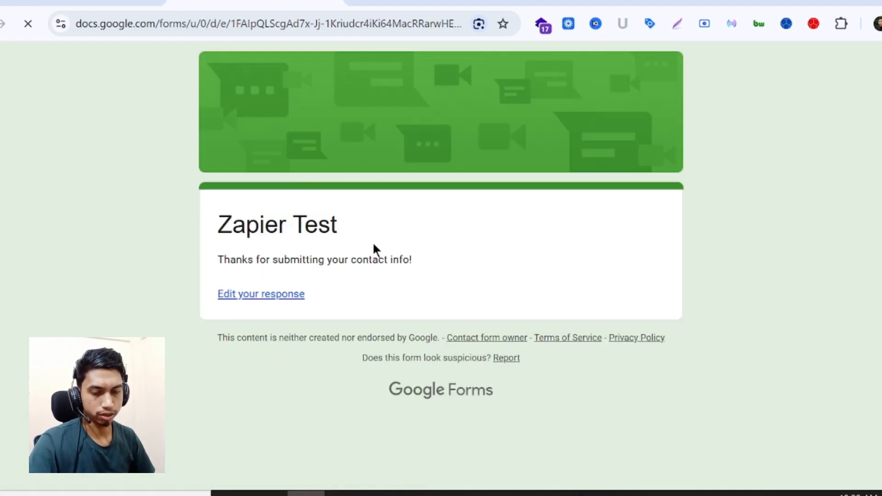
{"action": "left_click", "coordinate": [343, 492]}
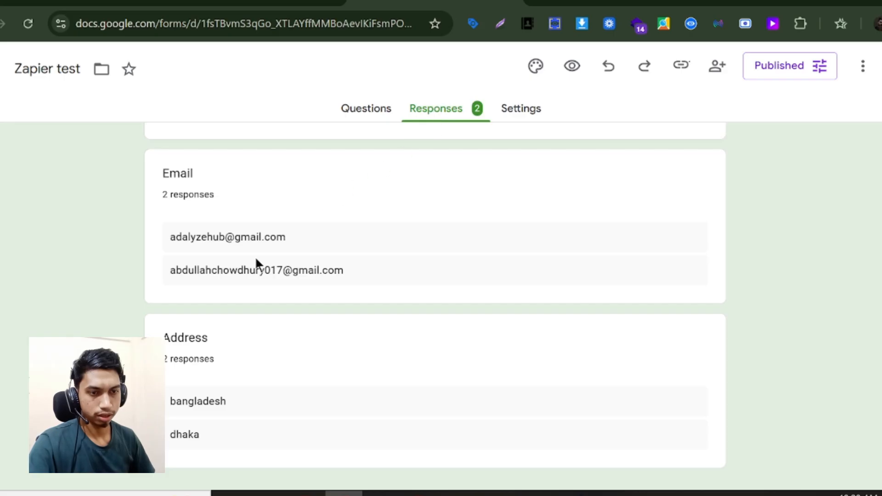
- Fill header cells A1:C1 (Name, Email, Address) in Zapier test 1 with red
{"action": "scroll", "coordinate": [252, 263], "scroll_direction": "up", "scroll_amount": 3}
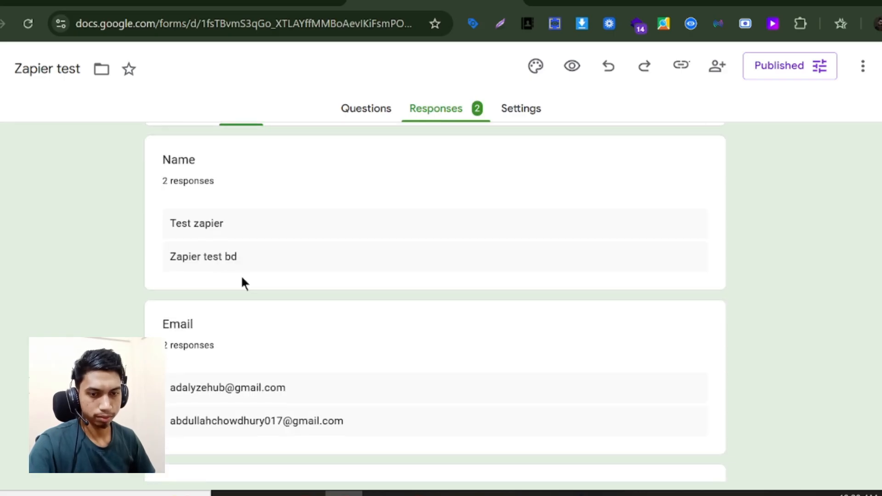
{"action": "scroll", "coordinate": [242, 282], "scroll_direction": "down", "scroll_amount": 3}
{"action": "scroll", "coordinate": [232, 266], "scroll_direction": "up", "scroll_amount": 2}
{"action": "scroll", "coordinate": [239, 340], "scroll_direction": "down", "scroll_amount": 2}
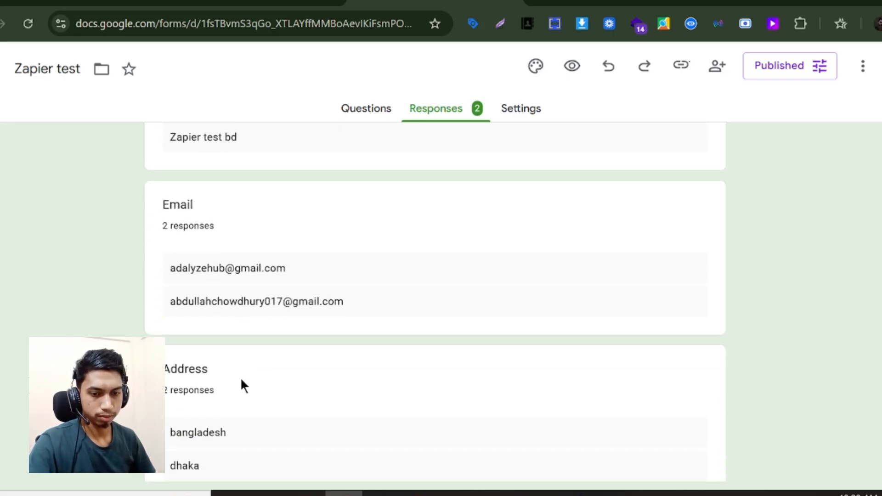
{"action": "scroll", "coordinate": [215, 404], "scroll_direction": "up", "scroll_amount": 2}
{"action": "left_click", "coordinate": [285, 13]}
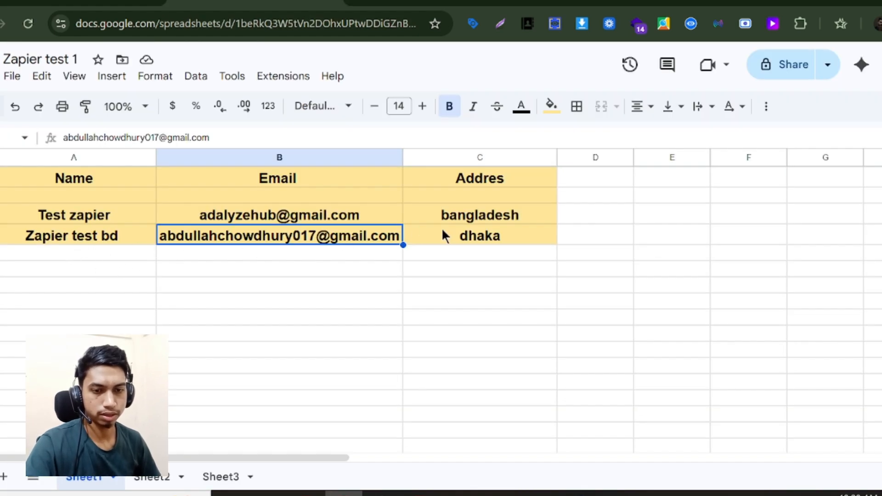
{"action": "left_click_drag", "start_coordinate": [551, 179], "coordinate": [83, 177]}
{"action": "left_click", "coordinate": [551, 106]}
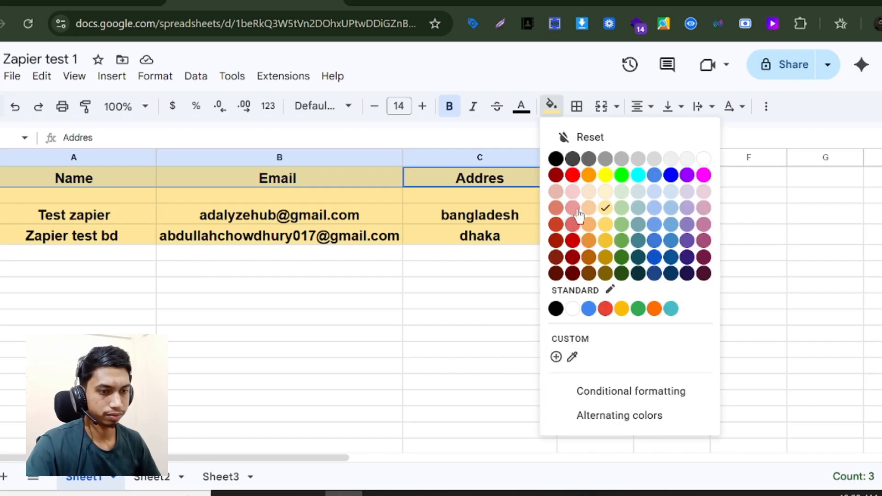
{"action": "left_click", "coordinate": [575, 180]}
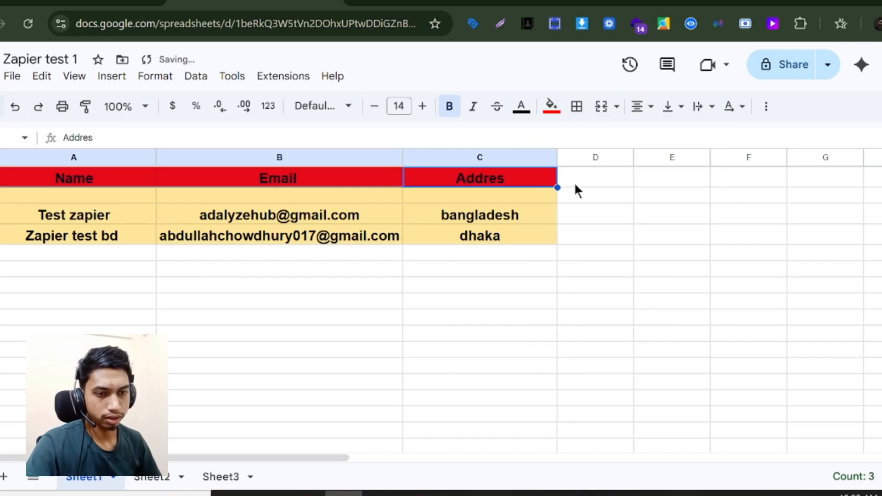
{"action": "left_click", "coordinate": [470, 301]}
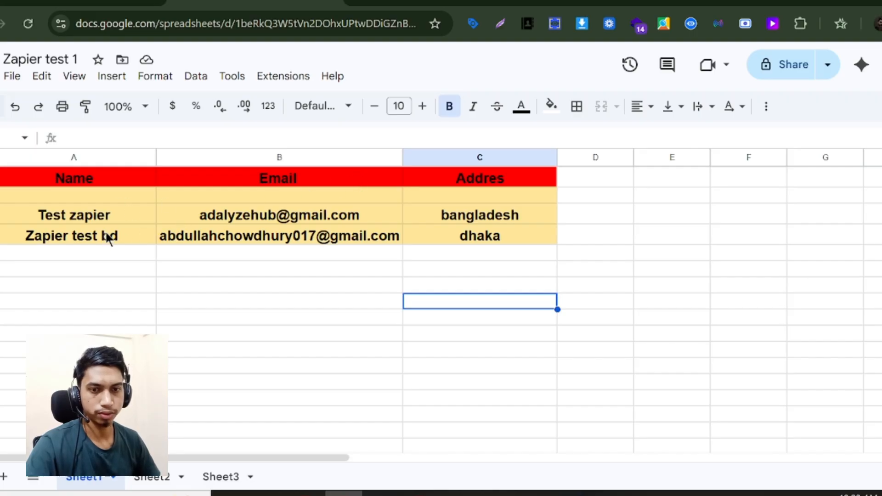
- Create a new Zap from Zapier's sidebar and open the Untitled Zap title options
{"action": "left_click", "coordinate": [89, 4]}
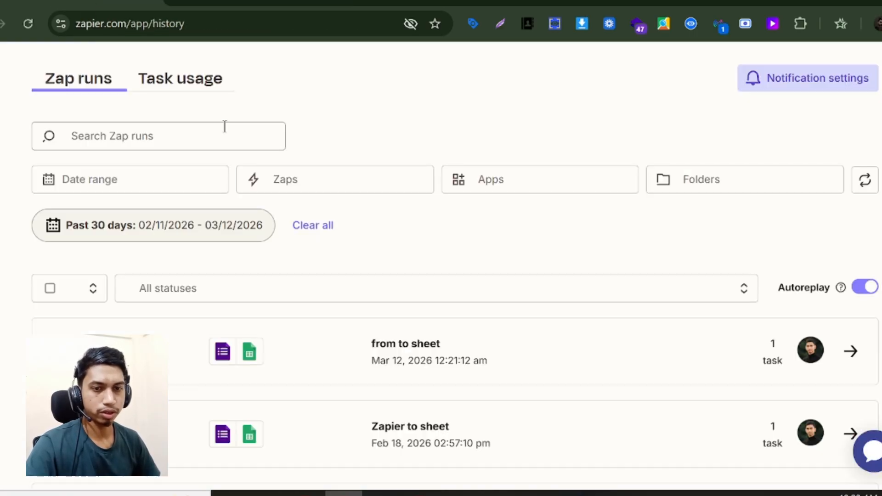
{"action": "left_click", "coordinate": [4, 68]}
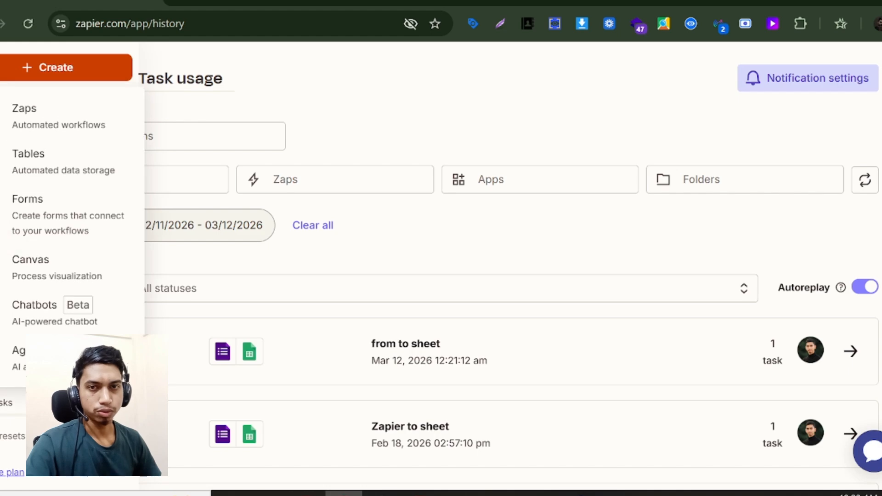
{"action": "left_click", "coordinate": [434, 1]}
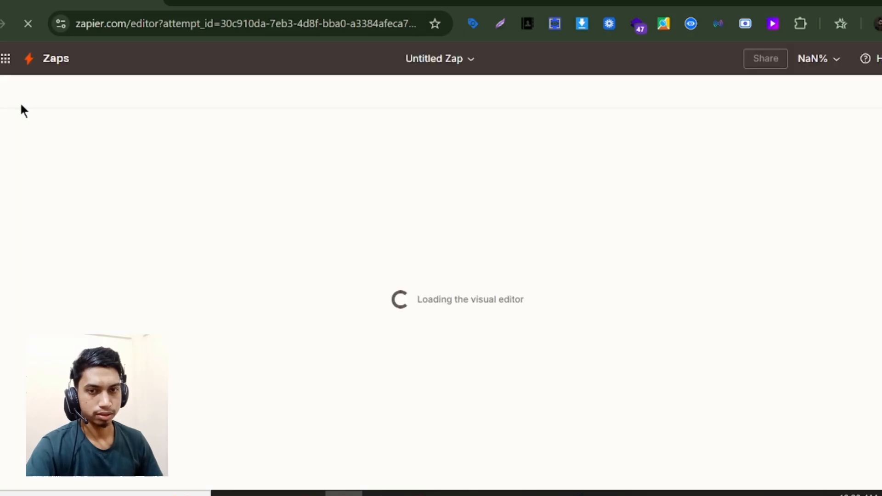
{"action": "left_click", "coordinate": [484, 58]}
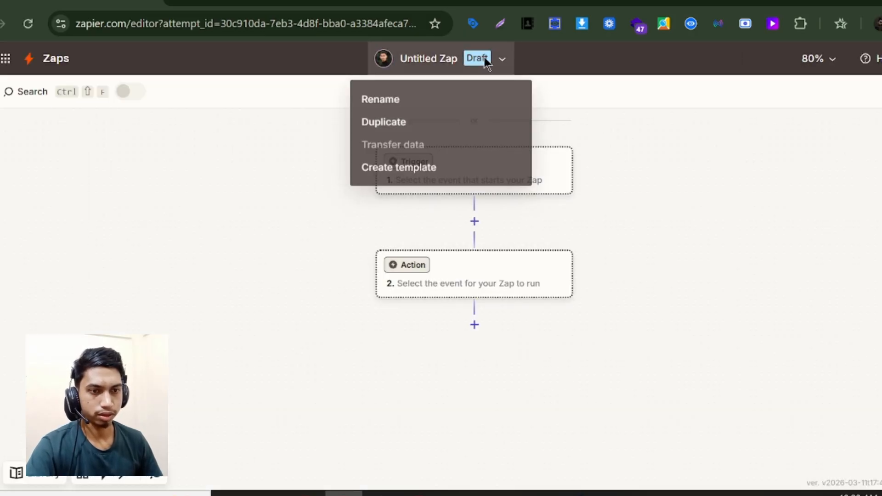
- Rename the Zap to 'from to email'
{"action": "left_click", "coordinate": [423, 102]}
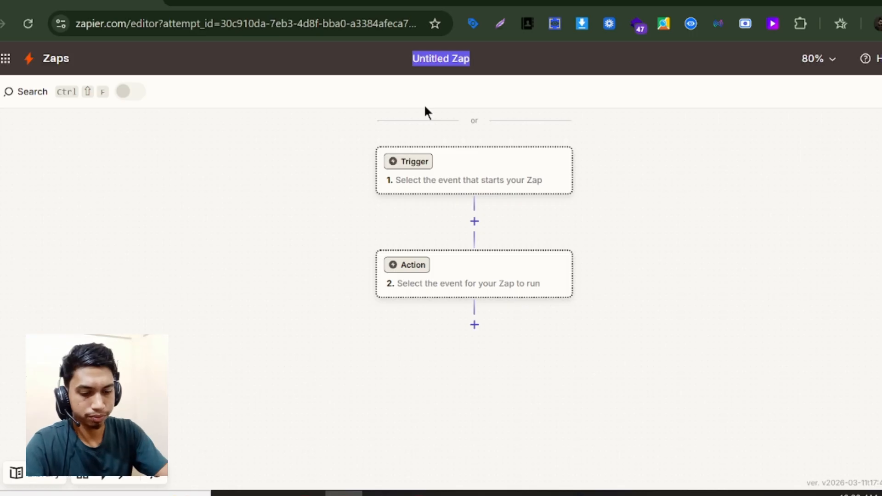
{"action": "type", "text": "from to "}
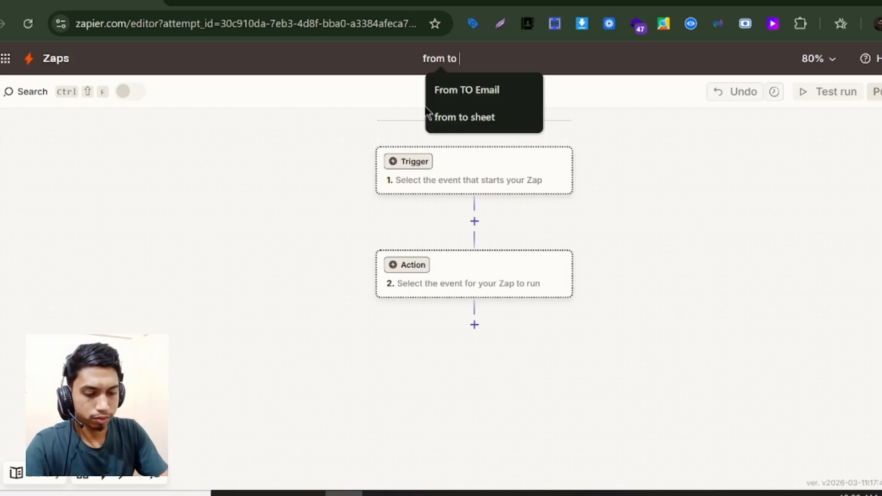
{"action": "type", "text": "emai"}
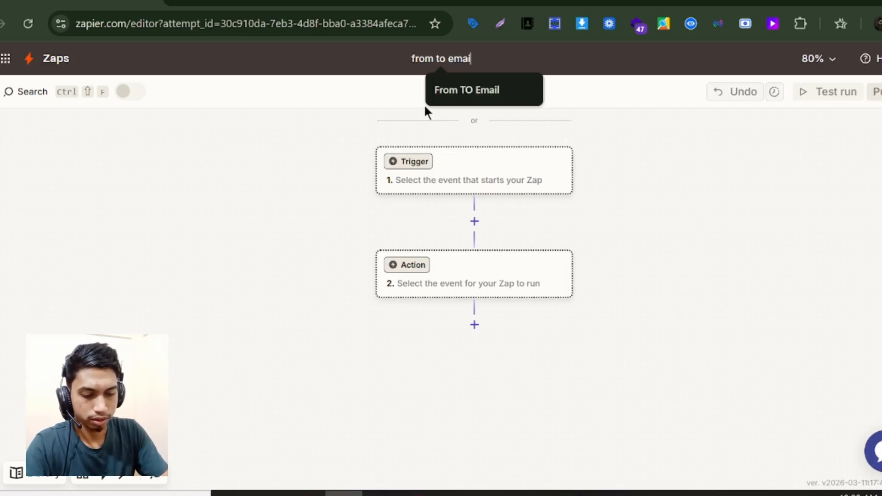
{"action": "type", "text": "l"}
{"action": "left_click", "coordinate": [445, 161]}
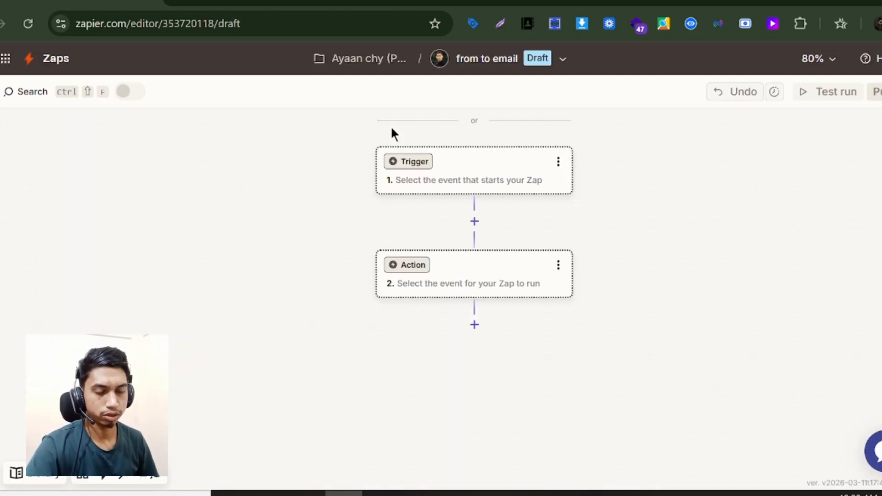
- Set the trigger to Google Forms New Form Response on the 'Zapier test' form
{"action": "left_click", "coordinate": [503, 188]}
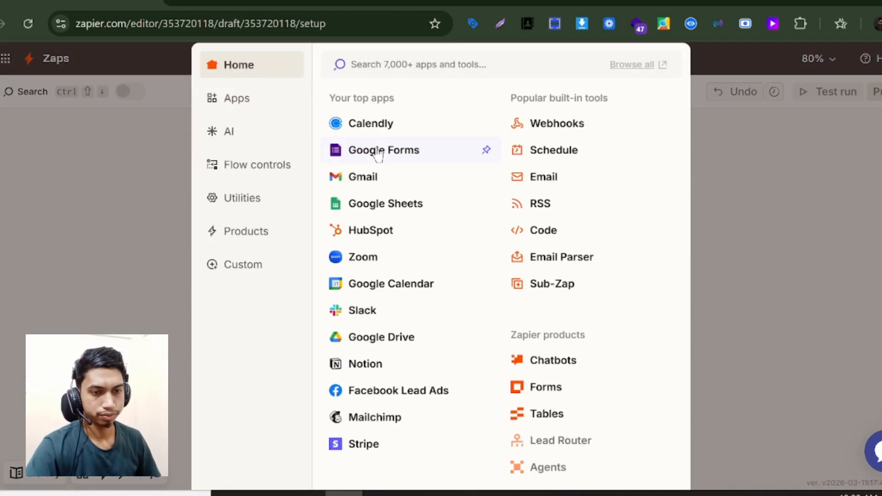
{"action": "left_click", "coordinate": [377, 153]}
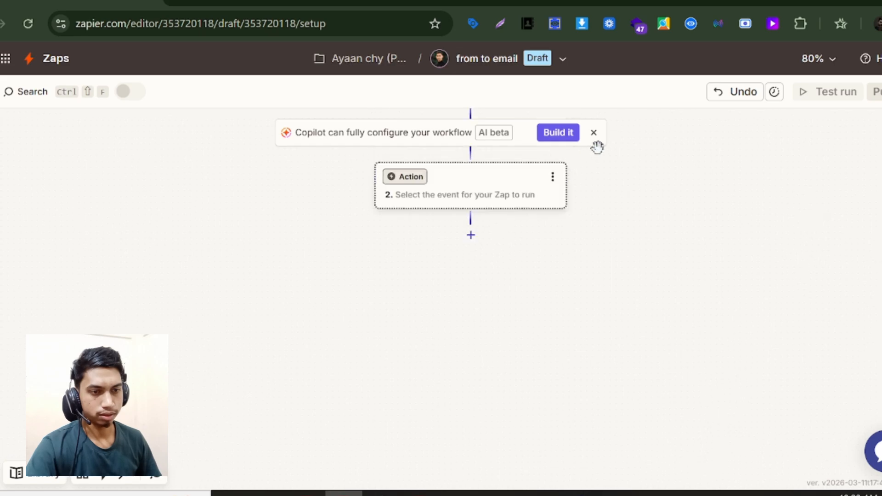
{"action": "left_click", "coordinate": [678, 296]}
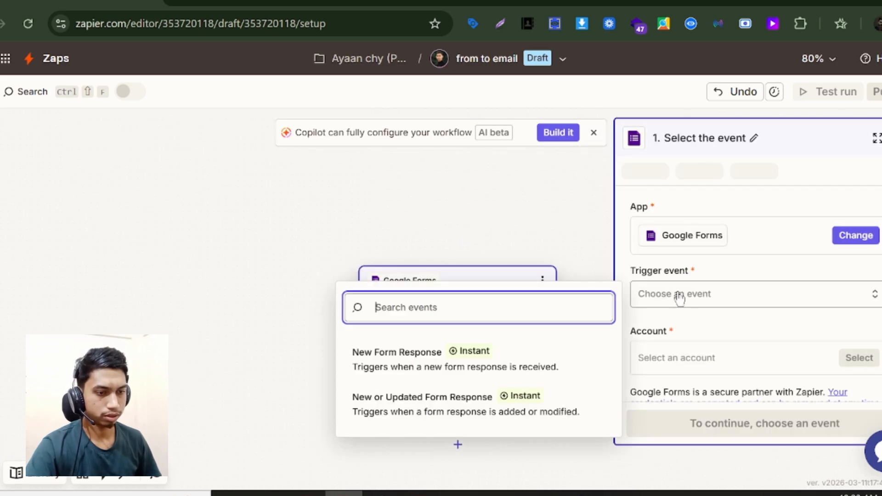
{"action": "left_click", "coordinate": [402, 353]}
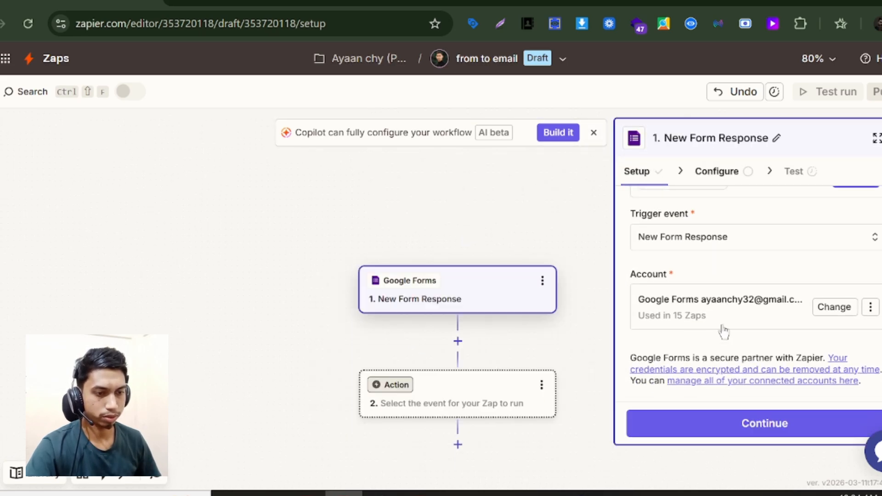
{"action": "left_click", "coordinate": [726, 419]}
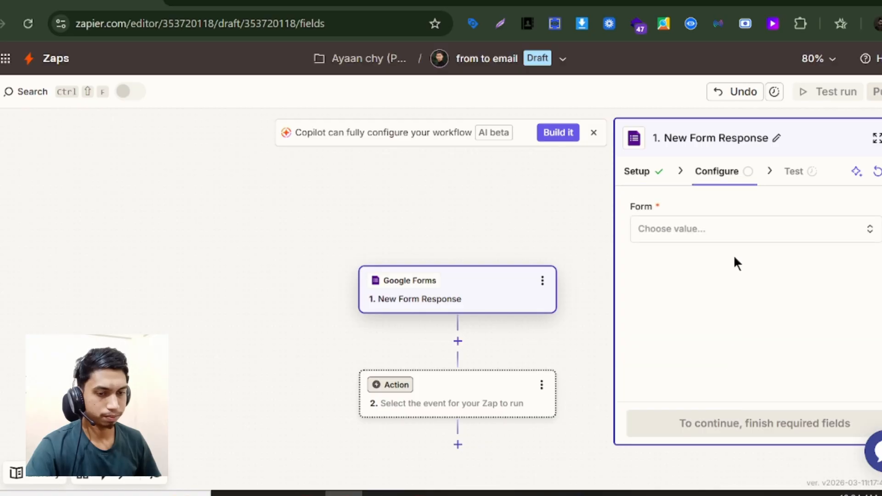
{"action": "left_click", "coordinate": [732, 231]}
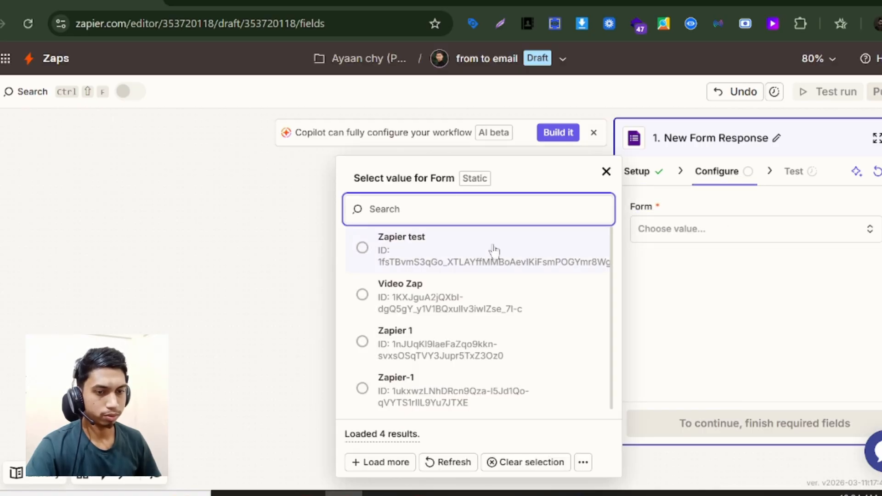
{"action": "left_click", "coordinate": [481, 252]}
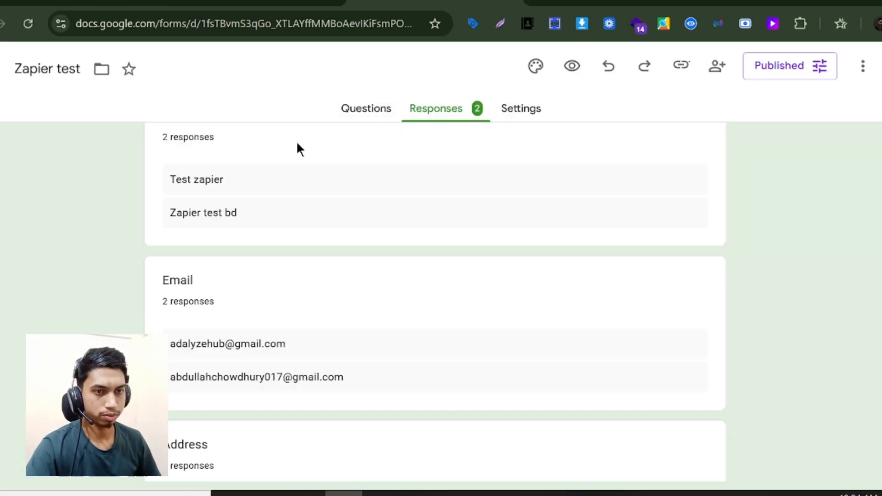
- Scroll through the Zapier test form's questions, then go back to the Zapier editor
{"action": "scroll", "coordinate": [283, 212], "scroll_direction": "up", "scroll_amount": 3}
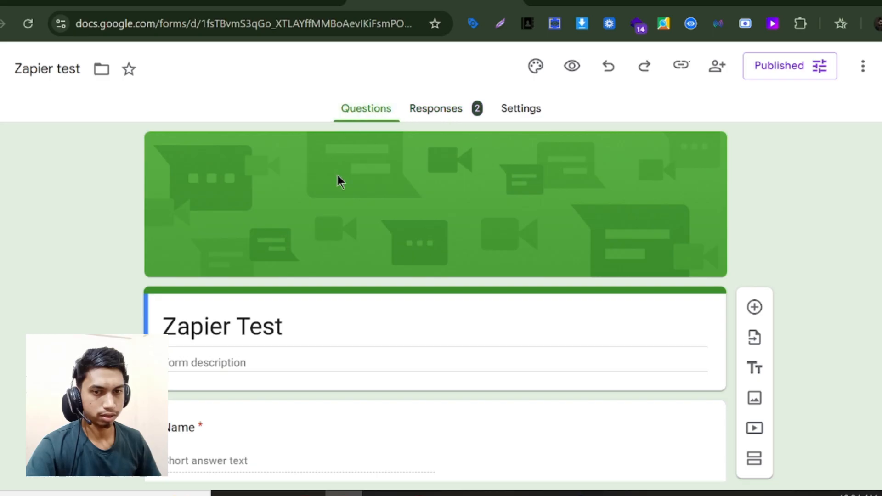
{"action": "scroll", "coordinate": [322, 276], "scroll_direction": "down", "scroll_amount": 6}
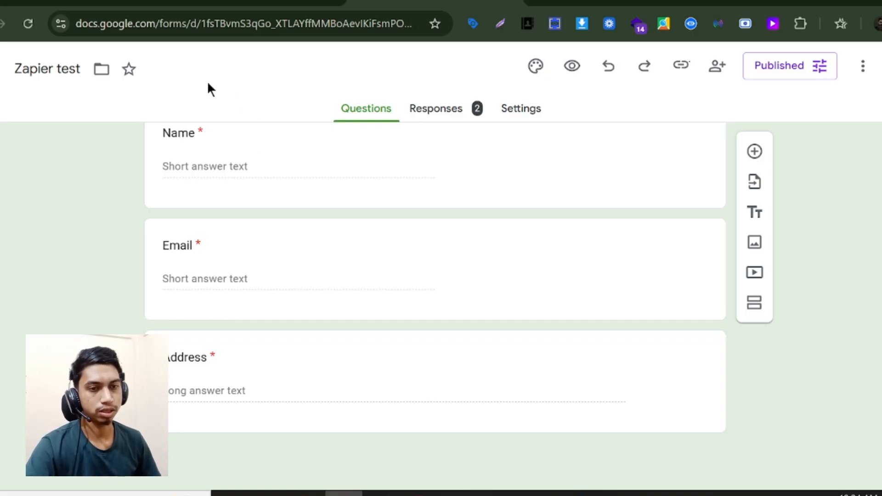
{"action": "left_click", "coordinate": [89, 4]}
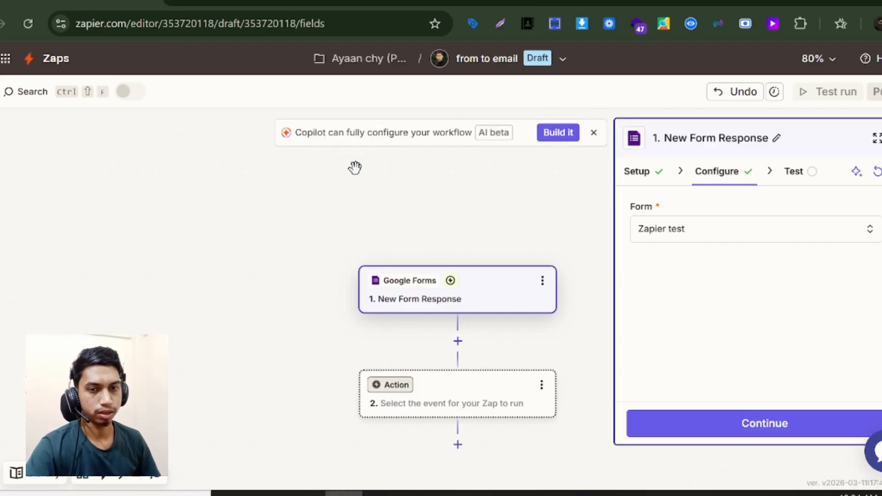
- Test the Google Forms trigger and continue with the selected sample response
{"action": "left_click", "coordinate": [716, 419]}
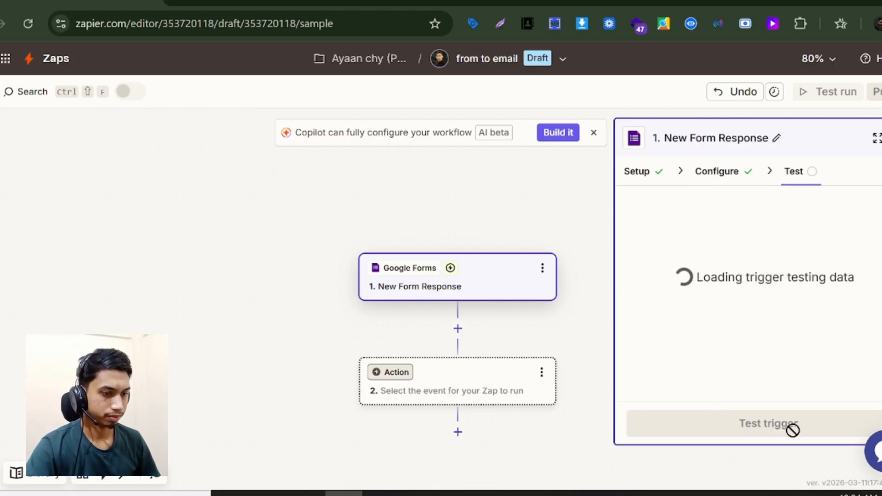
{"action": "left_click", "coordinate": [792, 430]}
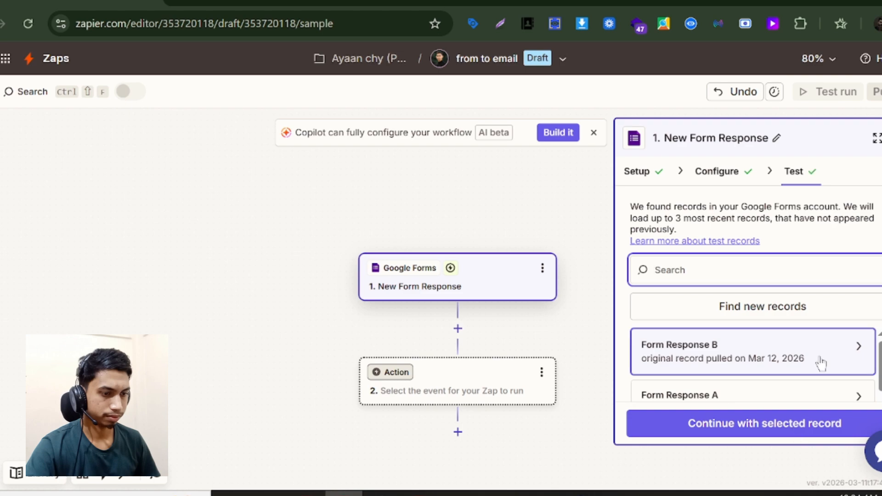
{"action": "scroll", "coordinate": [819, 360], "scroll_direction": "down", "scroll_amount": 1}
{"action": "left_click", "coordinate": [753, 420]}
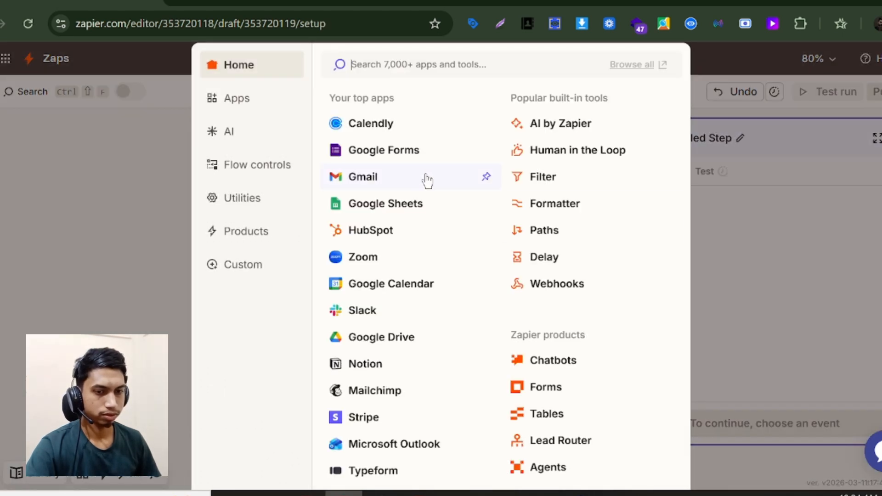
- Add a Gmail action with the Send Email event and continue to its fields
{"action": "left_click", "coordinate": [388, 179]}
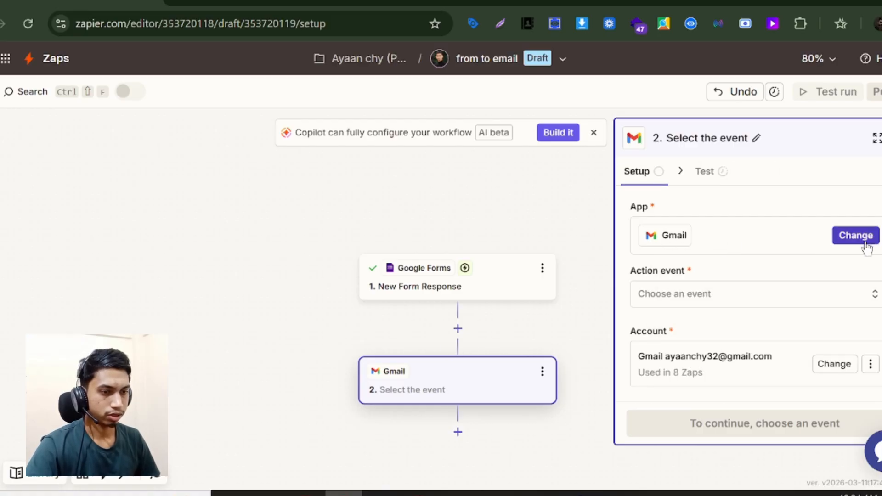
{"action": "left_click", "coordinate": [749, 299]}
{"action": "scroll", "coordinate": [486, 373], "scroll_direction": "down", "scroll_amount": 4}
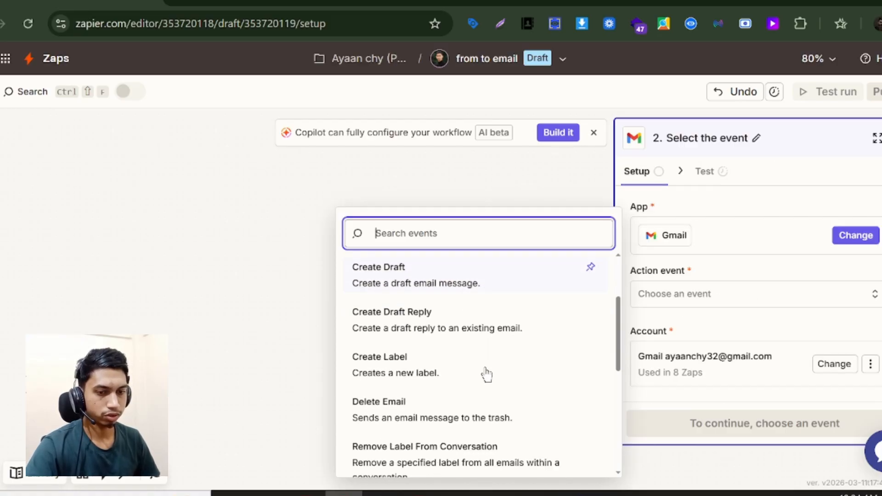
{"action": "scroll", "coordinate": [422, 407], "scroll_direction": "down", "scroll_amount": 4}
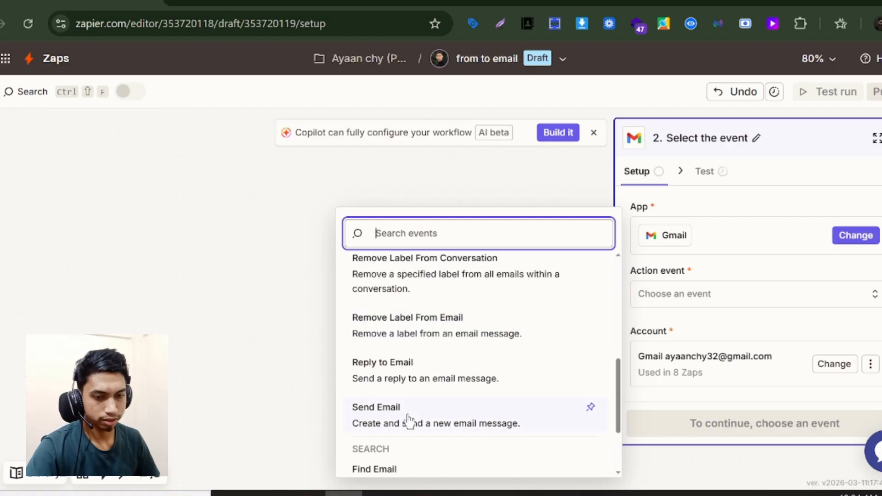
{"action": "left_click", "coordinate": [407, 413]}
{"action": "scroll", "coordinate": [748, 306], "scroll_direction": "down", "scroll_amount": 2}
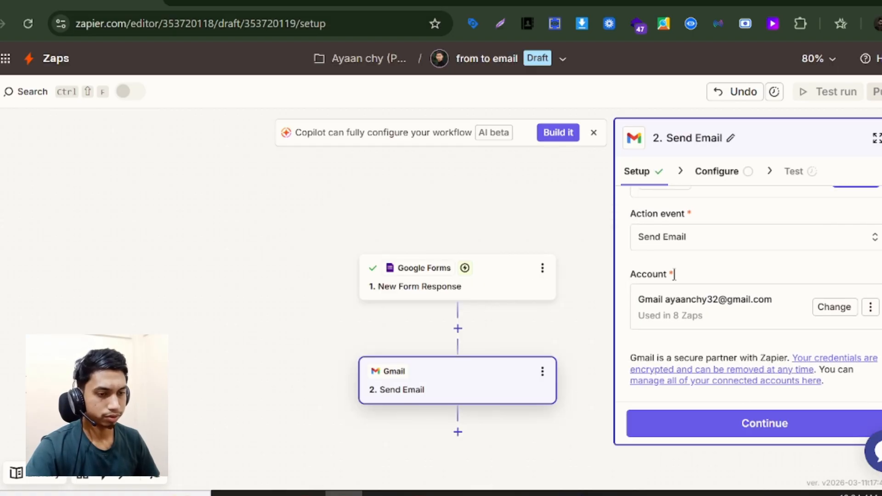
{"action": "left_click", "coordinate": [717, 419]}
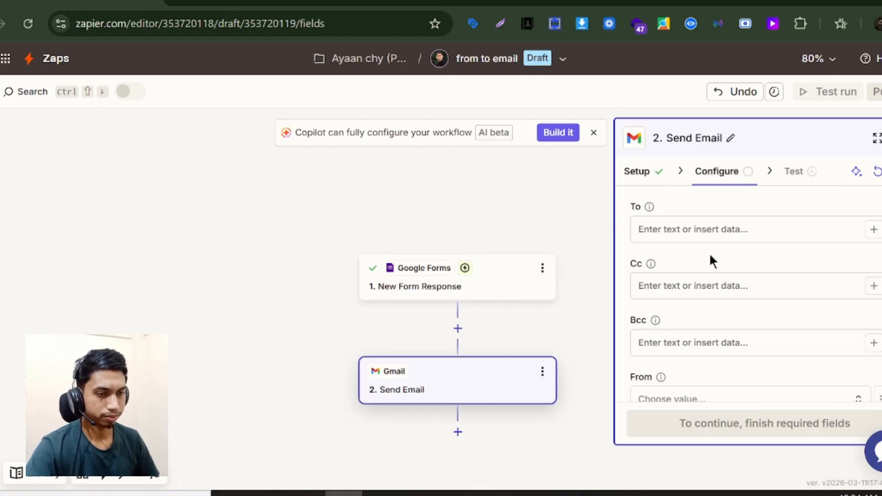
- Map the form's Email answer to the To field and Respondent Email to Cc
{"action": "left_click", "coordinate": [700, 236]}
{"action": "left_click", "coordinate": [874, 229]}
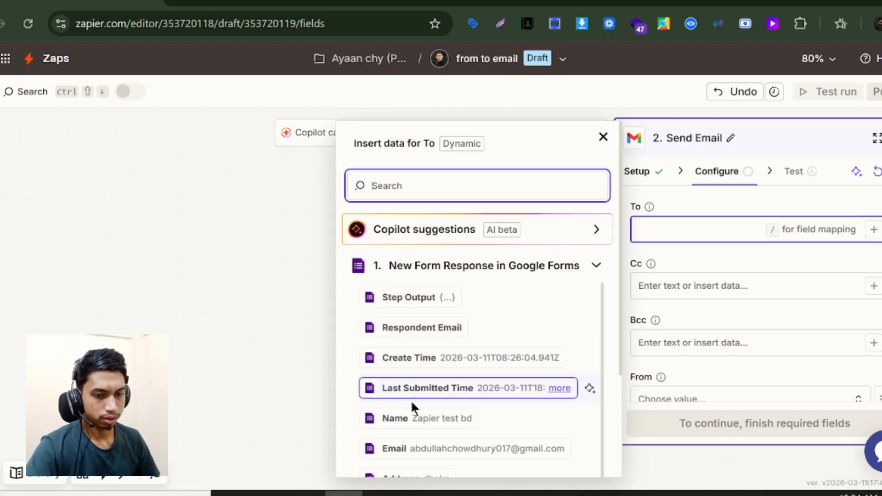
{"action": "left_click", "coordinate": [413, 455]}
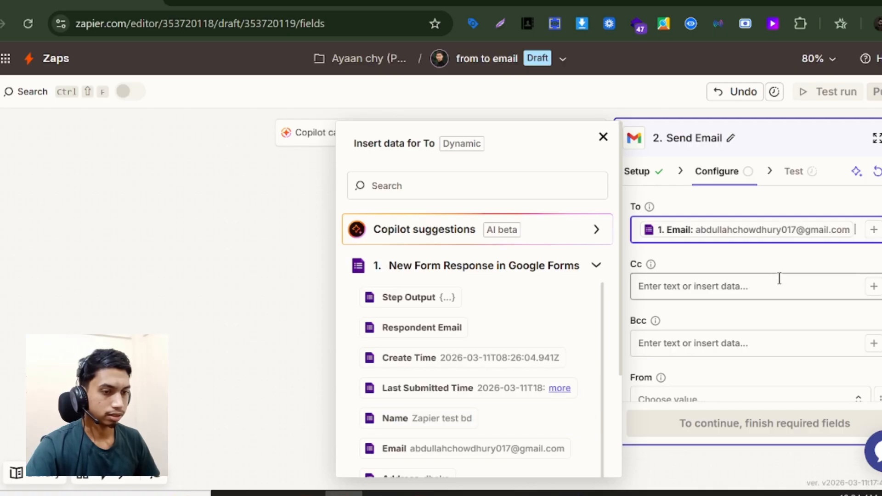
{"action": "left_click", "coordinate": [763, 275]}
{"action": "left_click", "coordinate": [779, 329]}
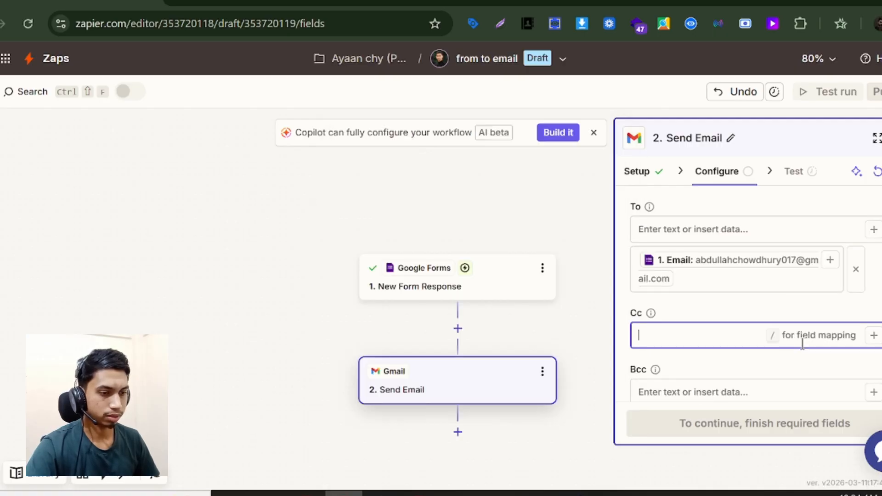
{"action": "left_click", "coordinate": [874, 337]}
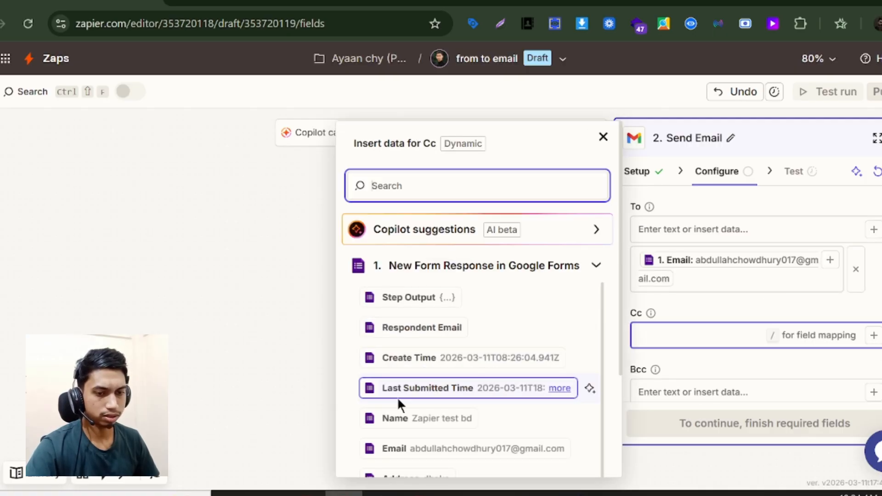
{"action": "left_click", "coordinate": [408, 338]}
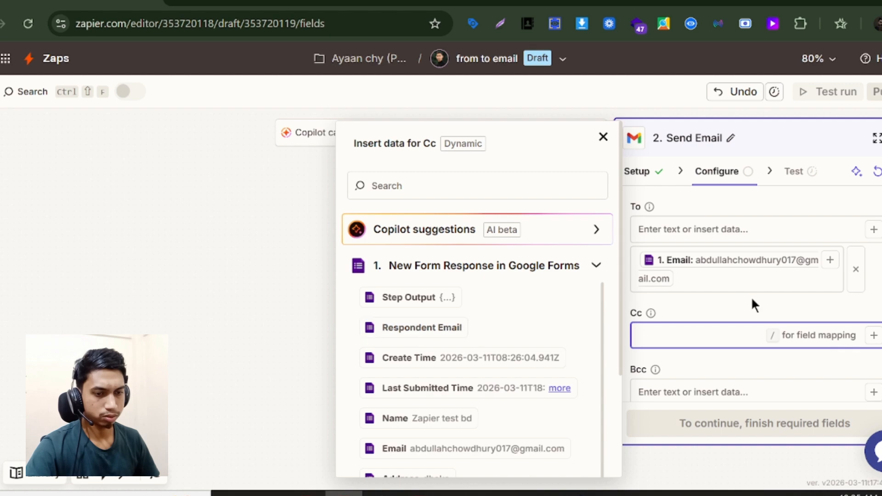
{"action": "left_click", "coordinate": [435, 335]}
{"action": "left_click", "coordinate": [820, 360]}
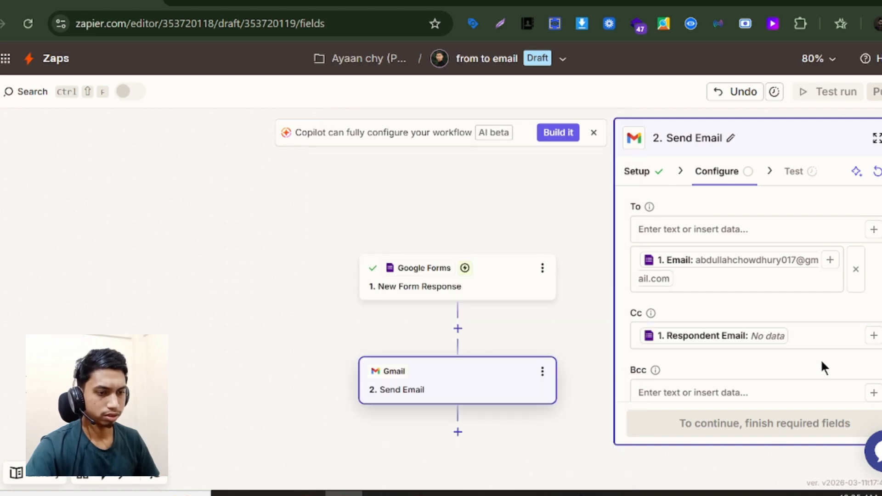
- Set the connected Gmail account as the email's sender
{"action": "scroll", "coordinate": [664, 307], "scroll_direction": "down", "scroll_amount": 2}
{"action": "scroll", "coordinate": [688, 321], "scroll_direction": "down", "scroll_amount": 2}
{"action": "left_click", "coordinate": [665, 305]}
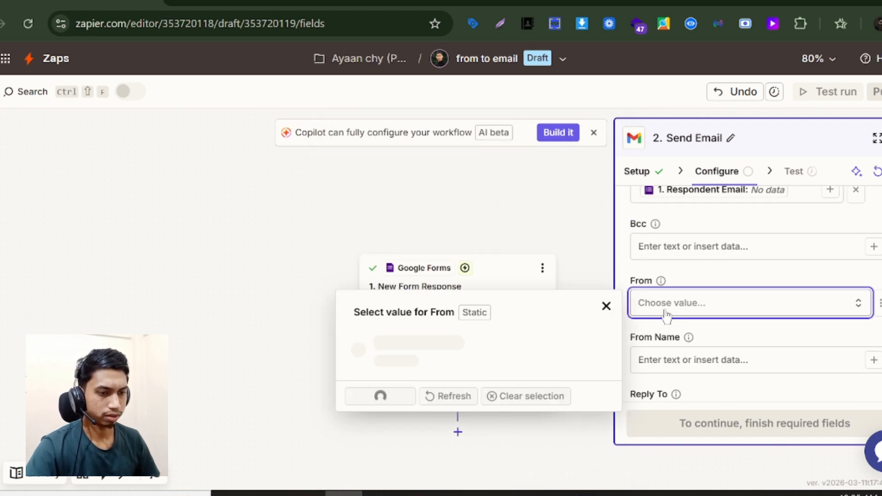
{"action": "left_click", "coordinate": [464, 357]}
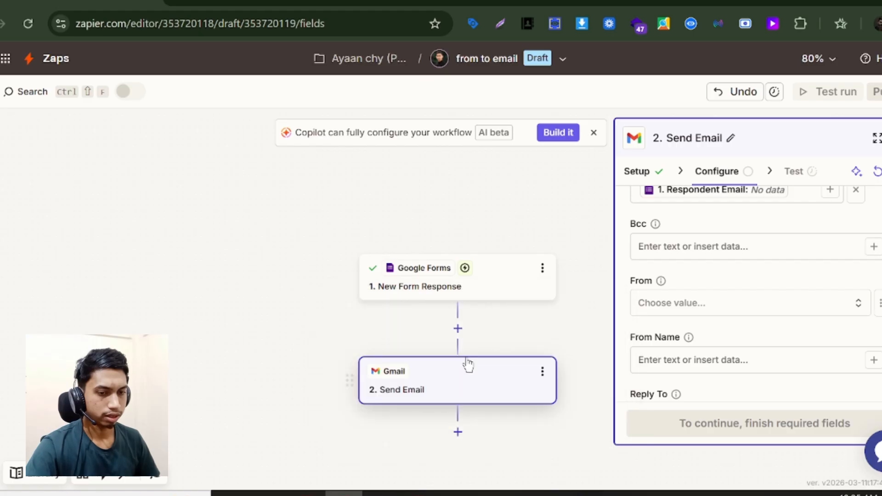
{"action": "scroll", "coordinate": [794, 332], "scroll_direction": "down", "scroll_amount": 2}
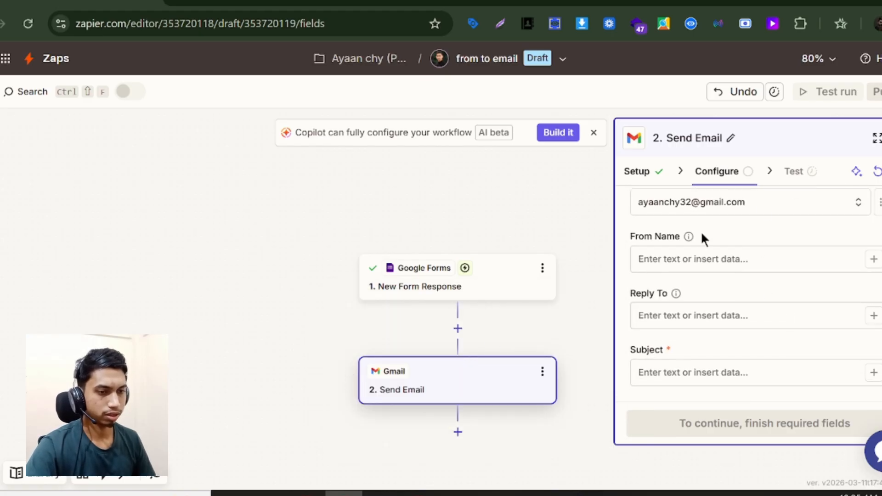
{"action": "scroll", "coordinate": [721, 324], "scroll_direction": "down", "scroll_amount": 2}
{"action": "left_click", "coordinate": [725, 286]}
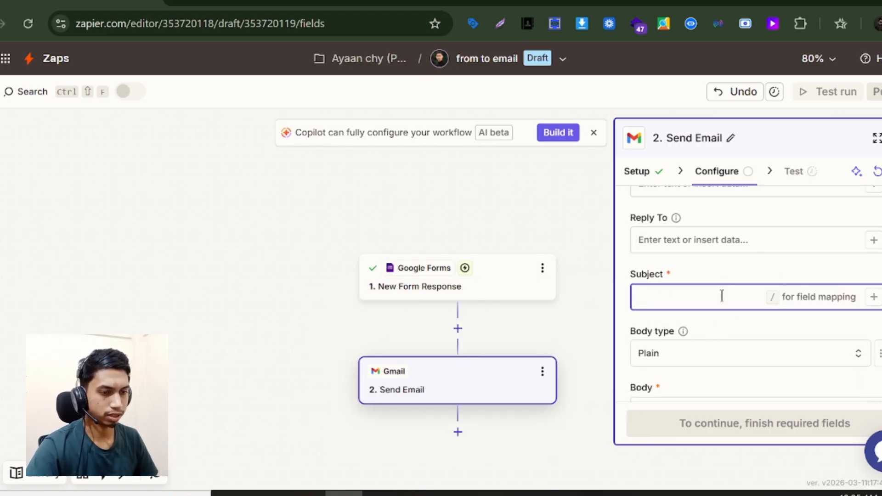
- Set the subject to 'Zapier Test Google from to email' and begin the body with 'Hlw'
{"action": "type", "text": "Zapier Test Googlefrom to email"}
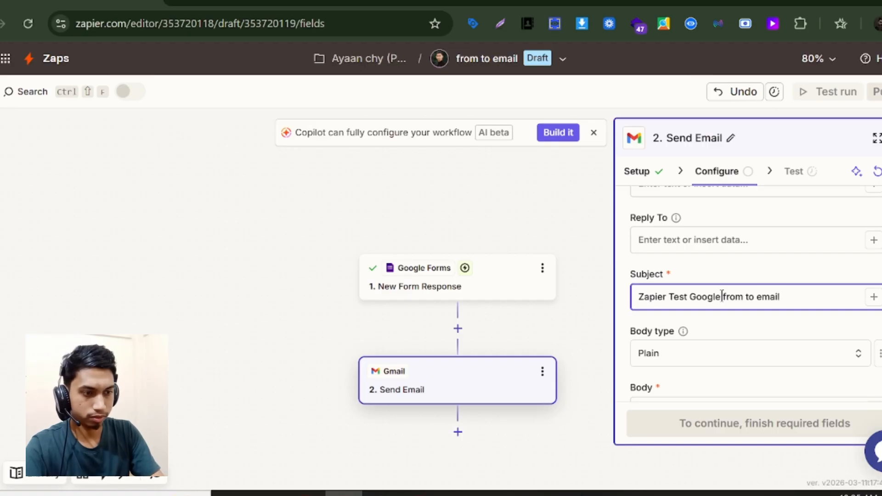
{"action": "scroll", "coordinate": [722, 296], "scroll_direction": "down", "scroll_amount": 2}
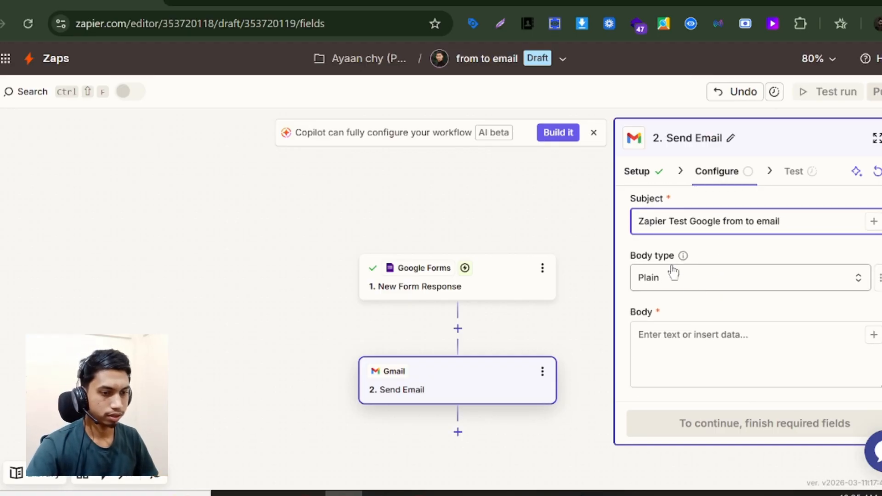
{"action": "left_click", "coordinate": [671, 331]}
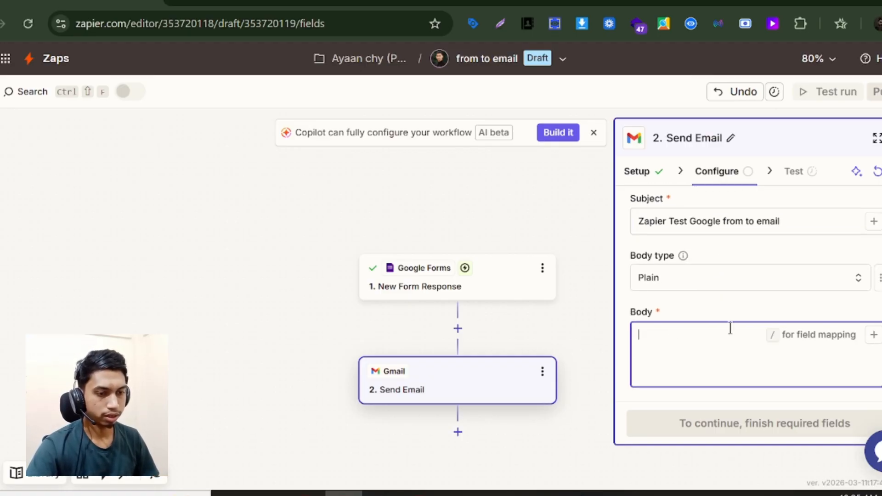
{"action": "type", "text": "HI"}
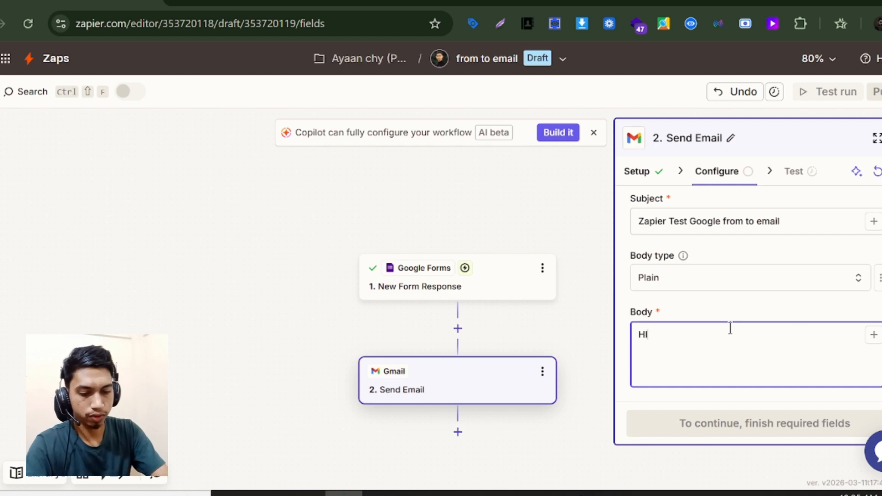
{"action": "type", "text": "w"}
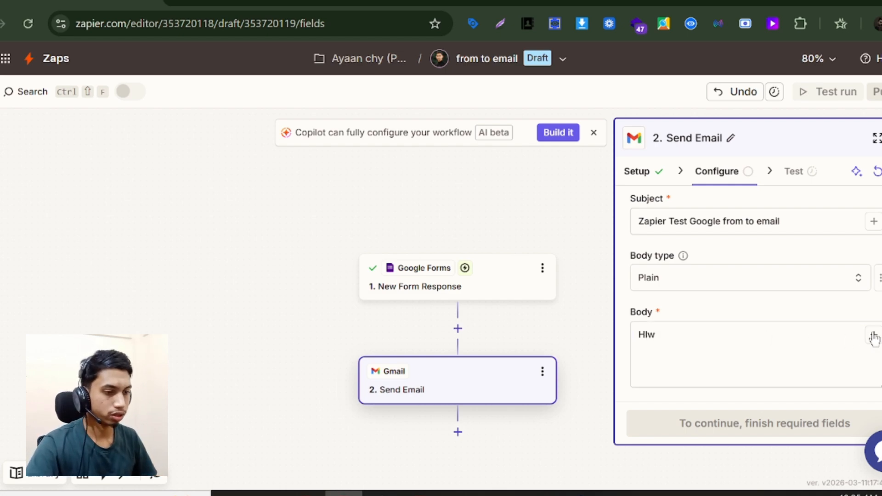
- Insert the respondent's Name after the greeting, then add a new line 'Thanks for going'
{"action": "left_click", "coordinate": [874, 335]}
{"action": "left_click", "coordinate": [421, 419]}
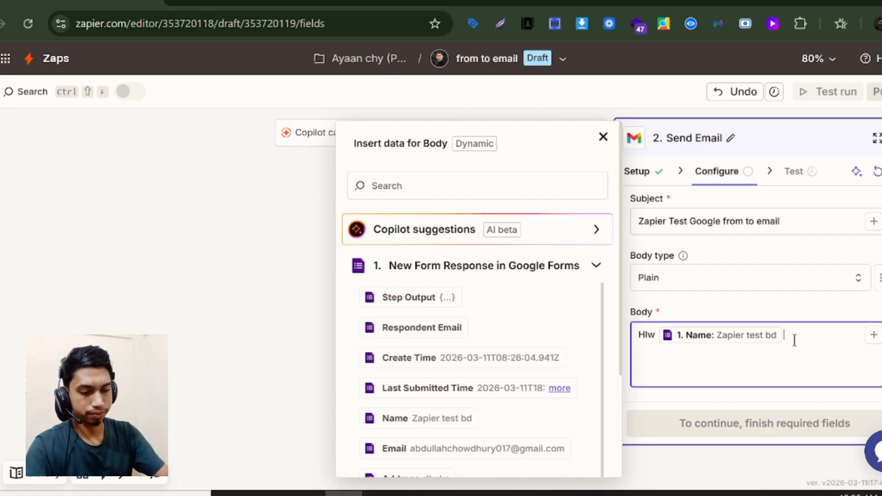
{"action": "key", "text": "Return"}
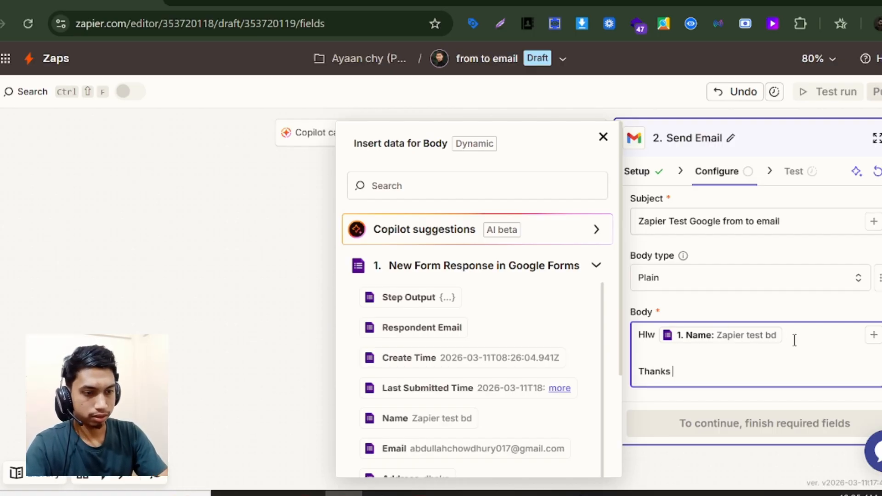
{"action": "type", "text": "Thanks for "}
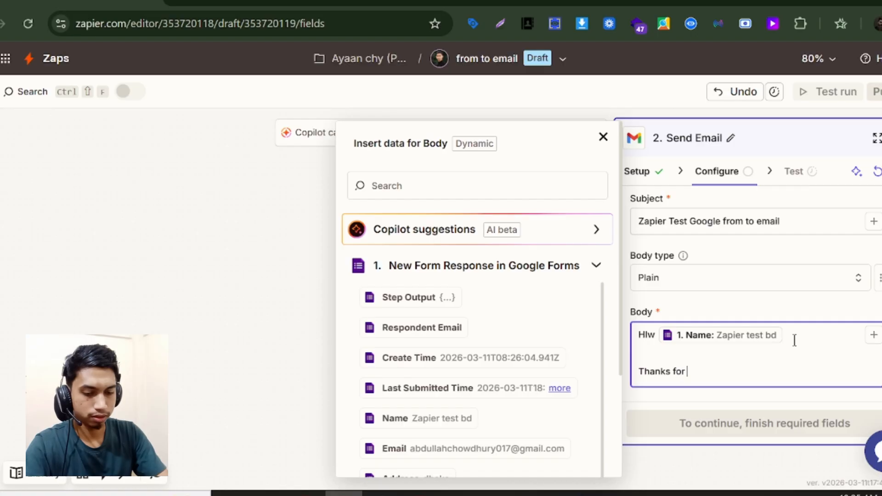
{"action": "type", "text": "going"}
{"action": "scroll", "coordinate": [729, 367], "scroll_direction": "down", "scroll_amount": 3}
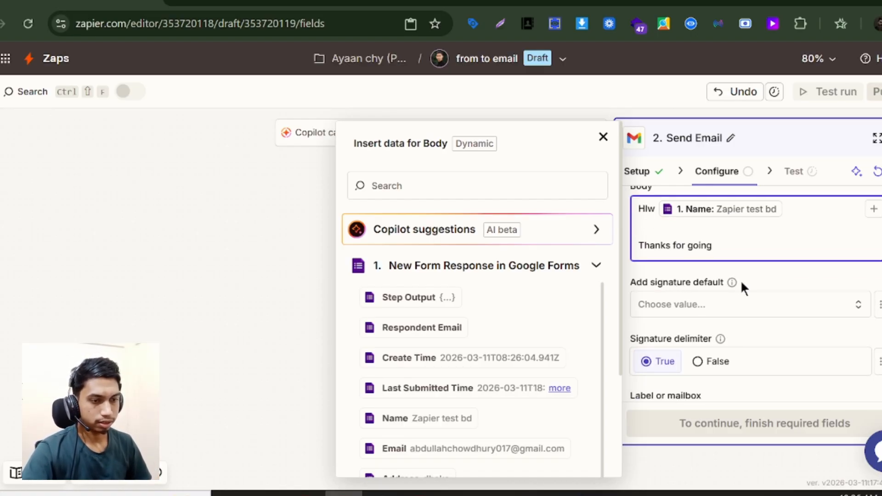
{"action": "scroll", "coordinate": [689, 304], "scroll_direction": "down", "scroll_amount": 2}
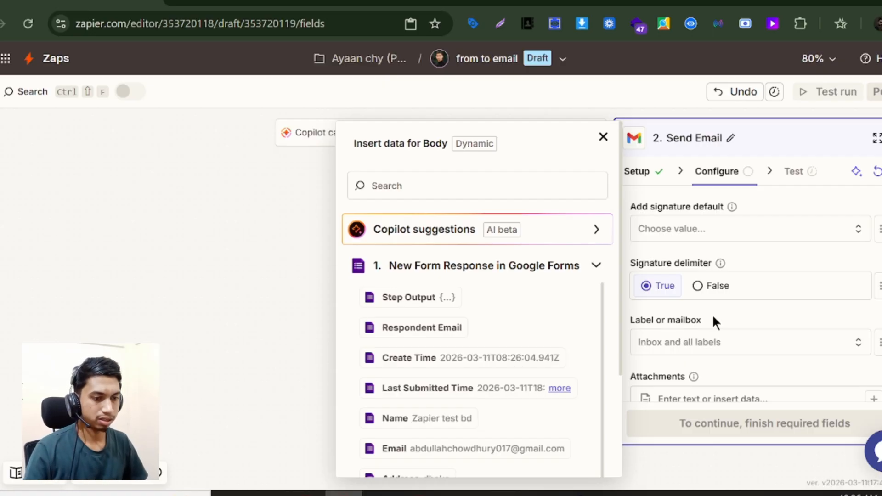
{"action": "scroll", "coordinate": [712, 317], "scroll_direction": "down", "scroll_amount": 3}
{"action": "scroll", "coordinate": [711, 271], "scroll_direction": "up", "scroll_amount": 3}
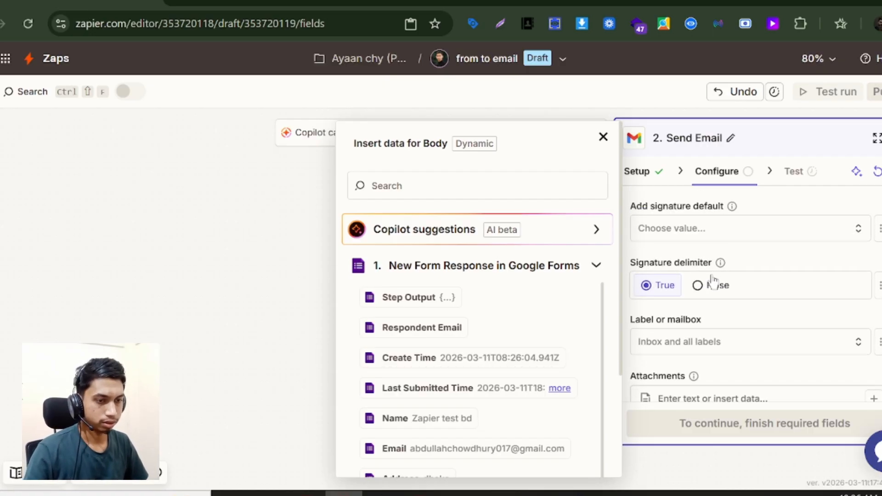
{"action": "left_click", "coordinate": [722, 240]}
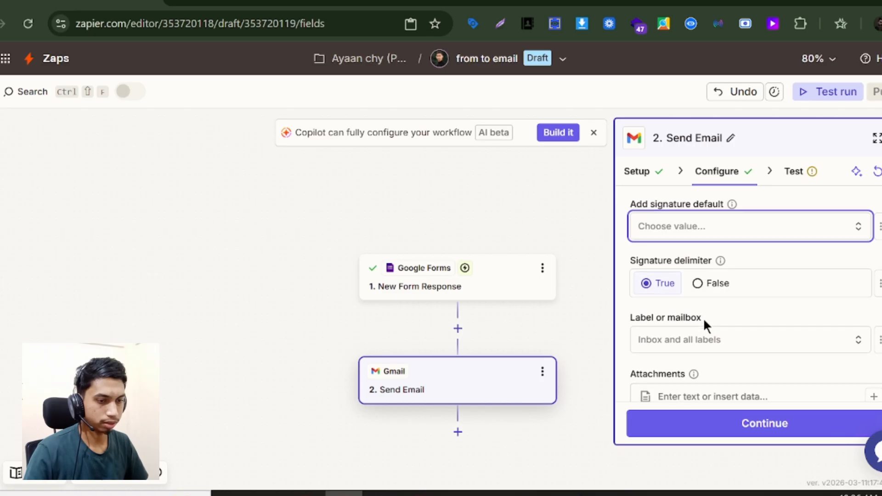
{"action": "scroll", "coordinate": [689, 316], "scroll_direction": "down", "scroll_amount": 2}
{"action": "scroll", "coordinate": [698, 326], "scroll_direction": "down", "scroll_amount": 1}
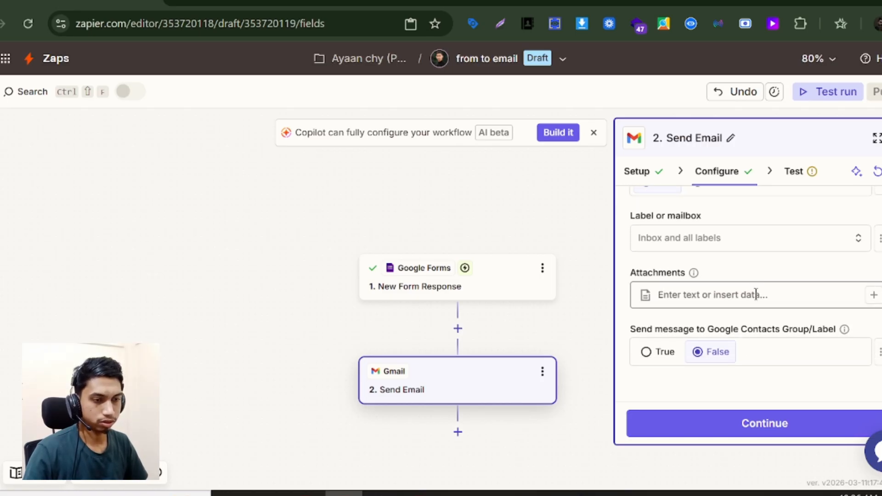
- Test the Send Email step, publish the 'from to email' Zap, and return to the form
{"action": "left_click", "coordinate": [762, 433]}
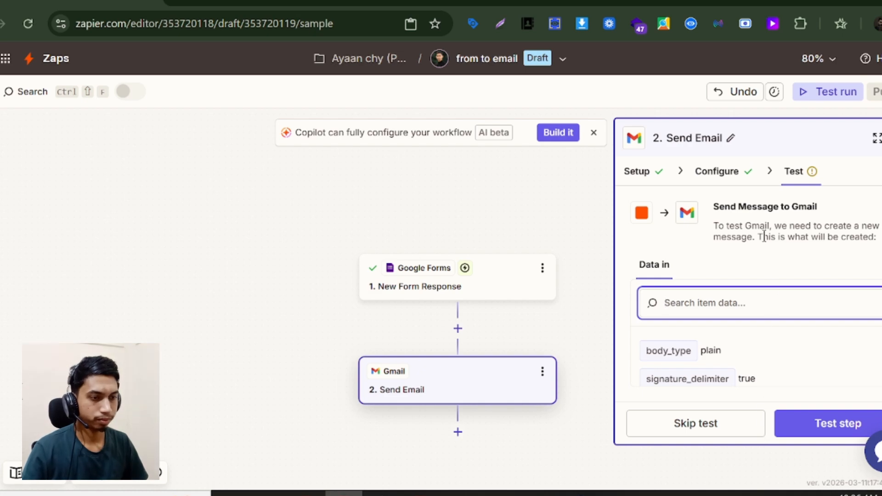
{"action": "left_click", "coordinate": [801, 411]}
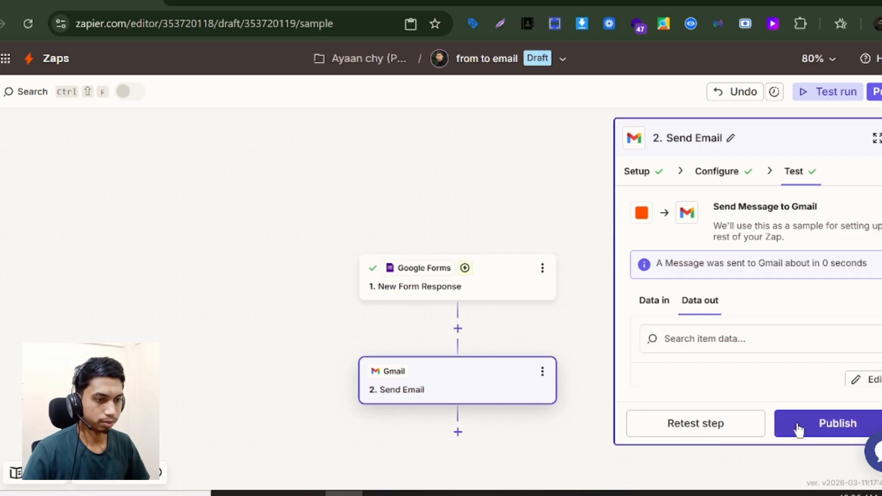
{"action": "left_click", "coordinate": [799, 411]}
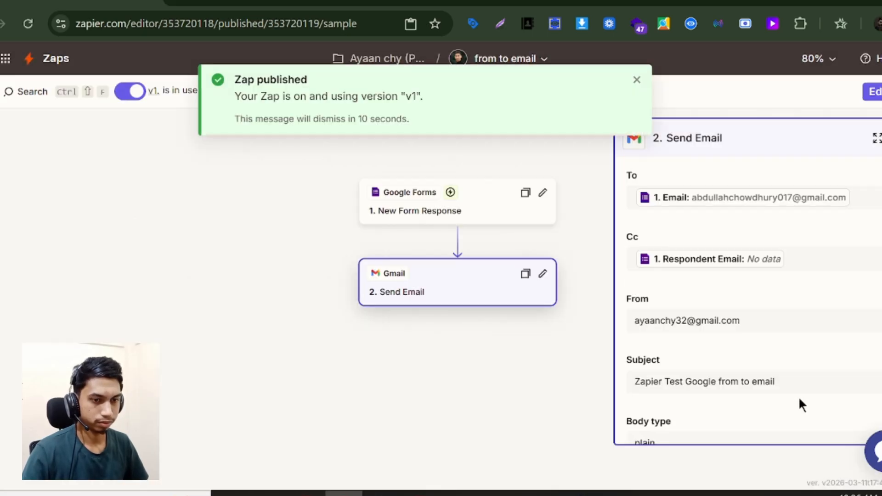
{"action": "left_click", "coordinate": [419, 3]}
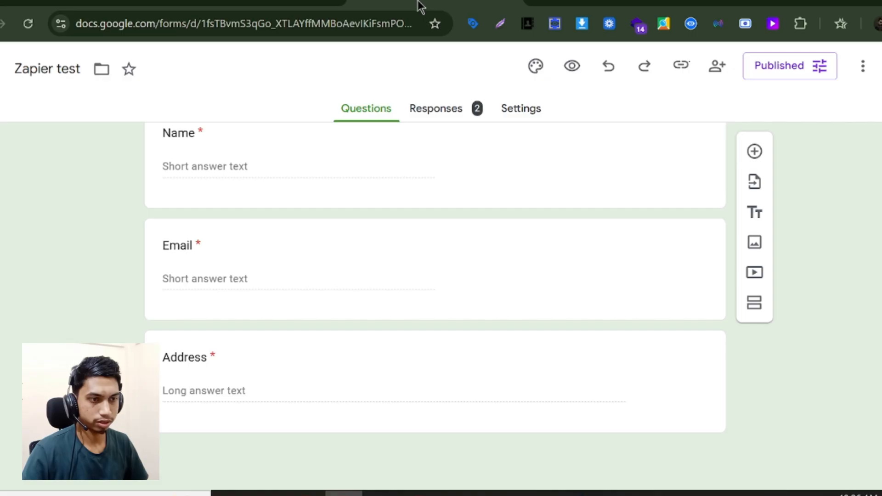
- Copy the form's shortened responder link and open it in a new browser tab
{"action": "scroll", "coordinate": [583, 137], "scroll_direction": "up", "scroll_amount": 2}
{"action": "left_click", "coordinate": [681, 66]}
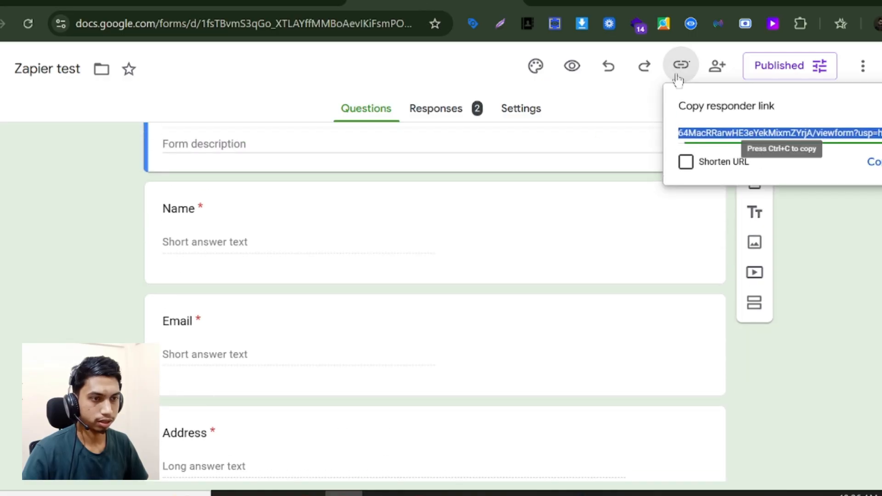
{"action": "left_click", "coordinate": [686, 162]}
{"action": "left_click", "coordinate": [874, 162]}
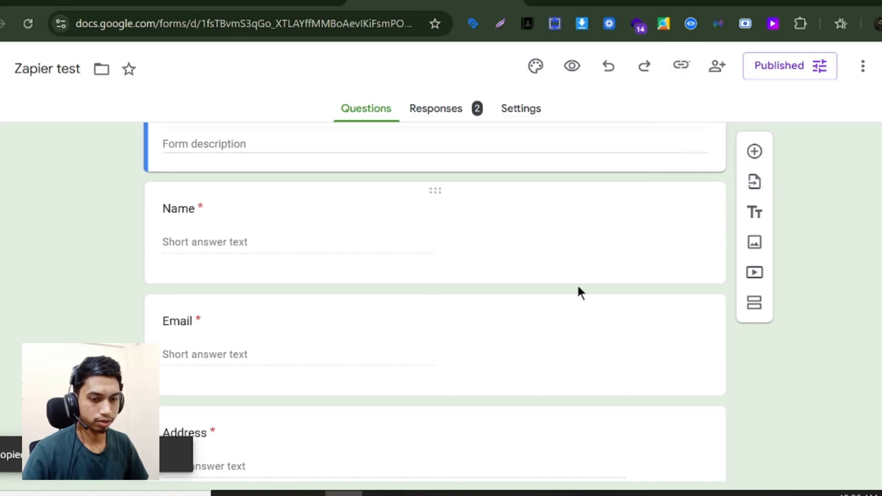
{"action": "left_click", "coordinate": [341, 462]}
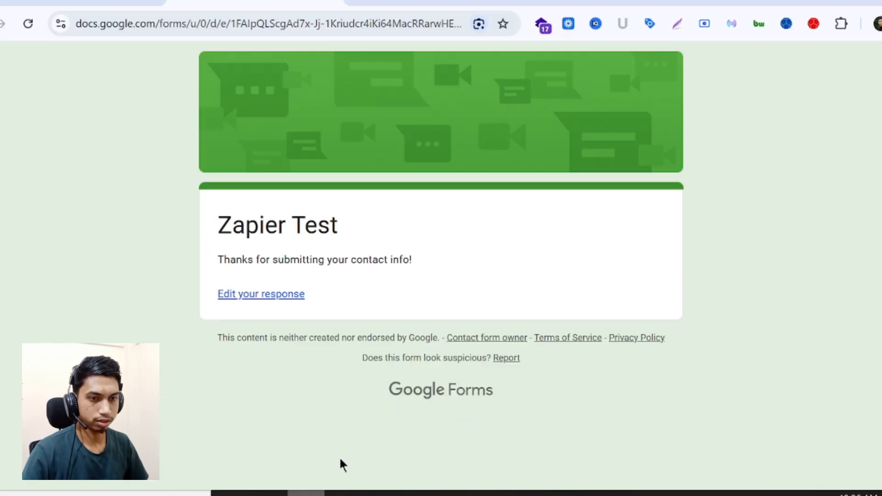
{"action": "left_click", "coordinate": [345, 3]}
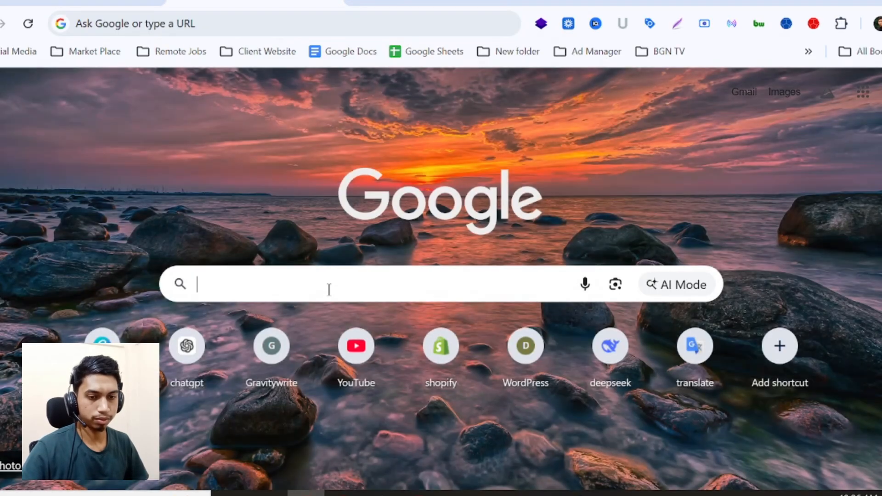
{"action": "left_click", "coordinate": [329, 290]}
{"action": "key", "text": "ctrl+v"}
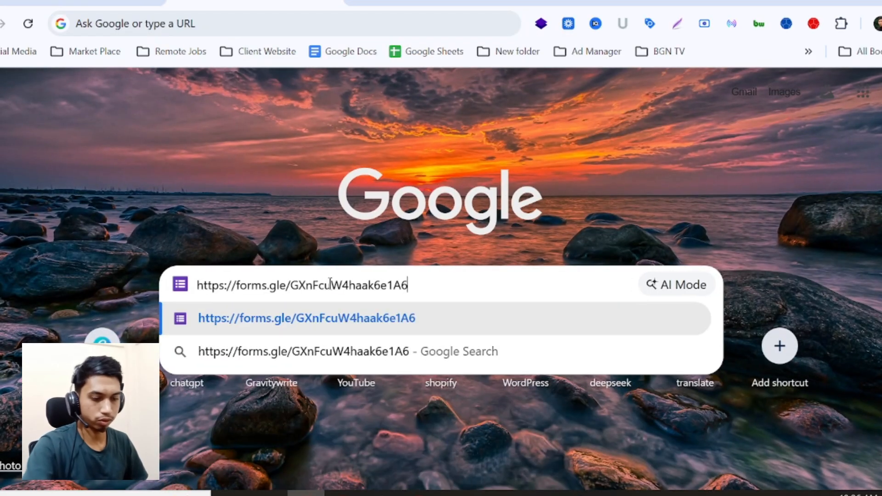
{"action": "key", "text": "Return"}
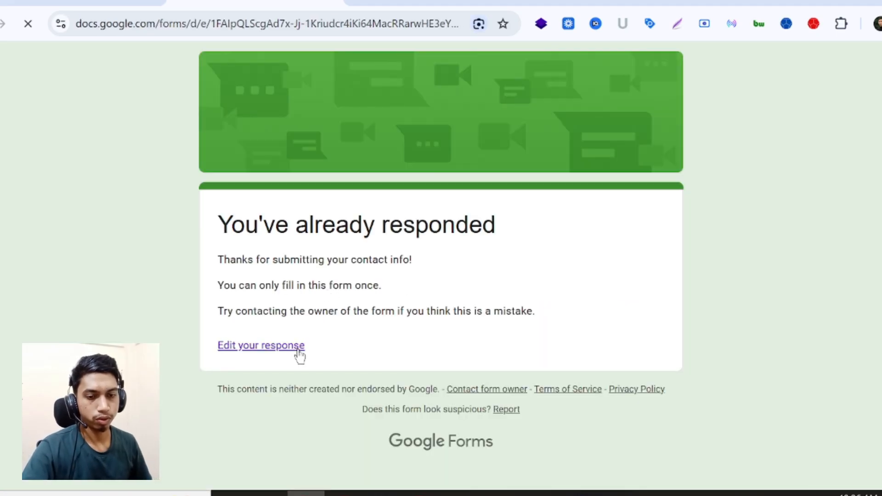
- Edit the response, change the Name answer to 'zapier test mail', and submit
{"action": "left_click", "coordinate": [297, 349]}
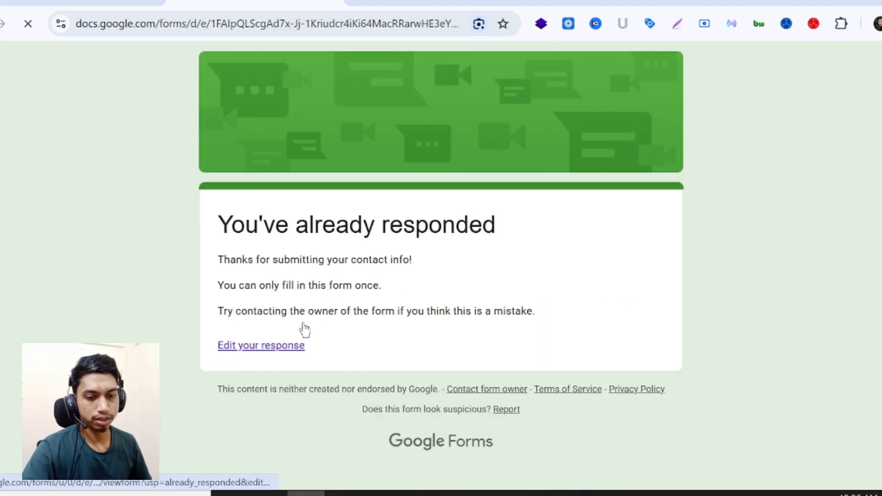
{"action": "scroll", "coordinate": [494, 222], "scroll_direction": "down", "scroll_amount": 2}
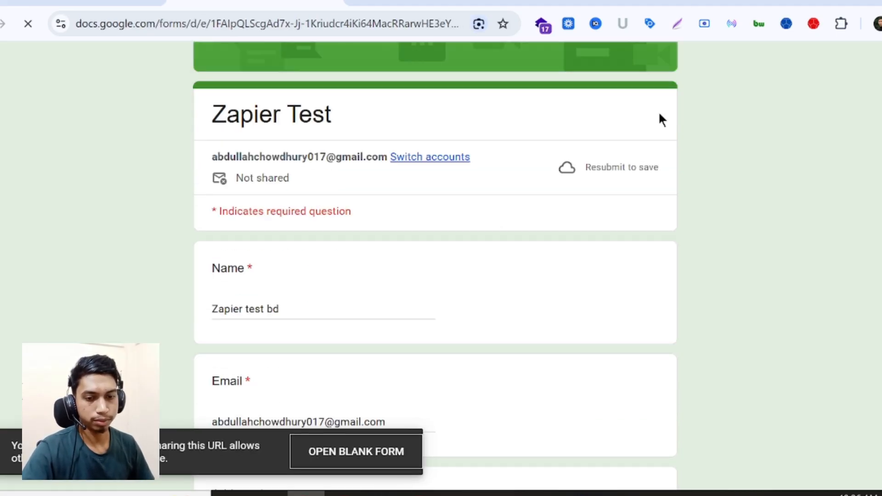
{"action": "left_click", "coordinate": [281, 307]}
{"action": "key", "text": "ctrl+a"}
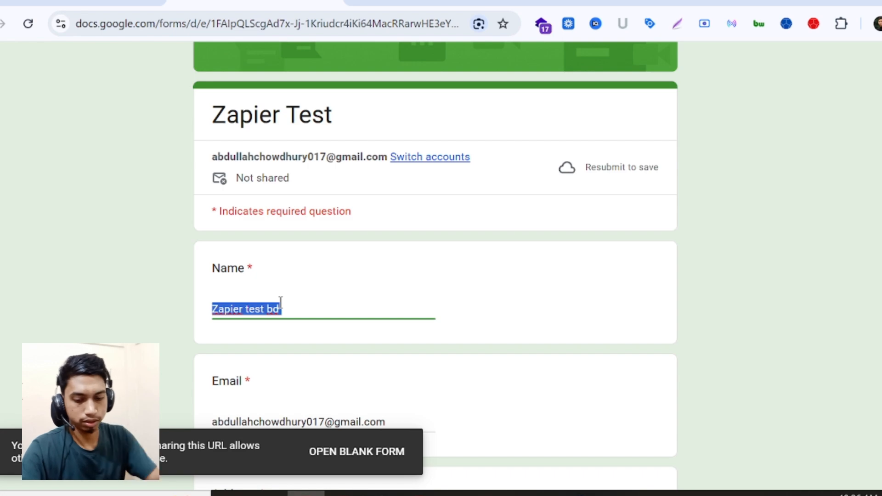
{"action": "type", "text": "zapier "}
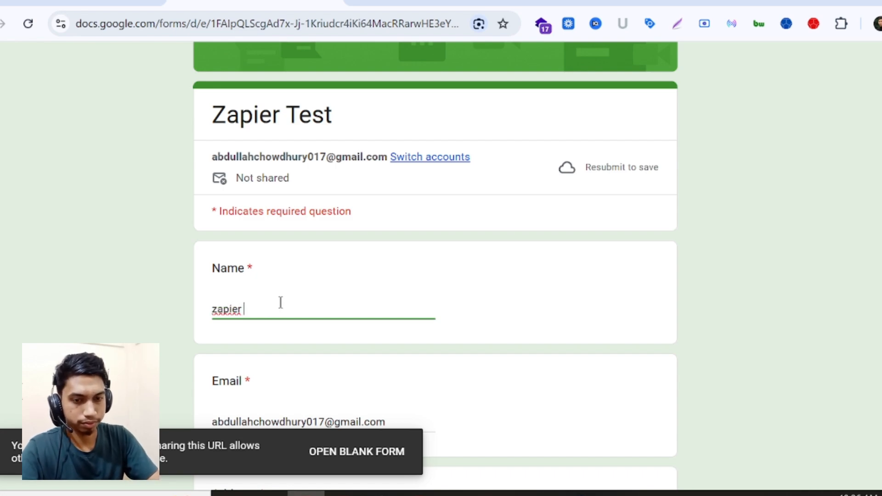
{"action": "type", "text": "test "}
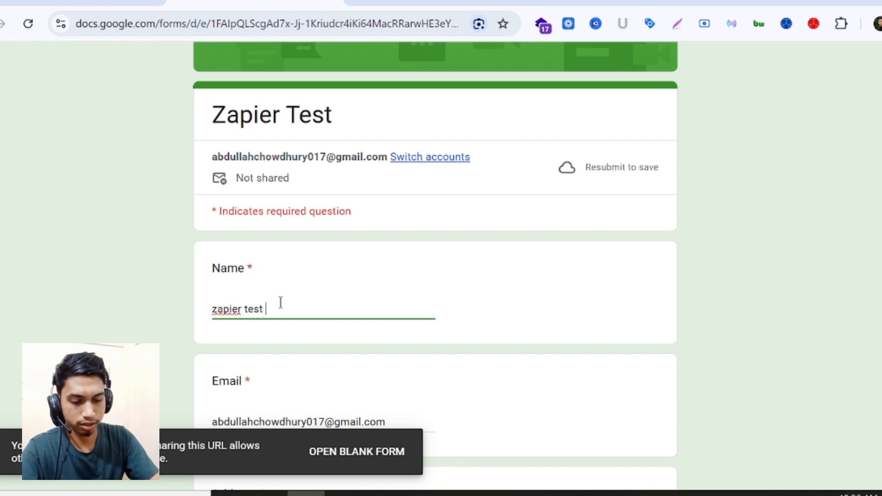
{"action": "type", "text": "mail"}
{"action": "scroll", "coordinate": [294, 288], "scroll_direction": "down", "scroll_amount": 3}
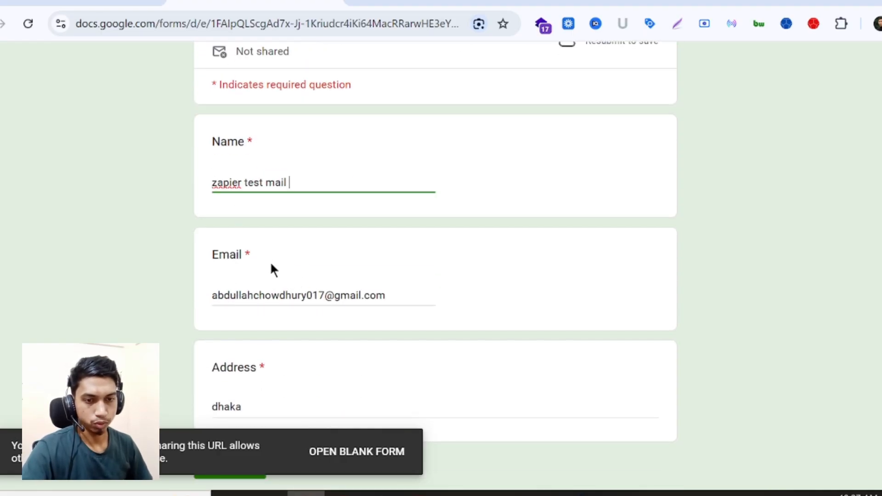
{"action": "scroll", "coordinate": [270, 268], "scroll_direction": "down", "scroll_amount": 3}
{"action": "left_click", "coordinate": [222, 362]}
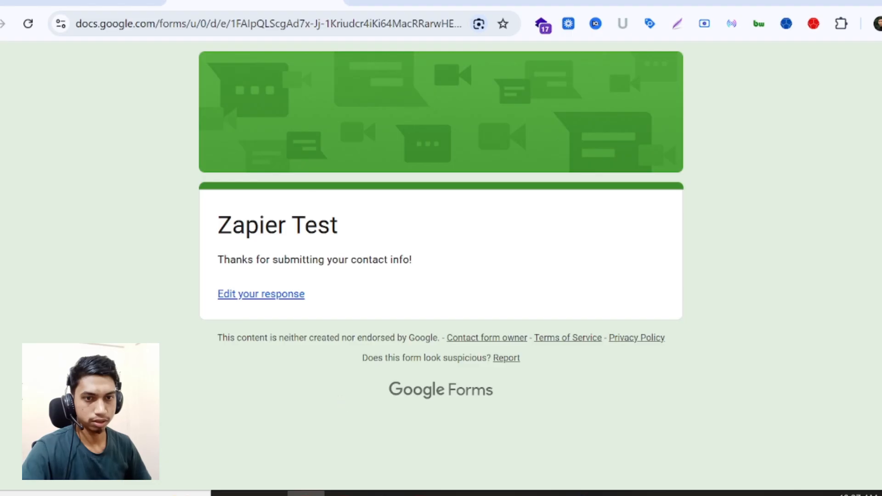
- Check the form's Responses for the new 'zapier test mail' Name answer
{"action": "left_click", "coordinate": [346, 492]}
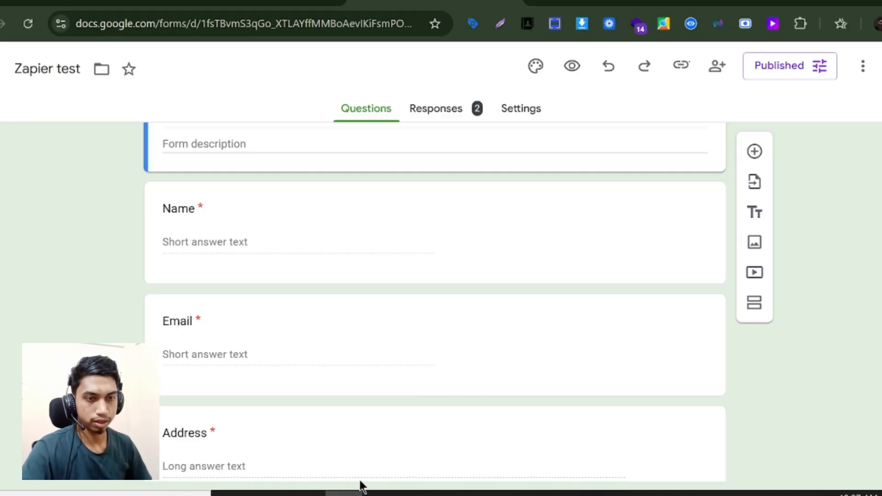
{"action": "left_click", "coordinate": [435, 113]}
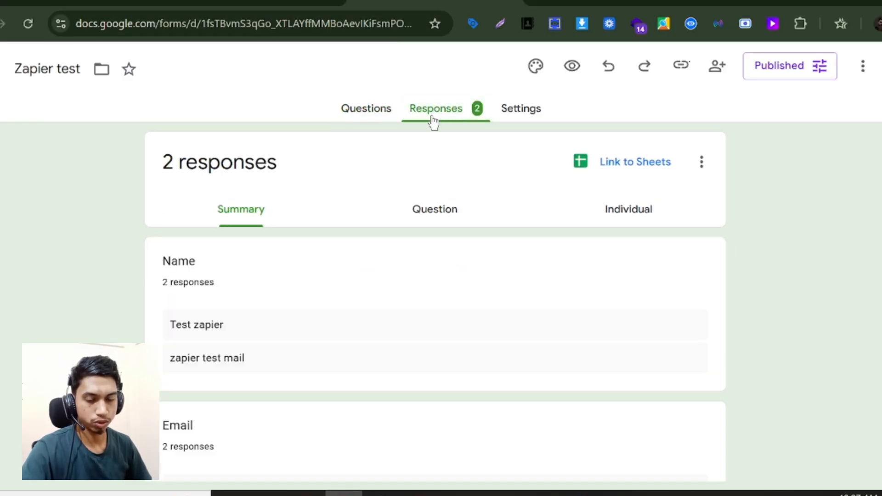
{"action": "triple_click", "coordinate": [241, 363]}
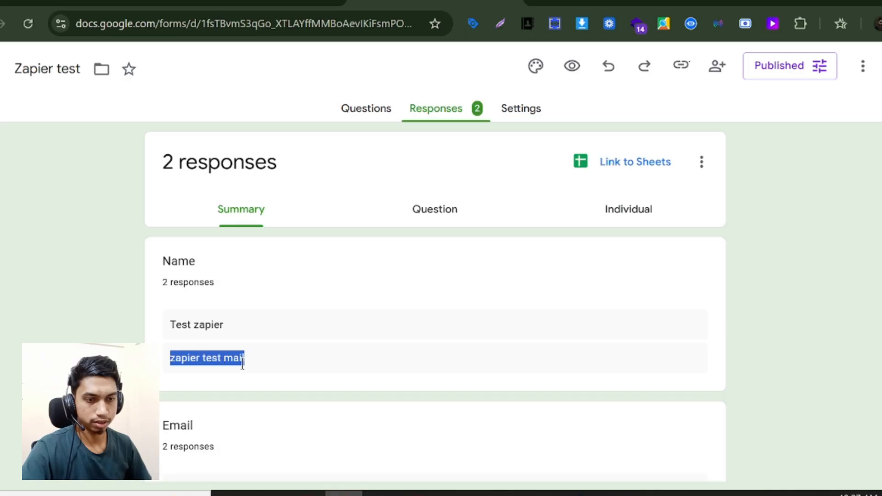
{"action": "left_click", "coordinate": [242, 363]}
- Review the second Email answer in the responses summary, then open a new browser tab
{"action": "left_click", "coordinate": [306, 493]}
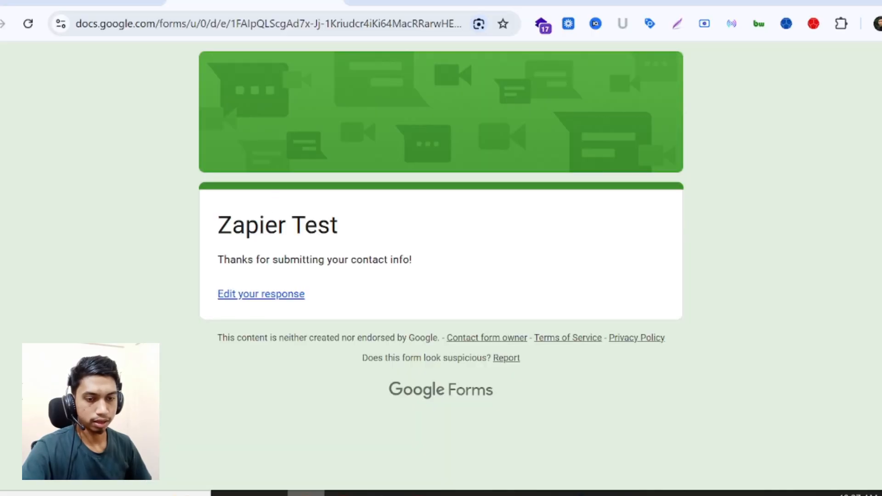
{"action": "left_click", "coordinate": [342, 492]}
{"action": "scroll", "coordinate": [254, 330], "scroll_direction": "down", "scroll_amount": 4}
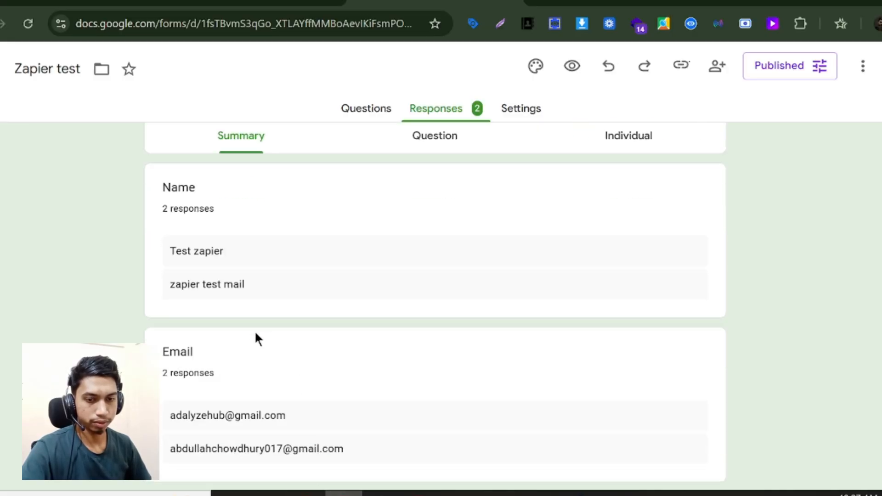
{"action": "triple_click", "coordinate": [202, 343]}
{"action": "left_click", "coordinate": [208, 344]}
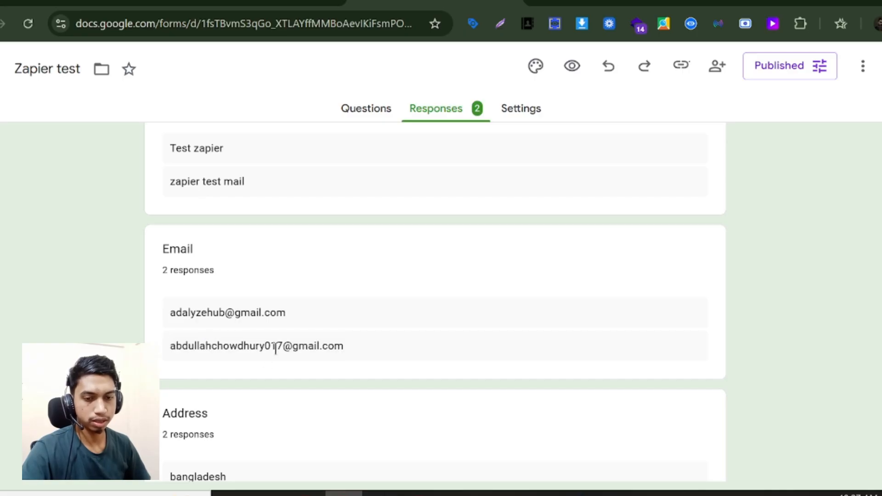
{"action": "left_click", "coordinate": [306, 493]}
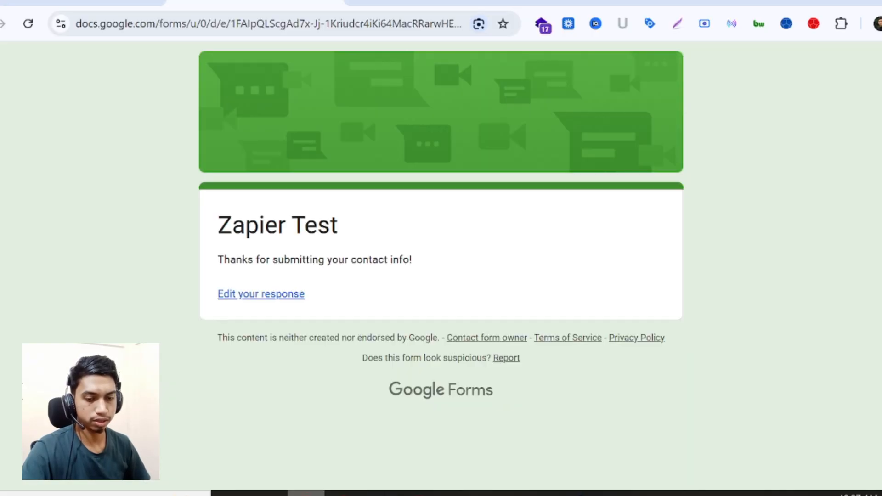
{"action": "left_click", "coordinate": [350, 10]}
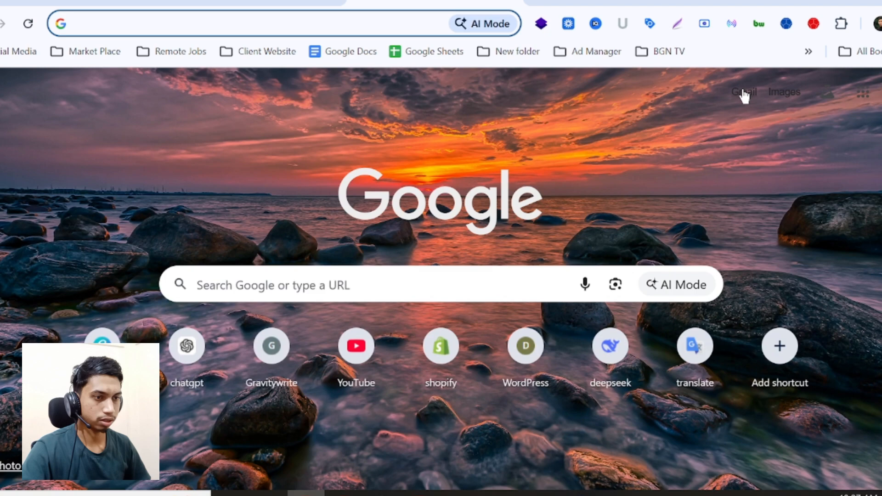
- Open the 'Zapier Test Google from to email' message in Gmail and check the greeting's respondent name
{"action": "left_click", "coordinate": [744, 93]}
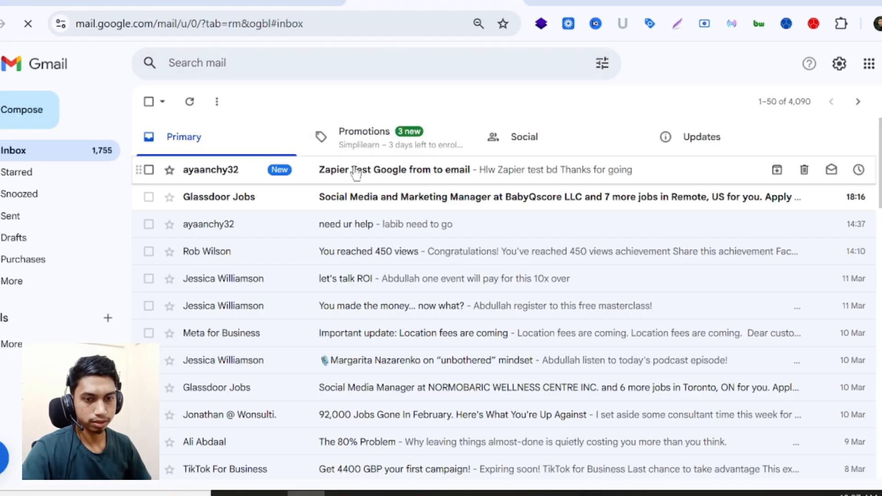
{"action": "left_click", "coordinate": [356, 173]}
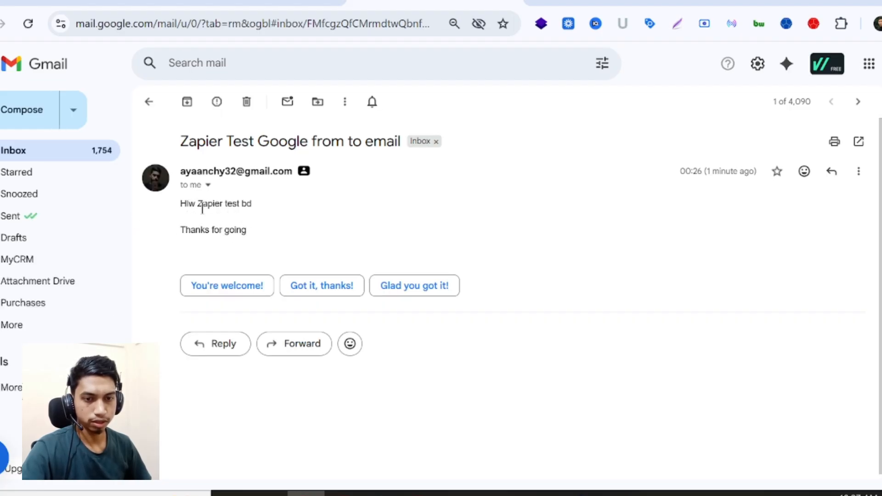
{"action": "left_click_drag", "start_coordinate": [202, 209], "coordinate": [252, 204]}
{"action": "left_click", "coordinate": [207, 205]}
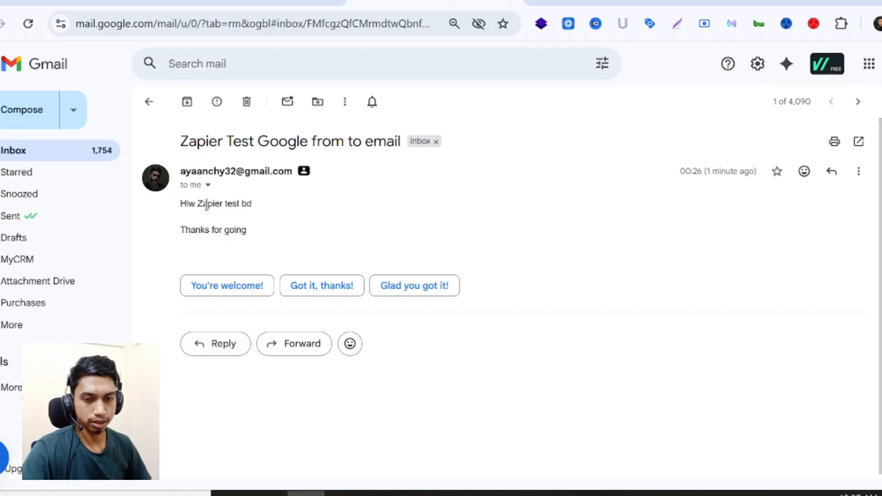
{"action": "left_click_drag", "start_coordinate": [196, 203], "coordinate": [244, 206]}
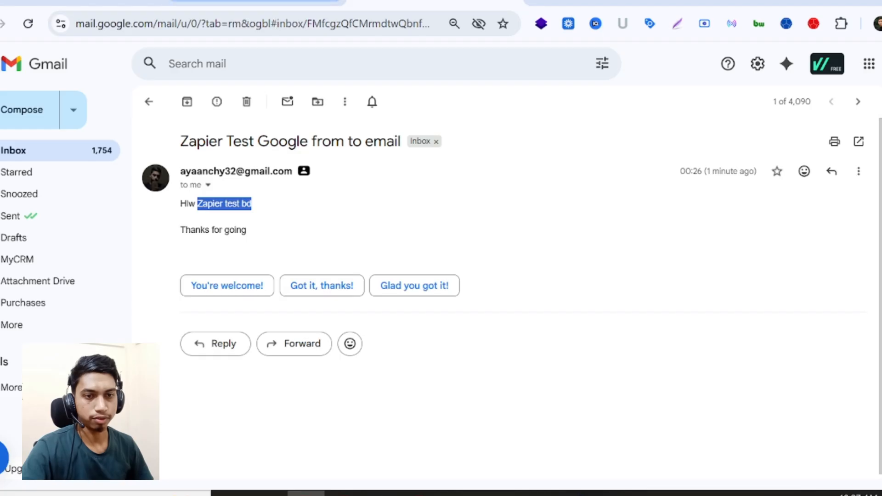
{"action": "left_click", "coordinate": [414, 2]}
{"action": "left_click", "coordinate": [414, 1]}
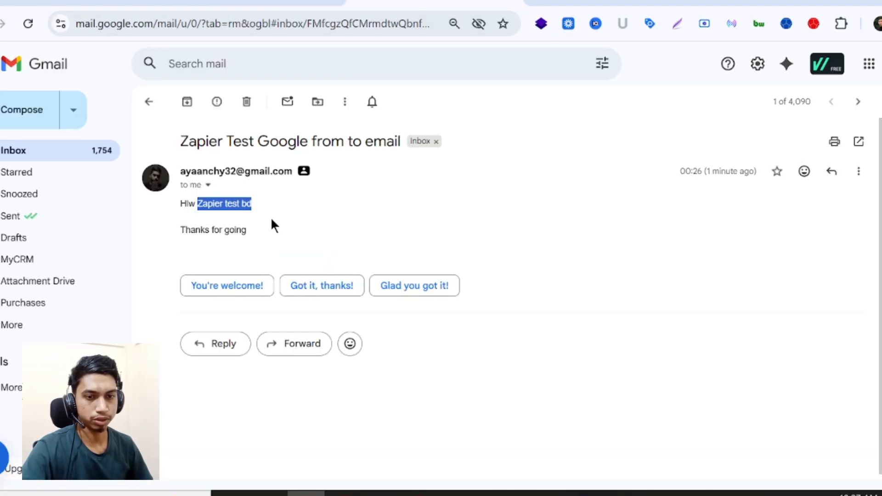
{"action": "left_click", "coordinate": [358, 493]}
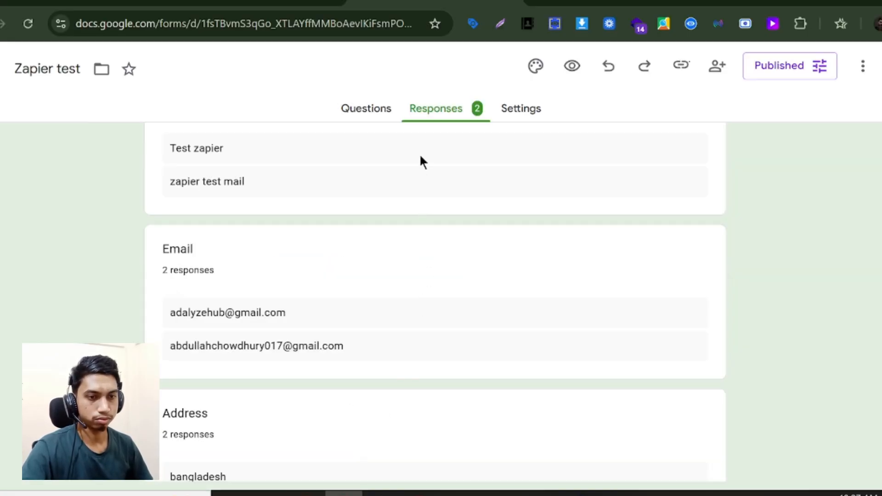
- Leave the 'from to email' Zap editor for the Zapier home page
{"action": "left_click", "coordinate": [119, 2]}
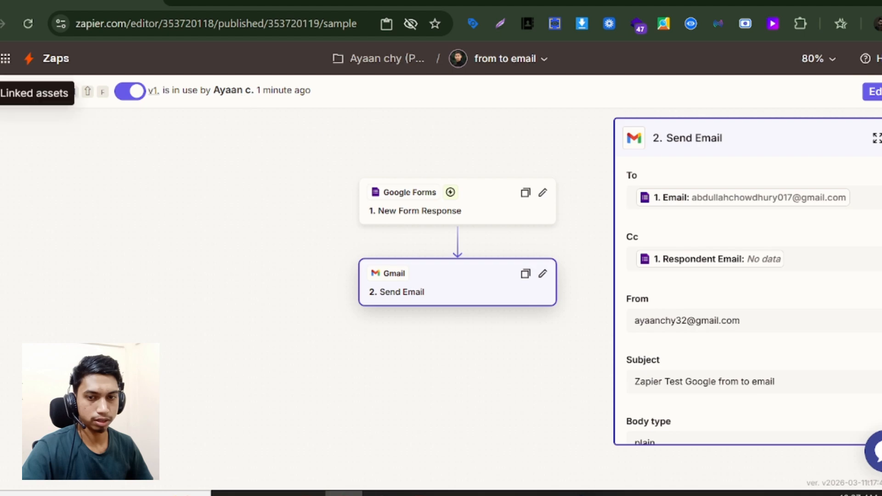
{"action": "left_click", "coordinate": [4, 59]}
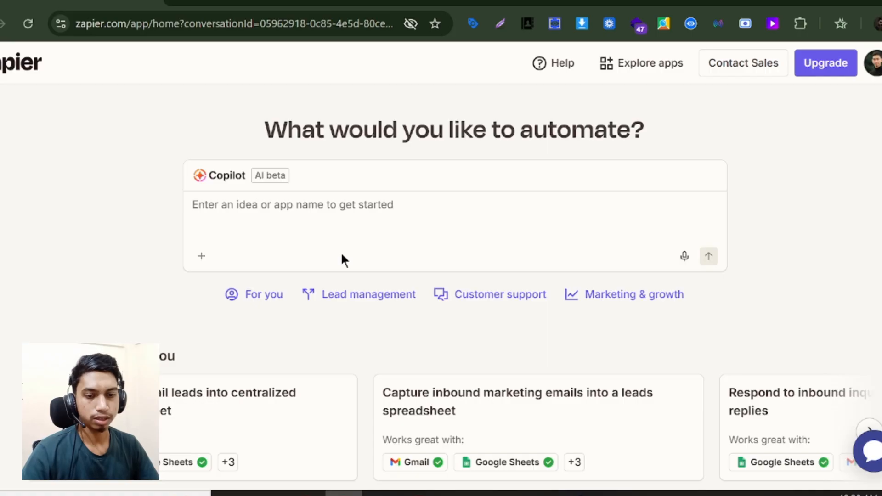
{"action": "scroll", "coordinate": [342, 256], "scroll_direction": "down", "scroll_amount": 15}
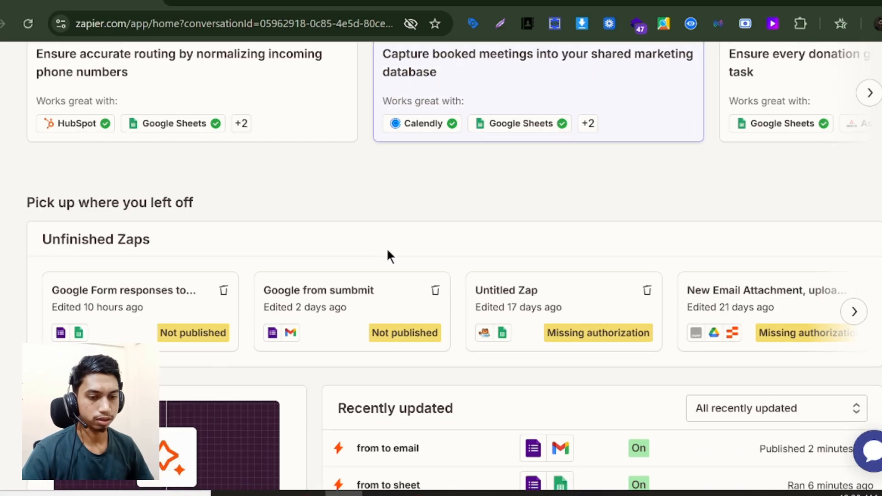
{"action": "scroll", "coordinate": [402, 260], "scroll_direction": "down", "scroll_amount": 3}
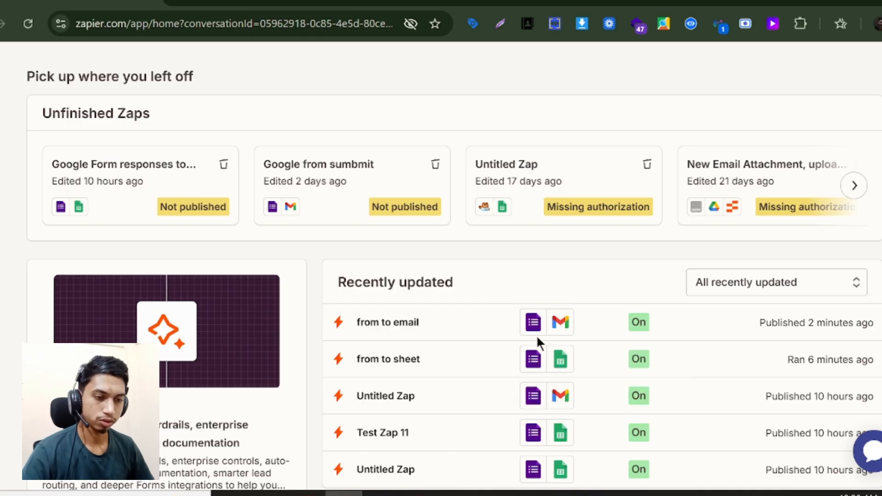
{"action": "scroll", "coordinate": [558, 332], "scroll_direction": "up", "scroll_amount": 3}
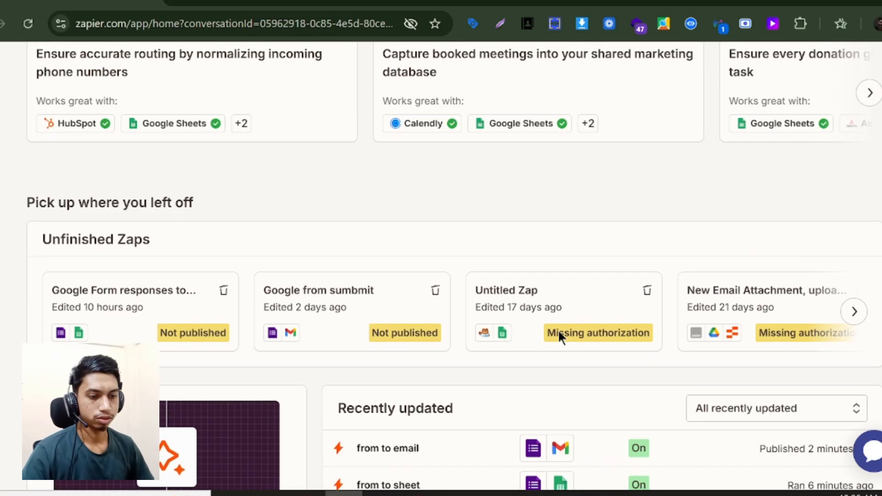